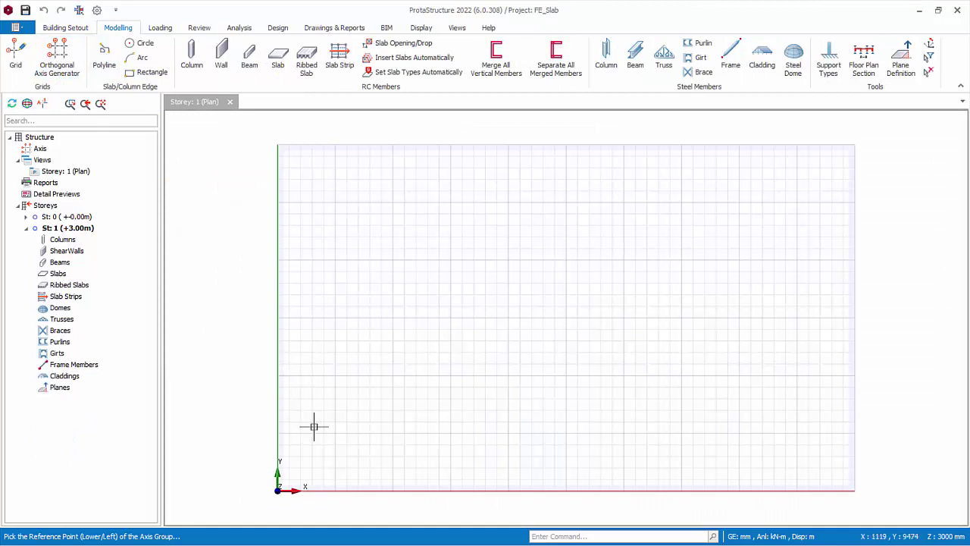
Generate an orthogonal axis grid from reference point 5000, 5000 mm with 5000*3 spacings, labelled from A and 1
{"action": "left_click", "coordinate": [334, 433]}
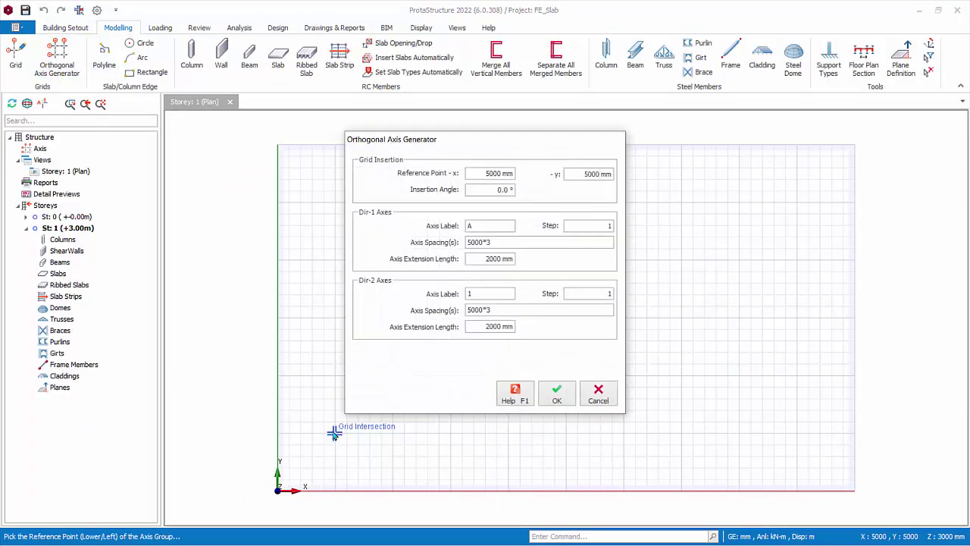
{"action": "left_click", "coordinate": [559, 399]}
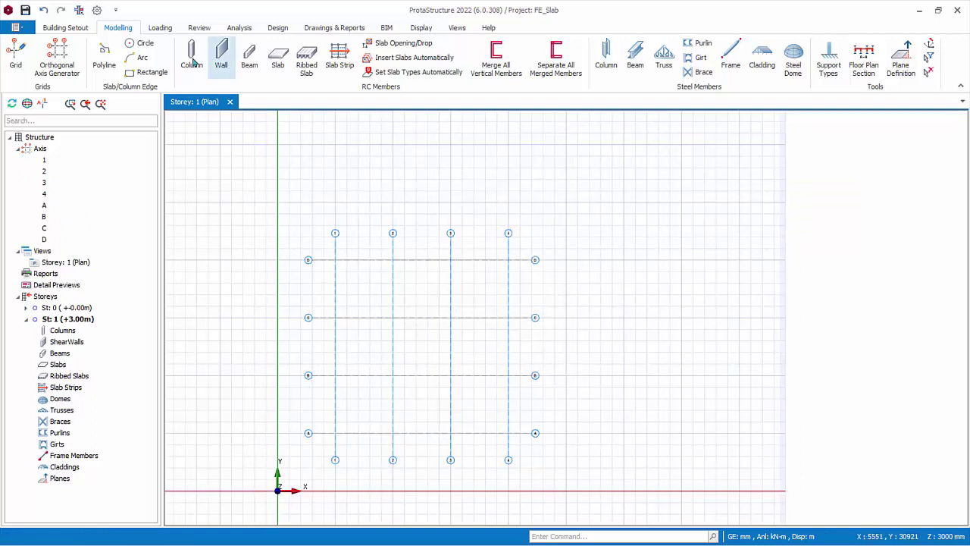
Insert 500 x 250 mm RC columns at axis intersections A1, B1, B2 and A2
{"action": "left_click", "coordinate": [193, 63]}
{"action": "scroll", "coordinate": [427, 364], "scroll_direction": "up", "scroll_amount": 4}
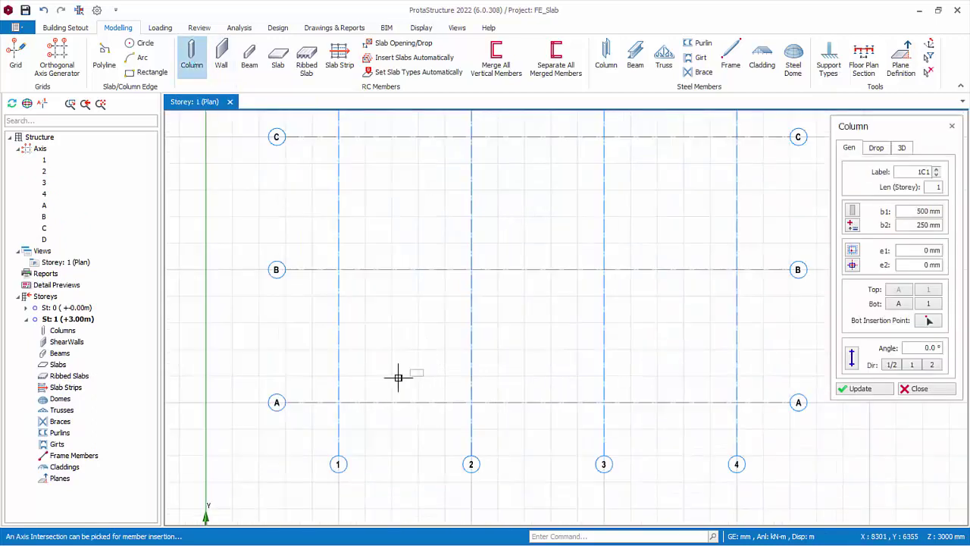
{"action": "left_click", "coordinate": [337, 402]}
{"action": "left_click", "coordinate": [338, 269]}
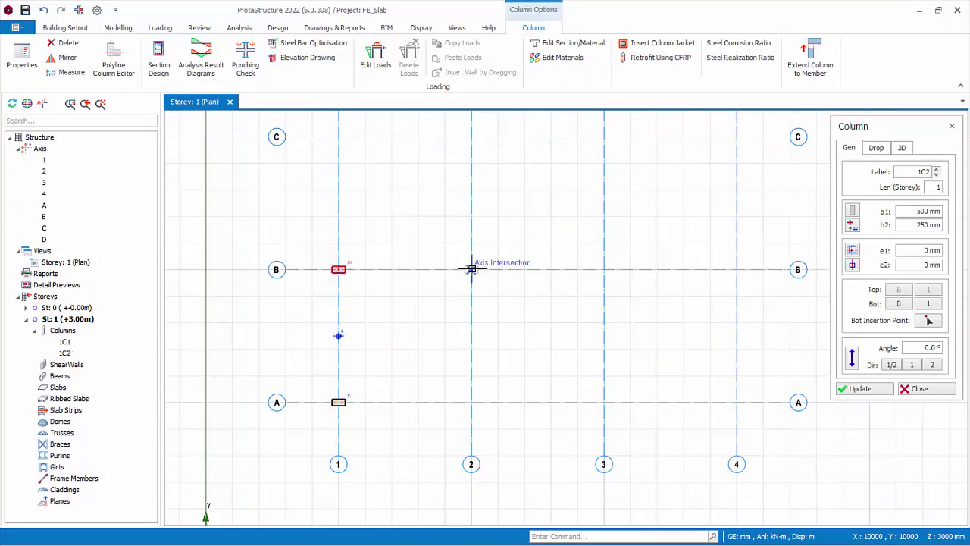
{"action": "left_click", "coordinate": [470, 269]}
{"action": "left_click", "coordinate": [470, 401]}
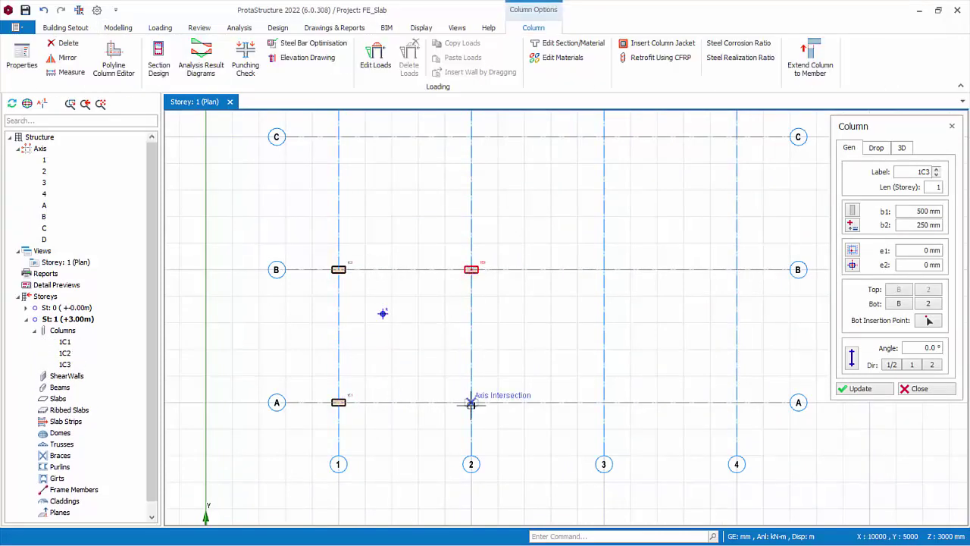
{"action": "left_click", "coordinate": [917, 388]}
Insert four 250 x 500 mm RC beams connecting the columns around the bay between axes 1–2 and A–B
{"action": "left_click", "coordinate": [119, 27]}
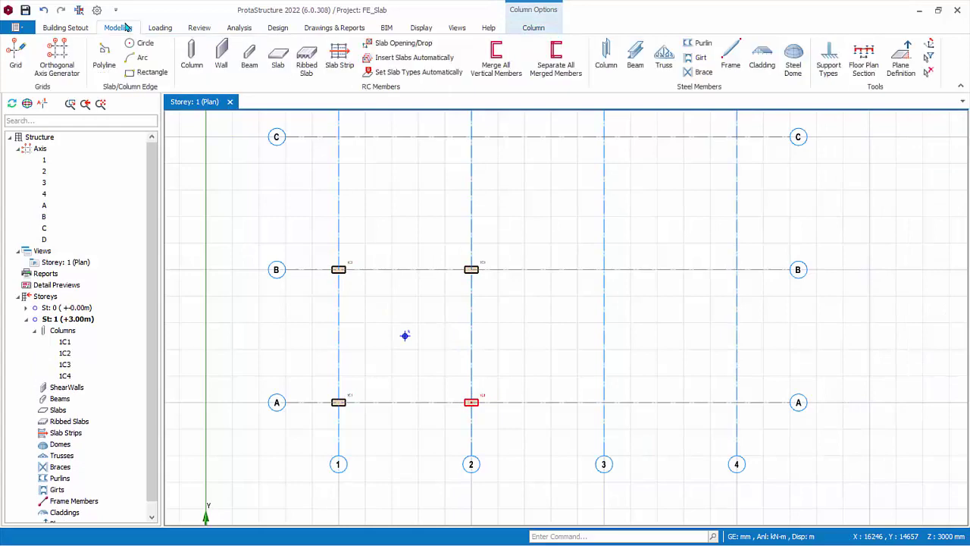
{"action": "left_click", "coordinate": [252, 61]}
{"action": "left_click", "coordinate": [338, 269]}
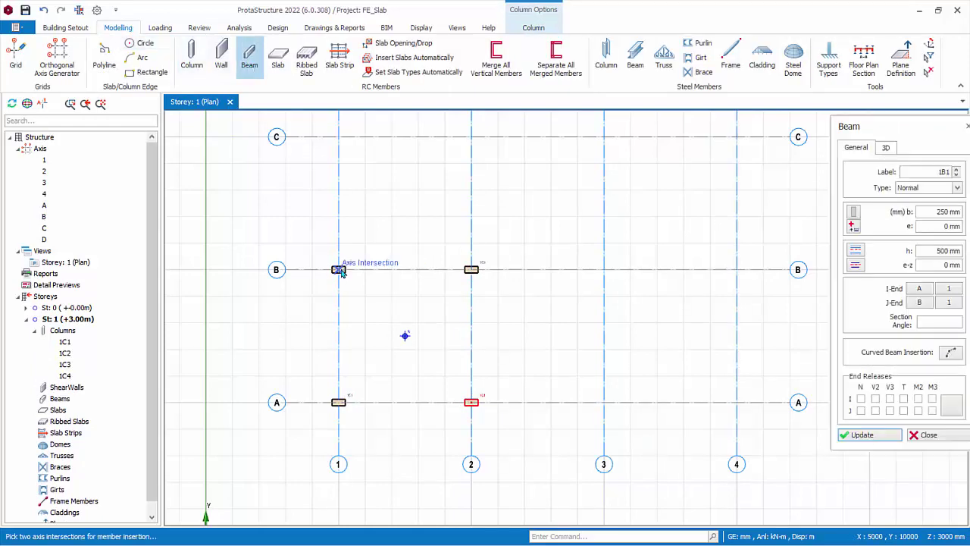
{"action": "left_click", "coordinate": [471, 268]}
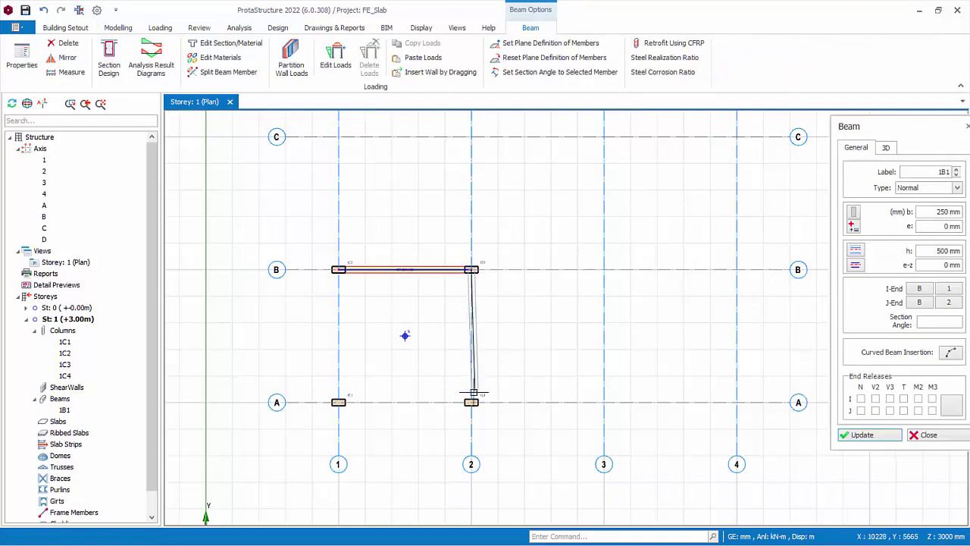
{"action": "left_click", "coordinate": [469, 401]}
{"action": "left_click", "coordinate": [338, 402]}
{"action": "left_click", "coordinate": [338, 269]}
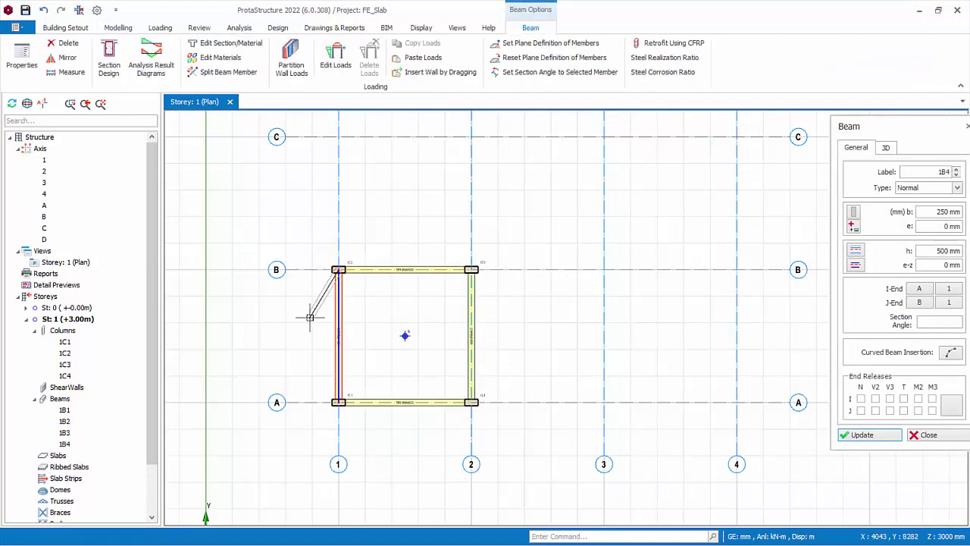
{"action": "left_click", "coordinate": [926, 434]}
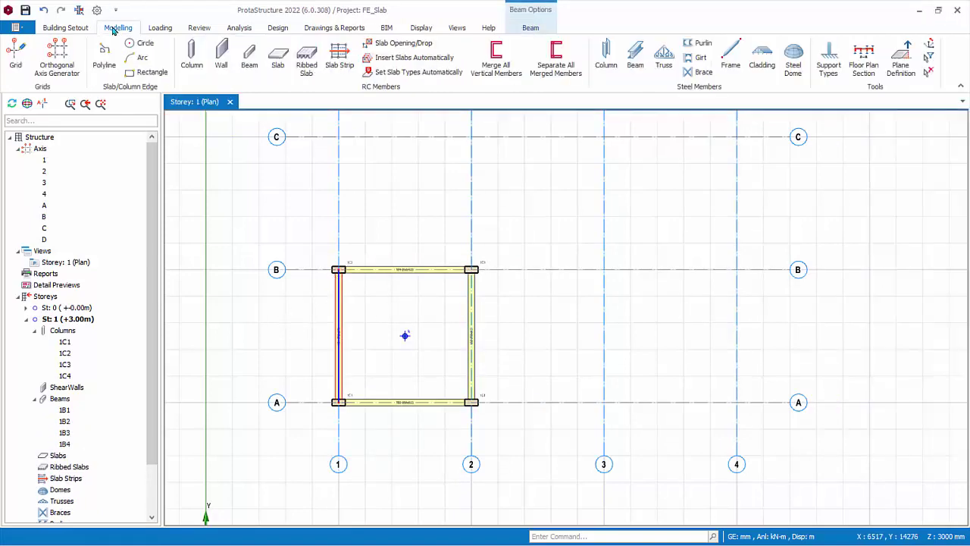
Define the load cases and combinations for slab loading with the Loading Generator's default dead, live and pattern load settings
{"action": "left_click", "coordinate": [277, 57]}
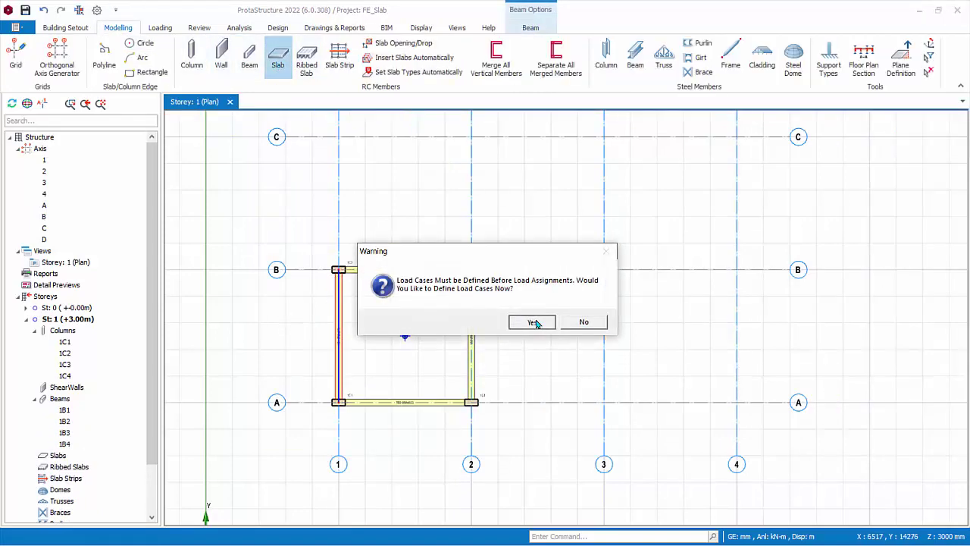
{"action": "left_click", "coordinate": [535, 322]}
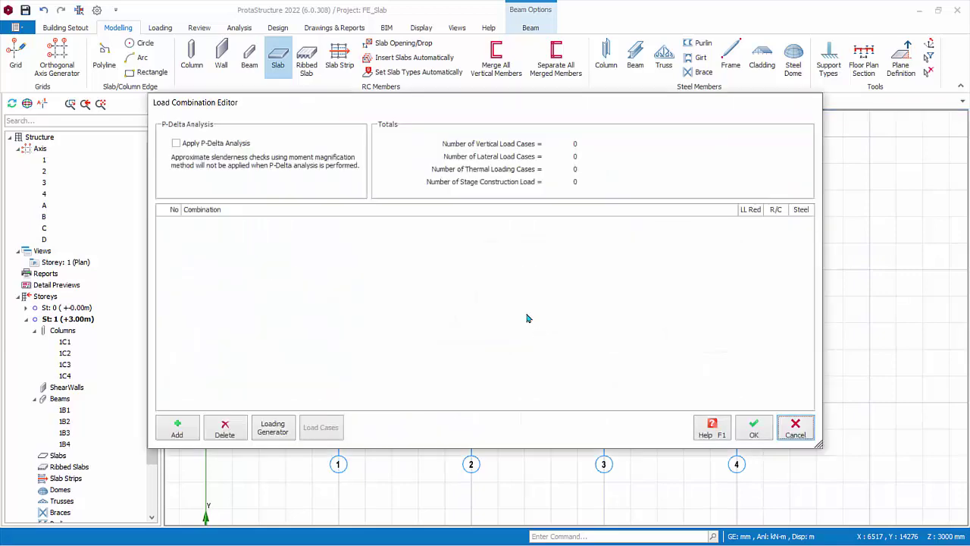
{"action": "left_click", "coordinate": [276, 434]}
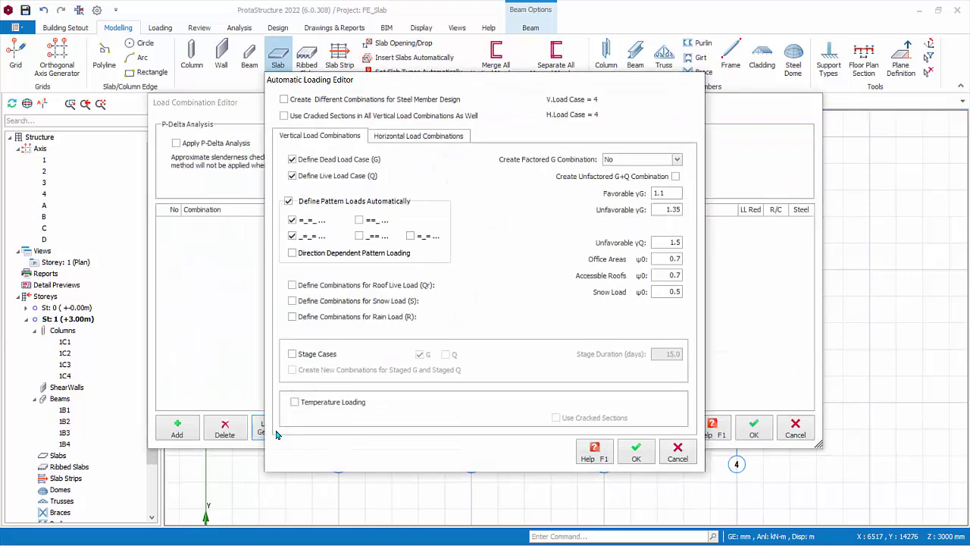
{"action": "left_click", "coordinate": [640, 457]}
{"action": "left_click", "coordinate": [754, 429]}
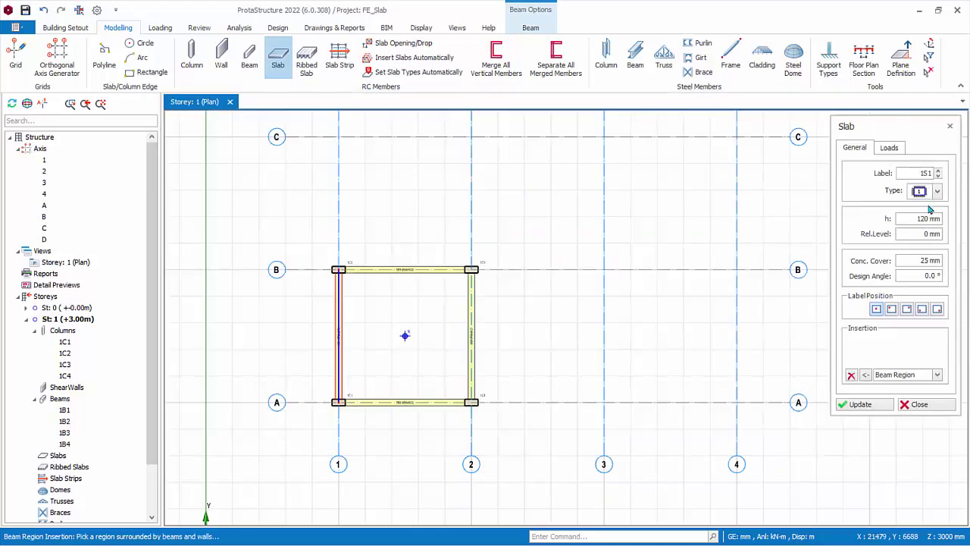
Set the new slab's thickness to 150 mm
{"action": "double_click", "coordinate": [916, 218]}
{"action": "type", "text": "15"}
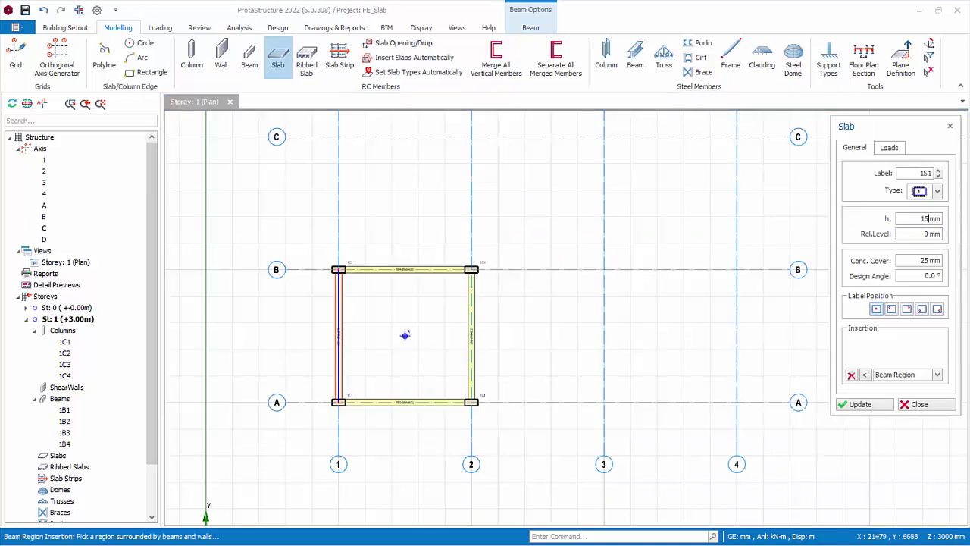
{"action": "type", "text": "0"}
{"action": "left_click_drag", "start_coordinate": [919, 260], "coordinate": [956, 272]}
Set the slab's dead load to 1.0 kN/m2 and imposed load to 5.0 kN/m2, and insert it in the beam-enclosed bay
{"action": "key", "text": "ctrl+Tab"}
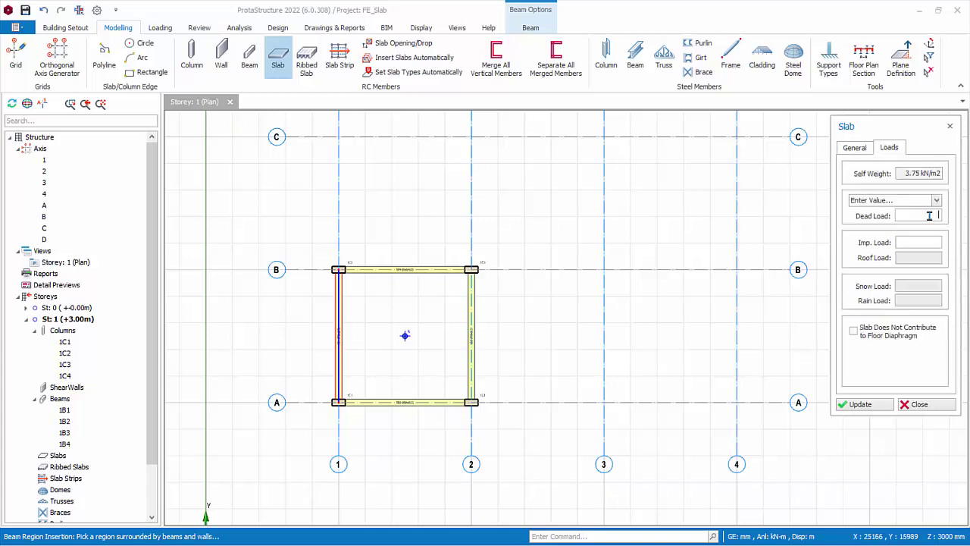
{"action": "type", "text": "1"}
{"action": "key", "text": "Tab"}
{"action": "type", "text": "5"}
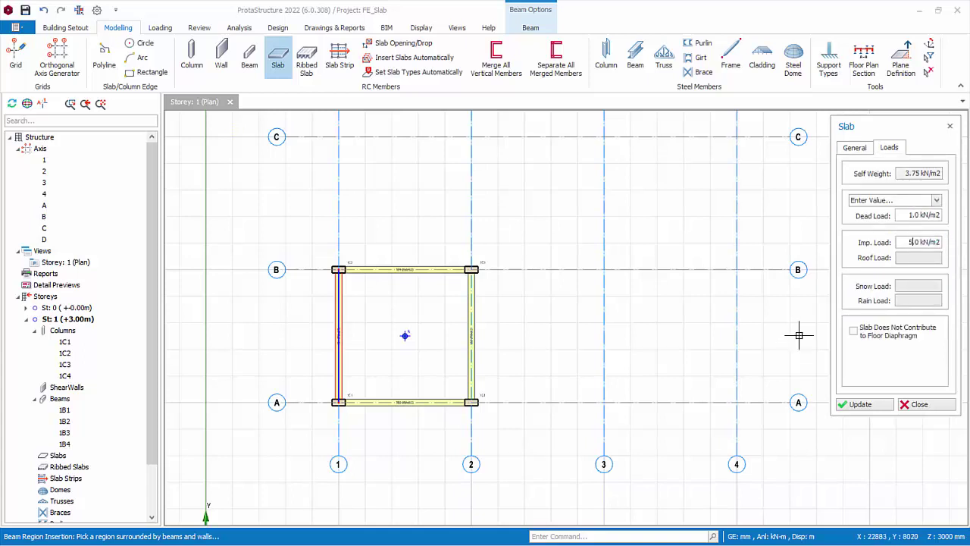
{"action": "left_click", "coordinate": [426, 353]}
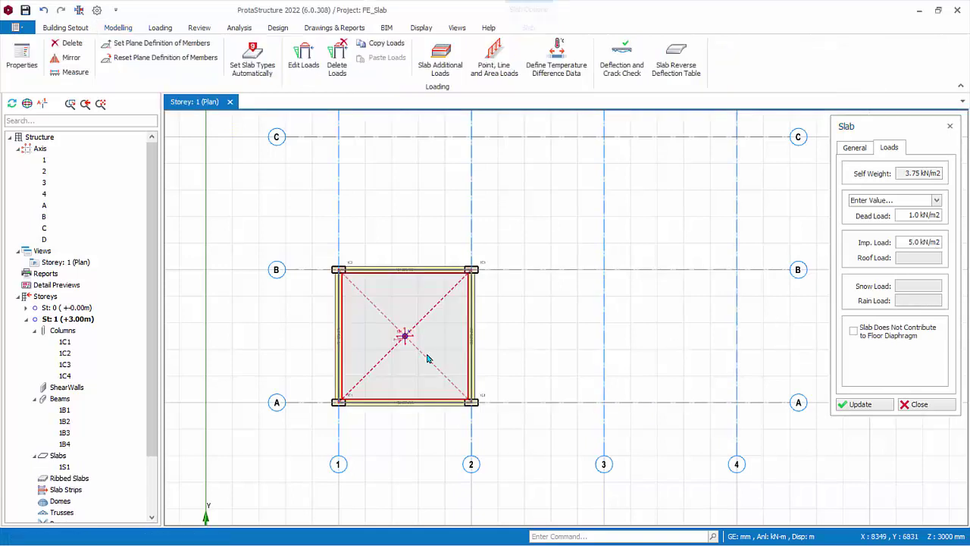
{"action": "left_click", "coordinate": [919, 404]}
Insert 500 x 250 mm RC columns at axis intersections B3, B4, A3 and A4
{"action": "left_click", "coordinate": [191, 55]}
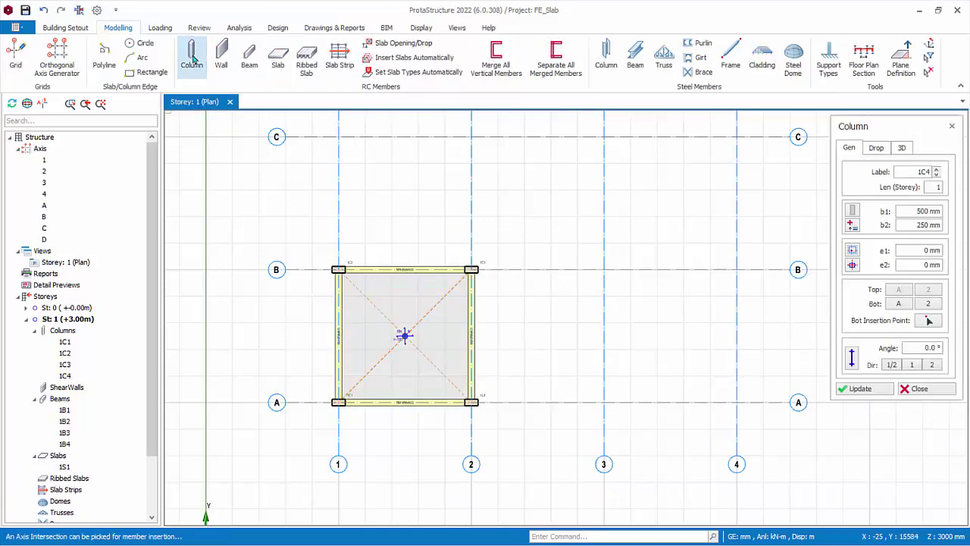
{"action": "left_click", "coordinate": [604, 269]}
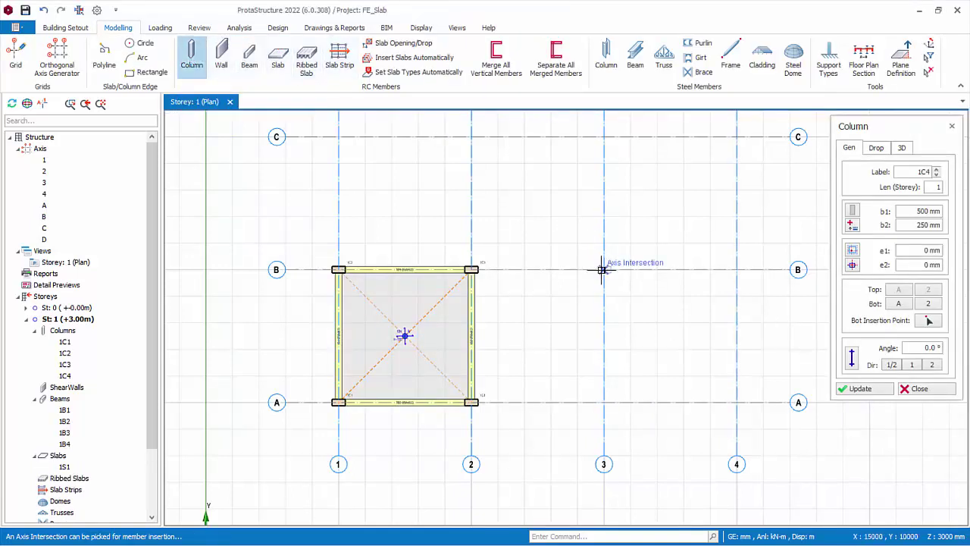
{"action": "left_click", "coordinate": [735, 269]}
{"action": "left_click", "coordinate": [604, 402]}
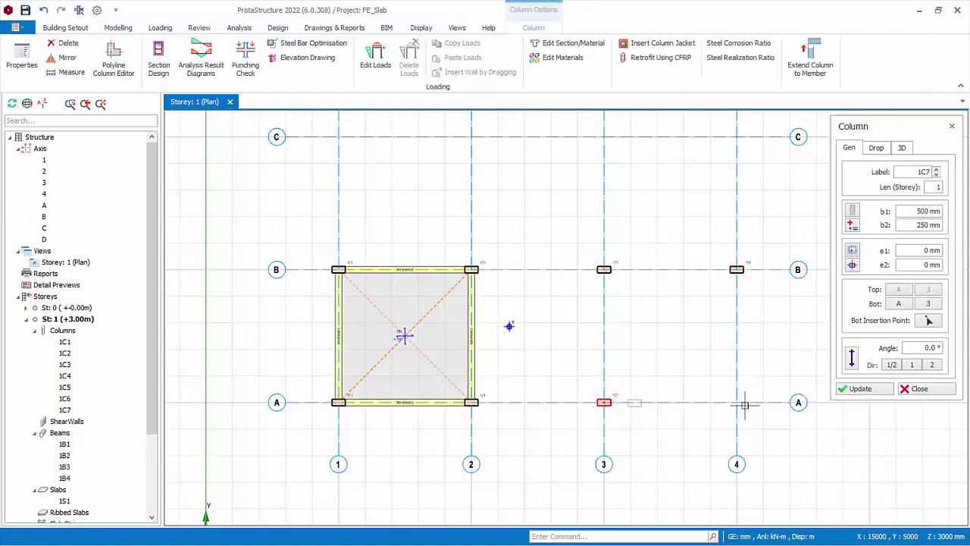
{"action": "left_click", "coordinate": [736, 402]}
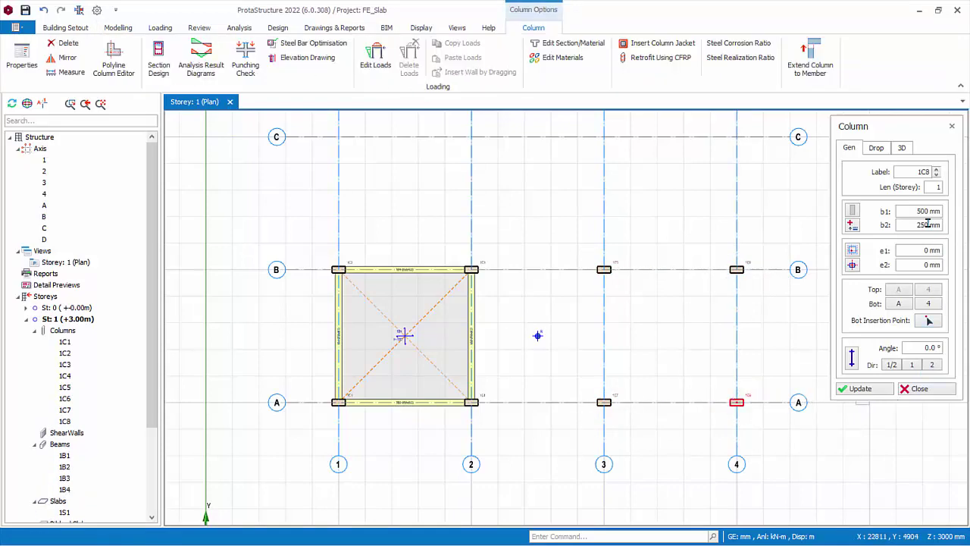
{"action": "key", "text": "Escape"}
Set up a second slab with 150 mm thickness and 30 mm concrete cover
{"action": "left_click", "coordinate": [129, 28]}
{"action": "left_click", "coordinate": [277, 59]}
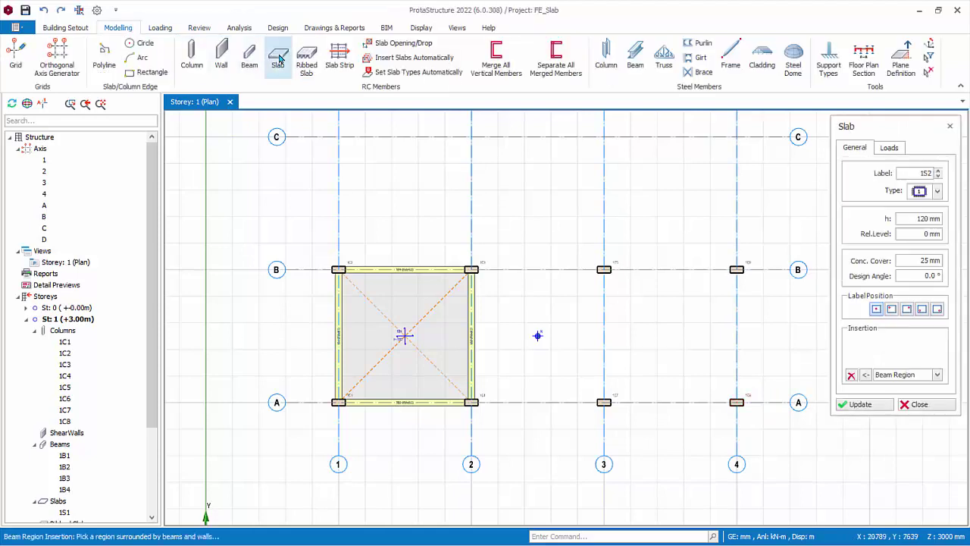
{"action": "double_click", "coordinate": [926, 218]}
{"action": "type", "text": "150"}
{"action": "double_click", "coordinate": [926, 260]}
{"action": "type", "text": "30"}
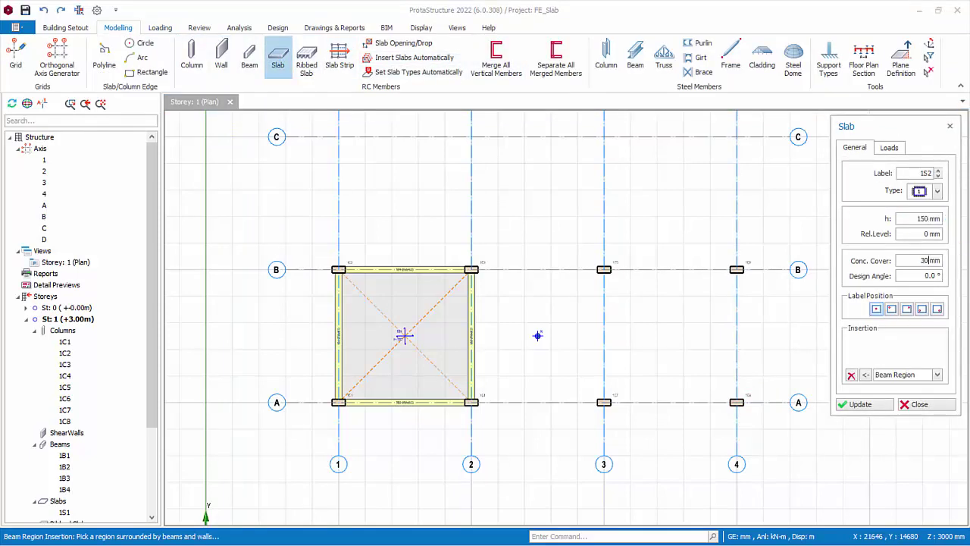
Give the slab a 1.0 kN/m2 dead load and 5.0 kN/m2 imposed load, and insert it between axes 3–4 and A–B
{"action": "left_click", "coordinate": [889, 147]}
{"action": "left_click", "coordinate": [917, 215]}
{"action": "left_click", "coordinate": [933, 240]}
{"action": "type", "text": "5"}
{"action": "left_click", "coordinate": [694, 344]}
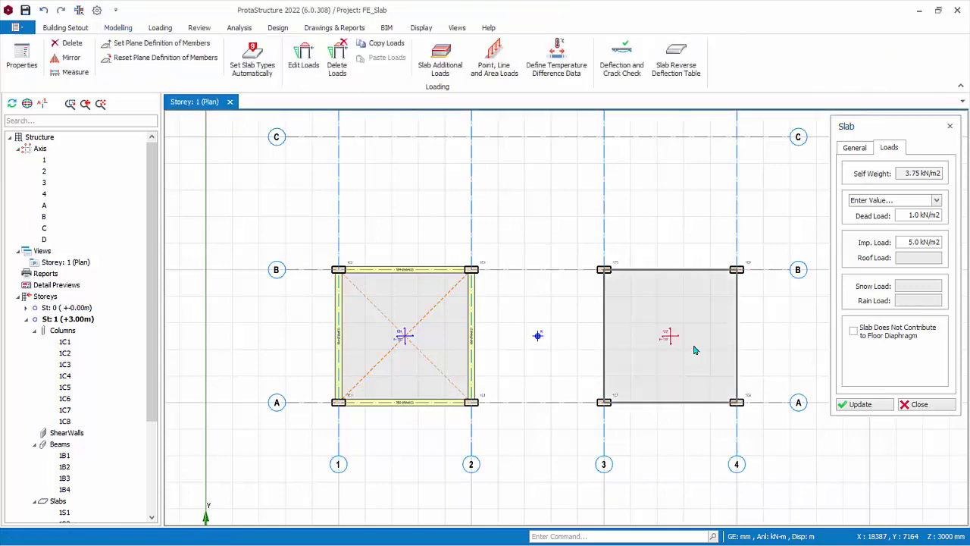
{"action": "left_click", "coordinate": [942, 408]}
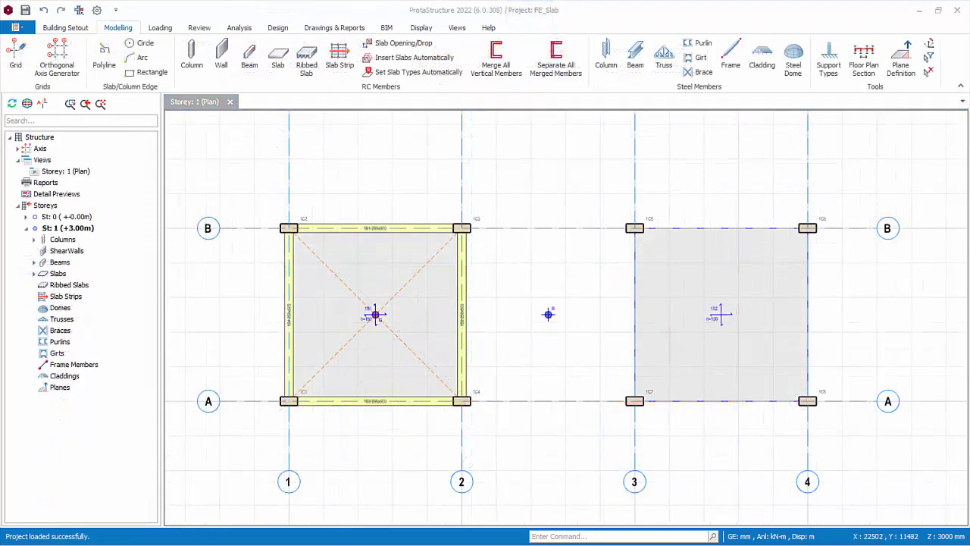
Start an X-direction slab strip and set its type to FE Strip
{"action": "left_click", "coordinate": [341, 65]}
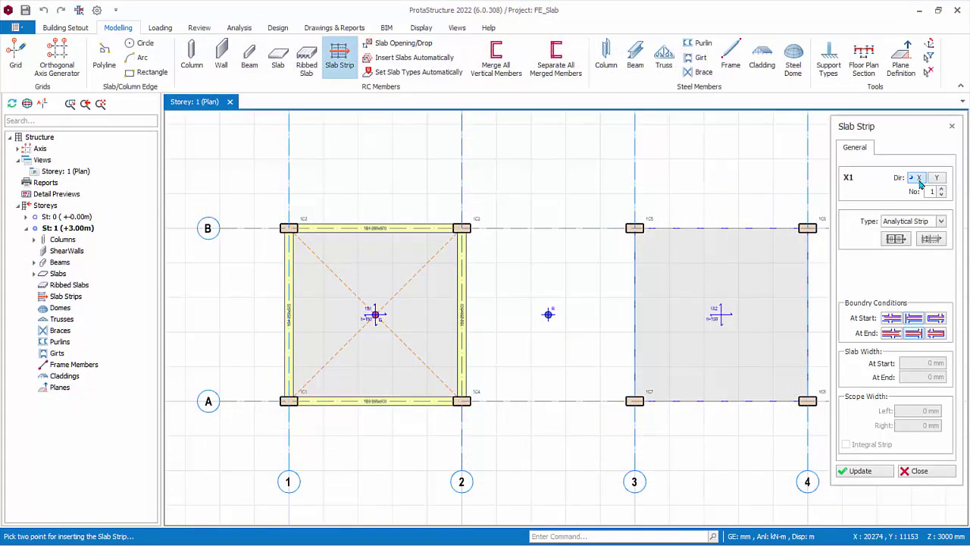
{"action": "left_click", "coordinate": [938, 221]}
{"action": "left_click", "coordinate": [920, 243]}
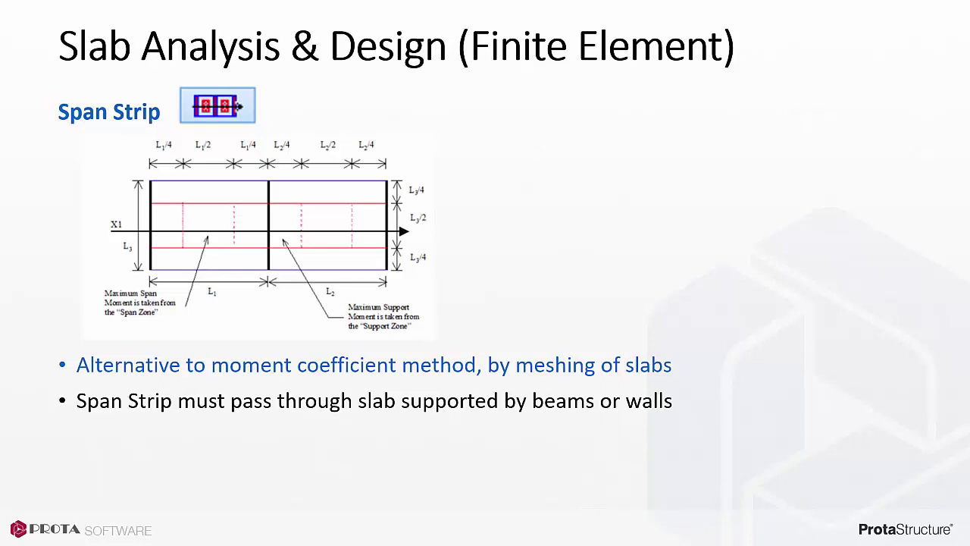
{"action": "key", "text": "Right"}
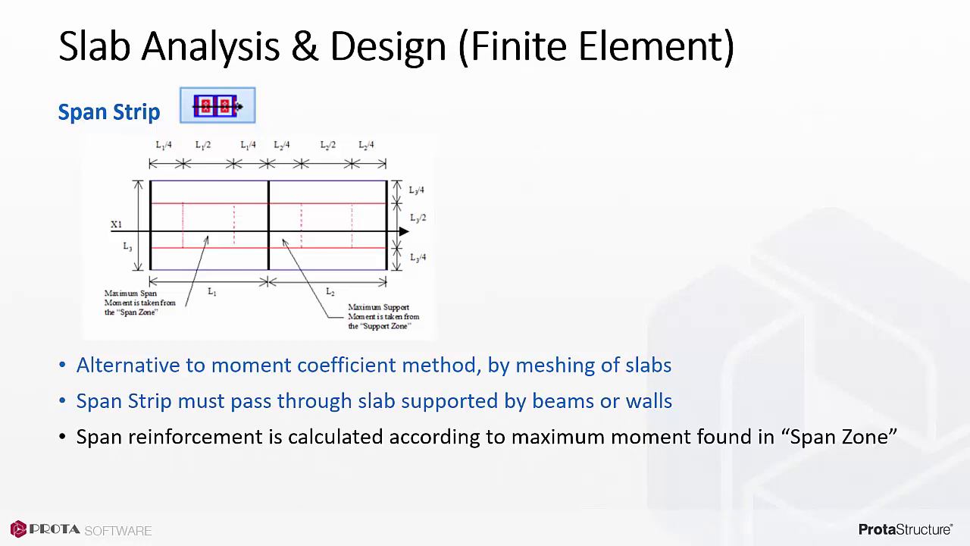
{"action": "key", "text": "Right"}
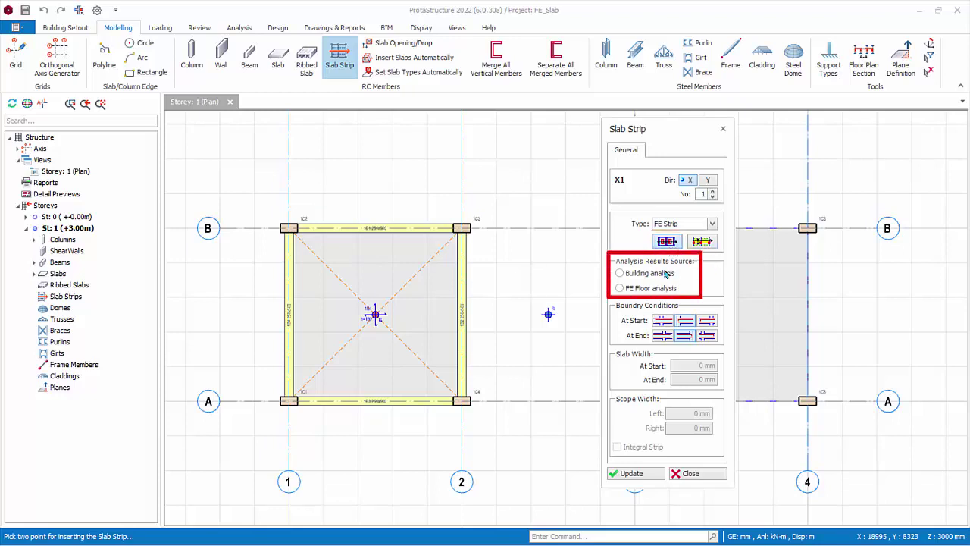
Set the FE slab strip's analysis results source to Building analysis
{"action": "left_click", "coordinate": [619, 273]}
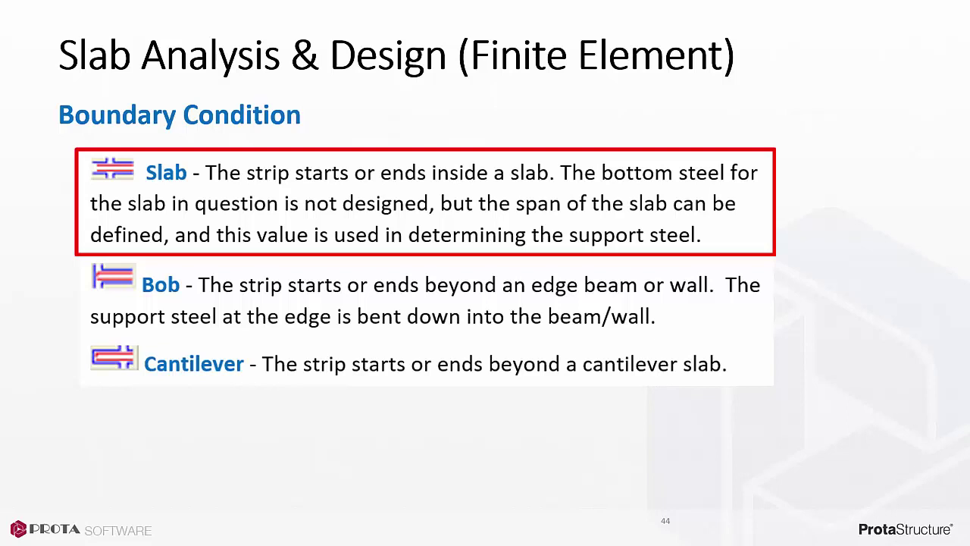
{"action": "key", "text": "Right"}
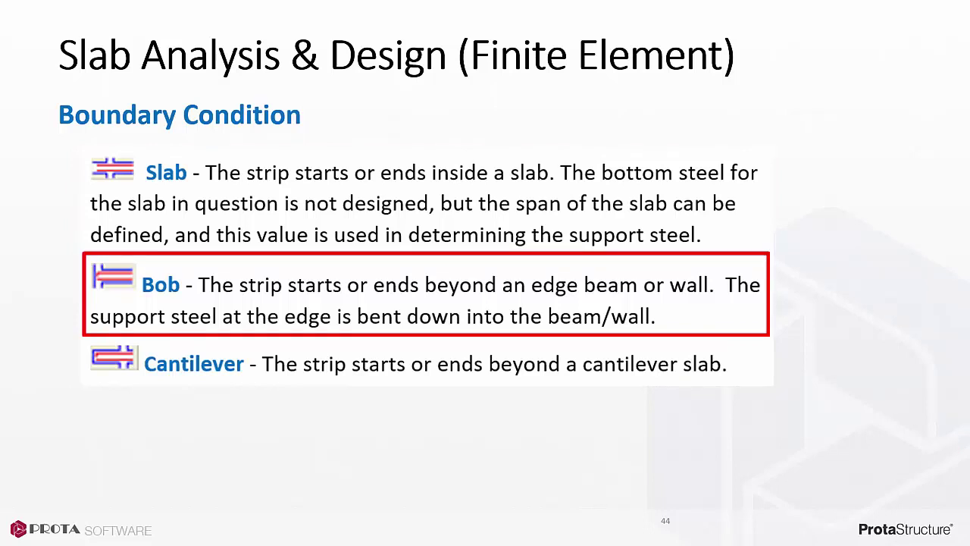
{"action": "key", "text": "Right"}
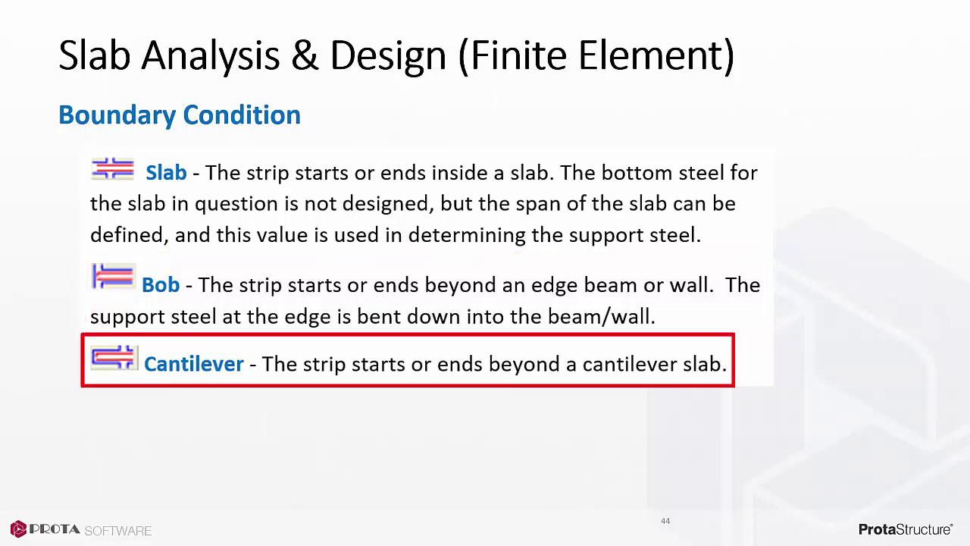
{"action": "key", "text": "Right"}
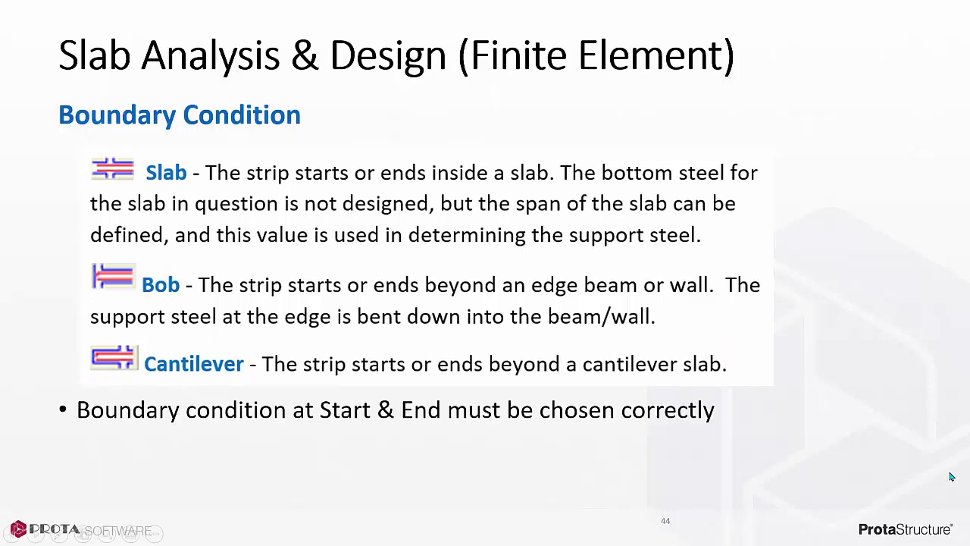
{"action": "key", "text": "Right"}
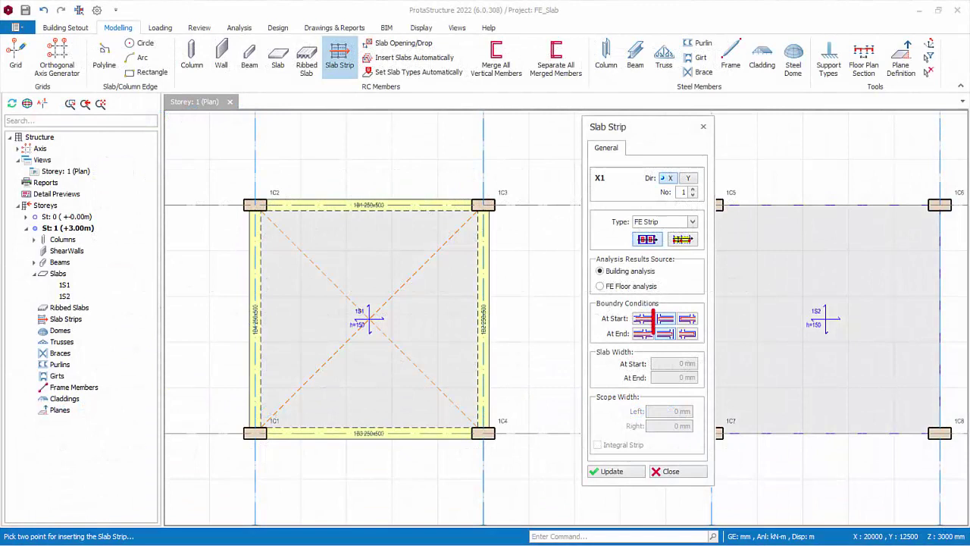
Set the strip's end boundary condition to the middle option and insert the X-direction strip through mid-height of the beam-supported slab, extending past both side beams
{"action": "left_click", "coordinate": [667, 335]}
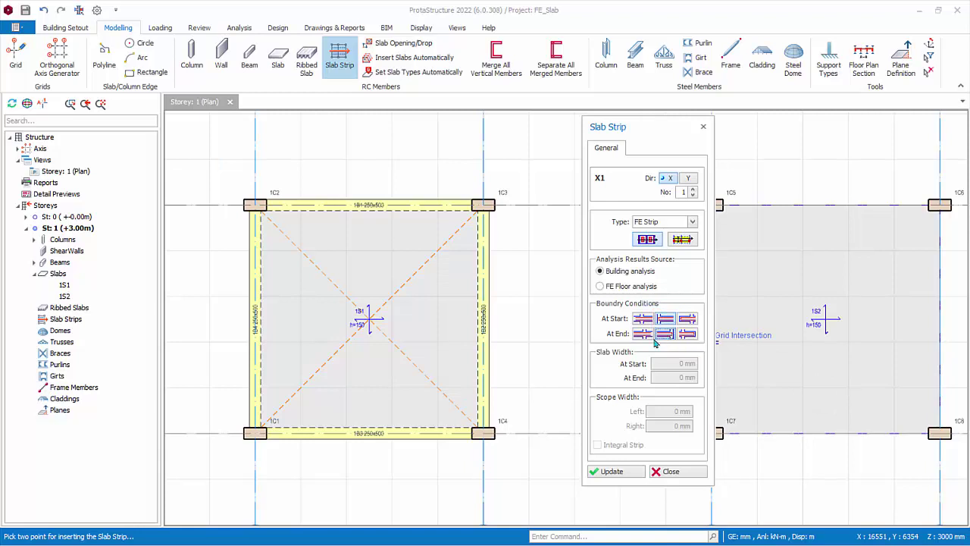
{"action": "left_click", "coordinate": [218, 313]}
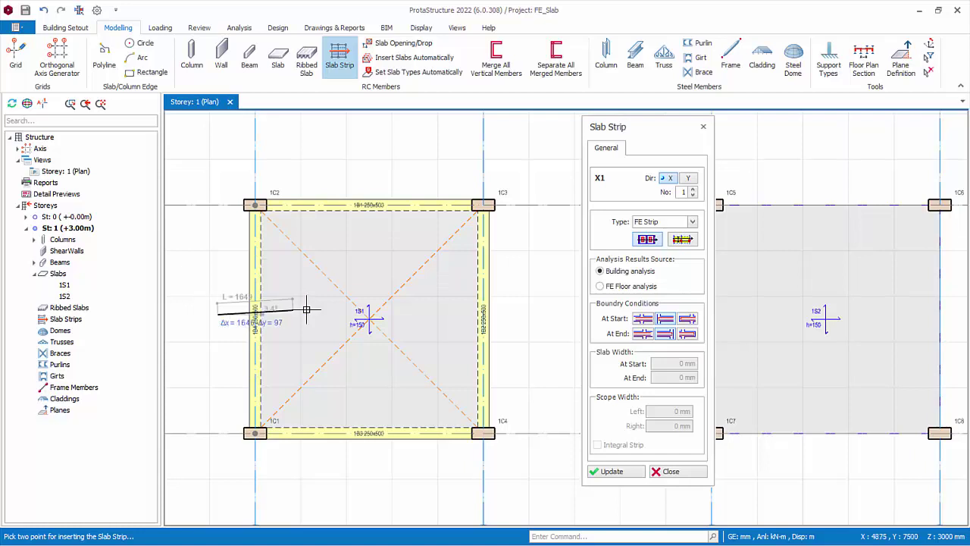
{"action": "left_click", "coordinate": [520, 313]}
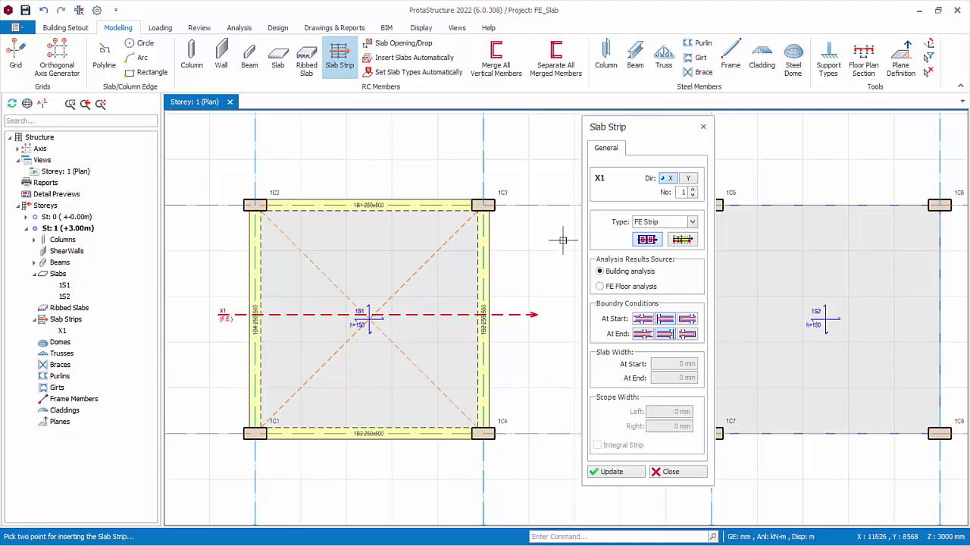
Insert a Y-direction FE strip through the middle of the beam-supported slab, running upward from below axis A to above axis B
{"action": "left_click", "coordinate": [694, 179]}
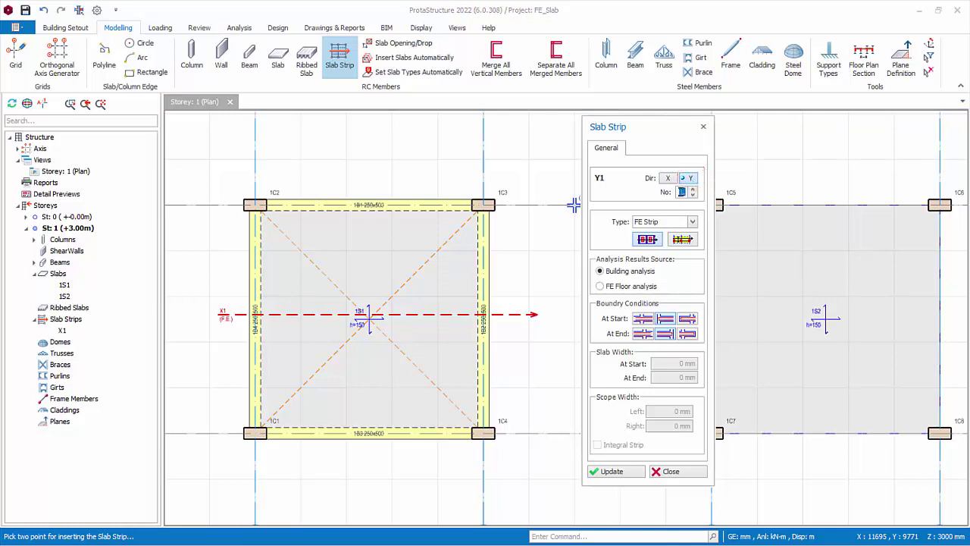
{"action": "left_click", "coordinate": [369, 462]}
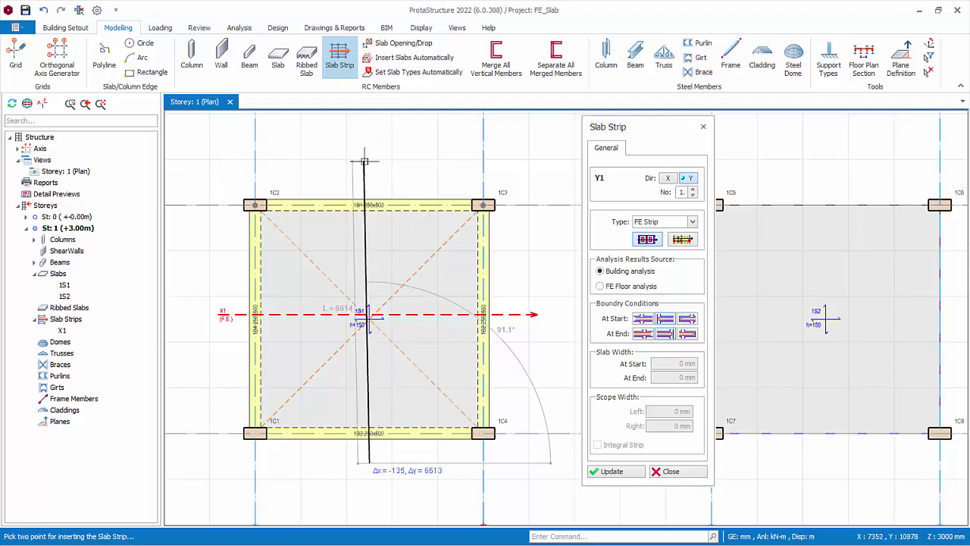
{"action": "left_click", "coordinate": [371, 164]}
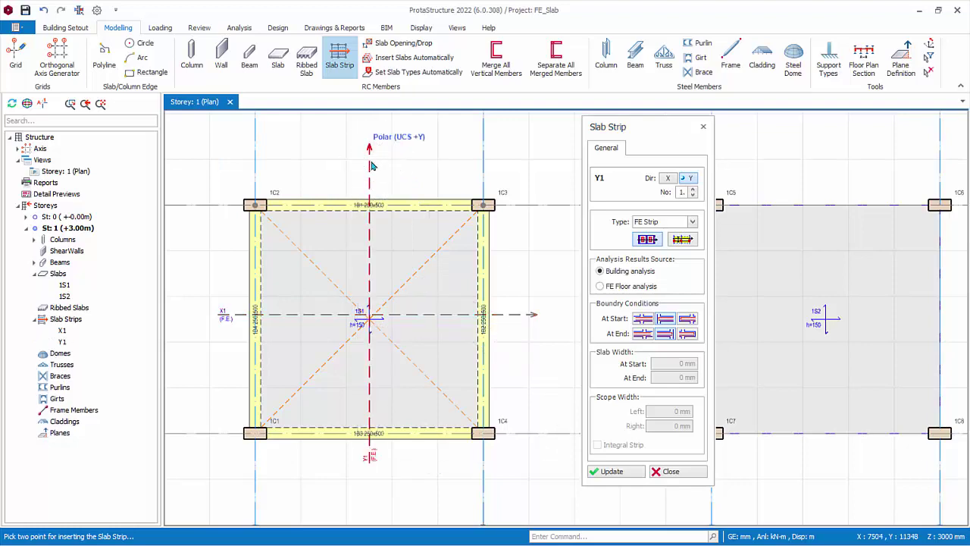
{"action": "middle_click_drag", "start_coordinate": [533, 383], "coordinate": [305, 374]}
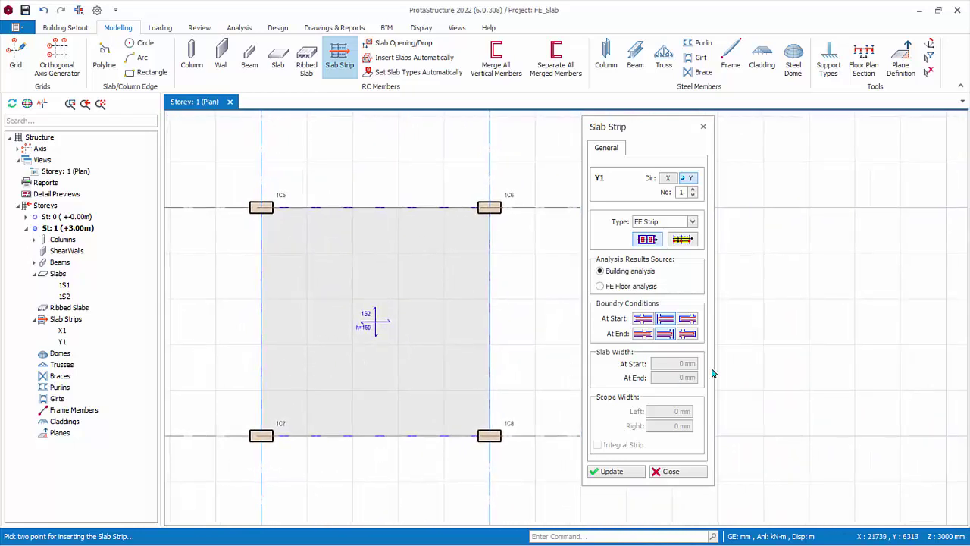
{"action": "left_click", "coordinate": [682, 240]}
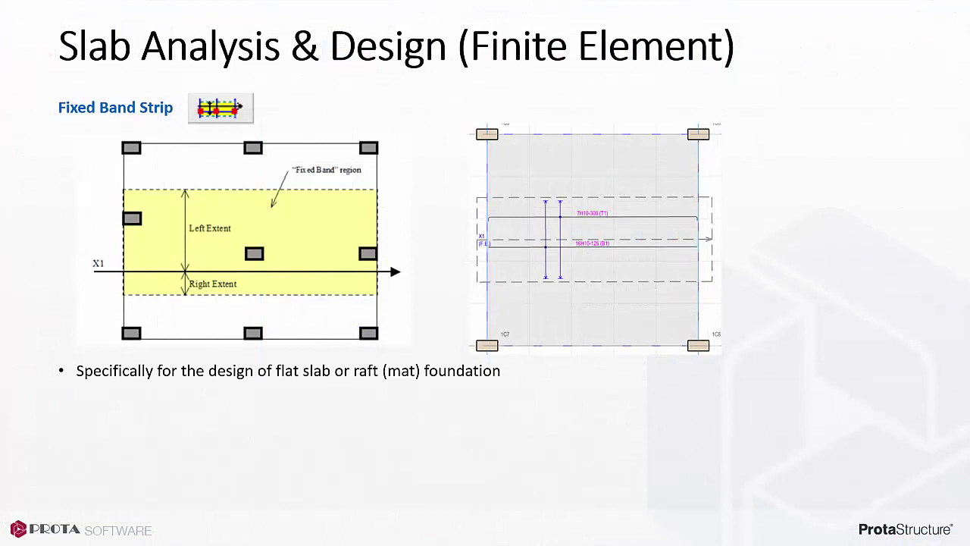
{"action": "left_click", "coordinate": [951, 486]}
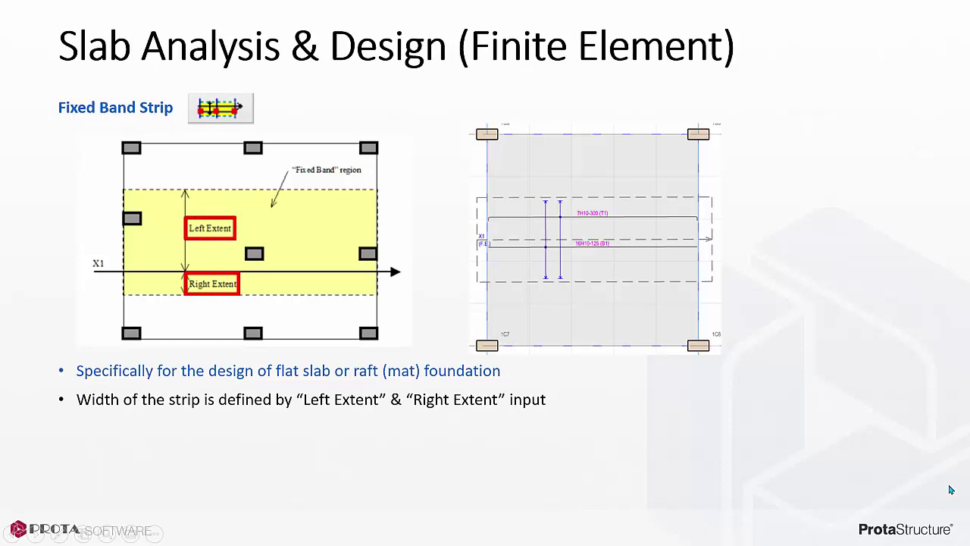
{"action": "left_click", "coordinate": [951, 490]}
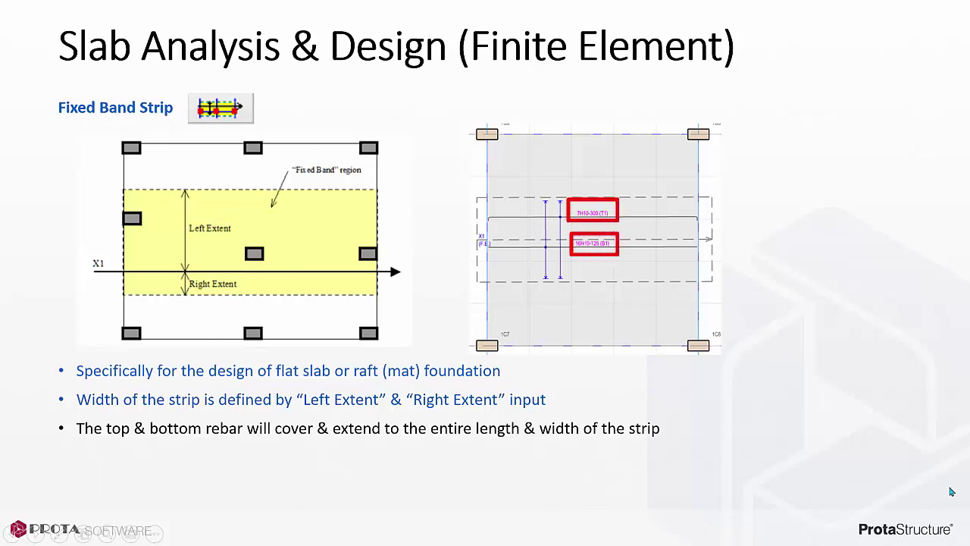
{"action": "left_click", "coordinate": [951, 491]}
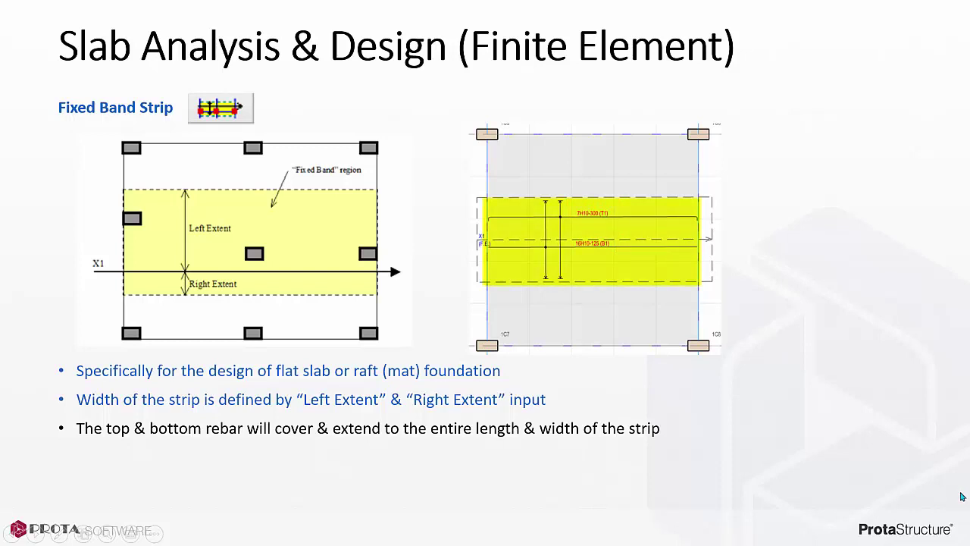
{"action": "left_click", "coordinate": [962, 496]}
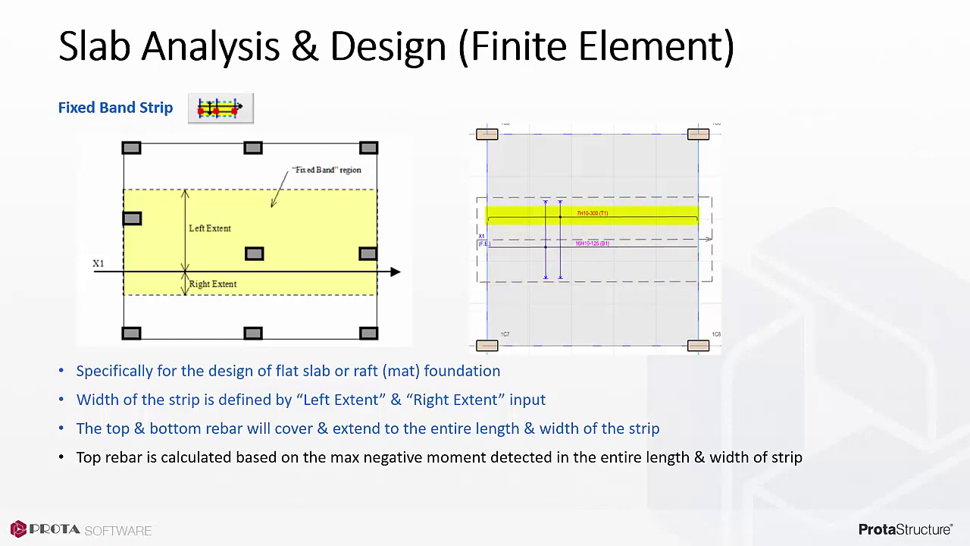
{"action": "key", "text": "Right"}
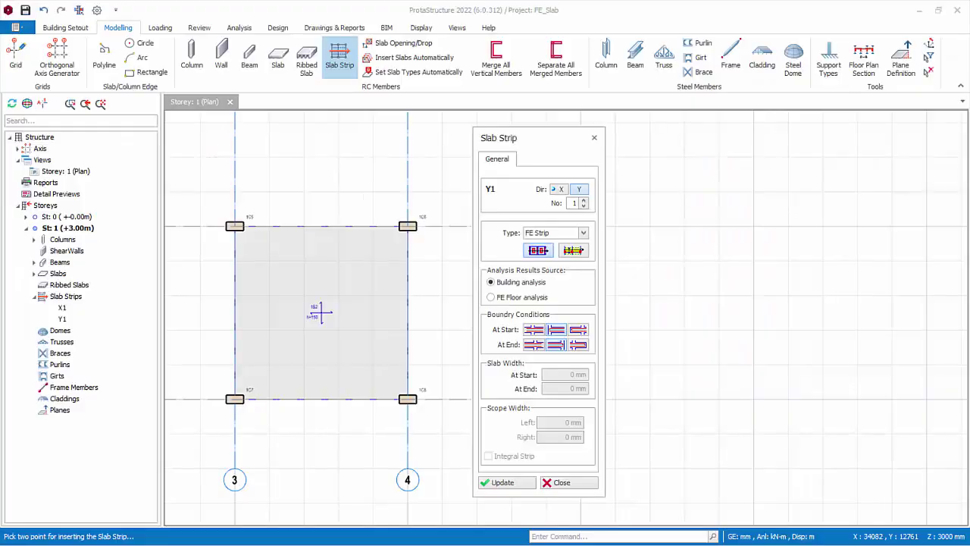
Set the next FE slab strip to the X direction and the Fixed Band strip option
{"action": "left_click", "coordinate": [558, 191]}
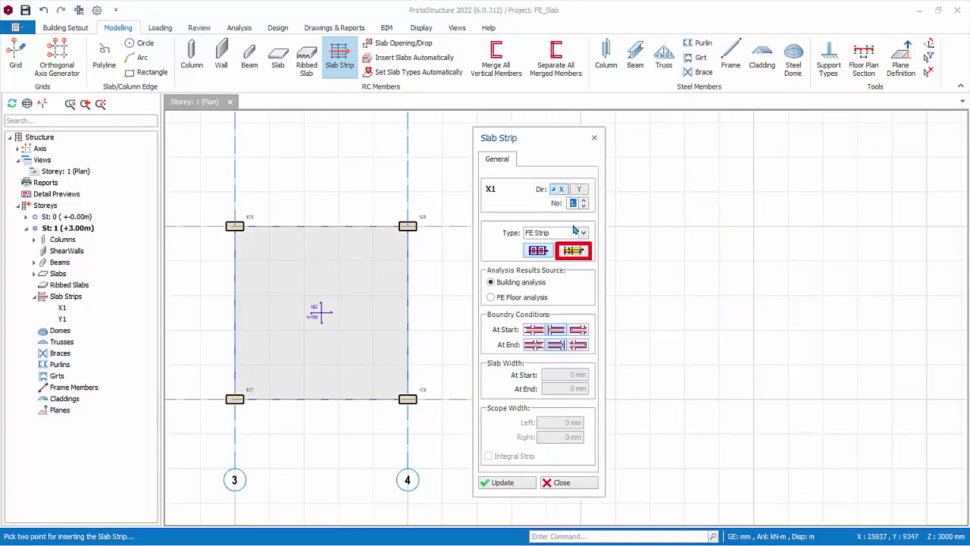
{"action": "left_click", "coordinate": [579, 254]}
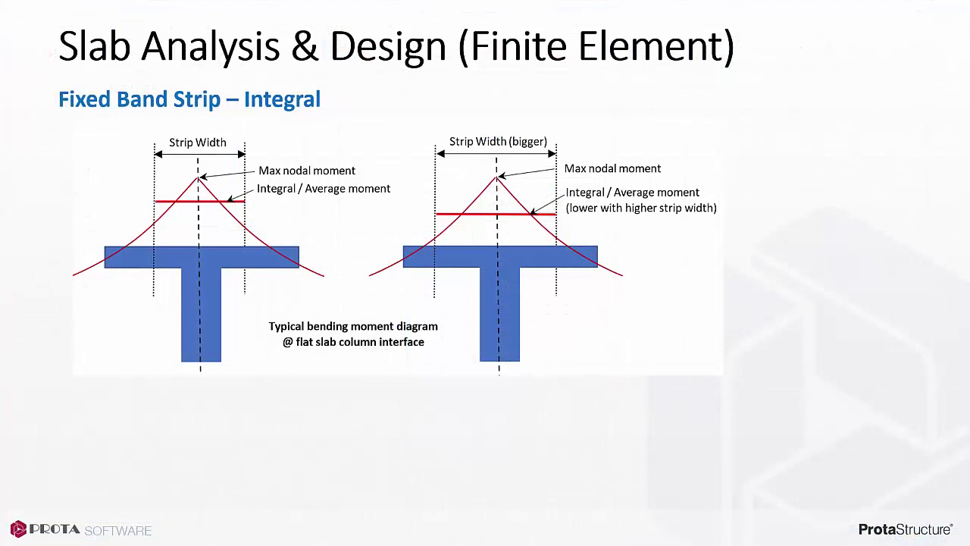
{"action": "left_click", "coordinate": [959, 414]}
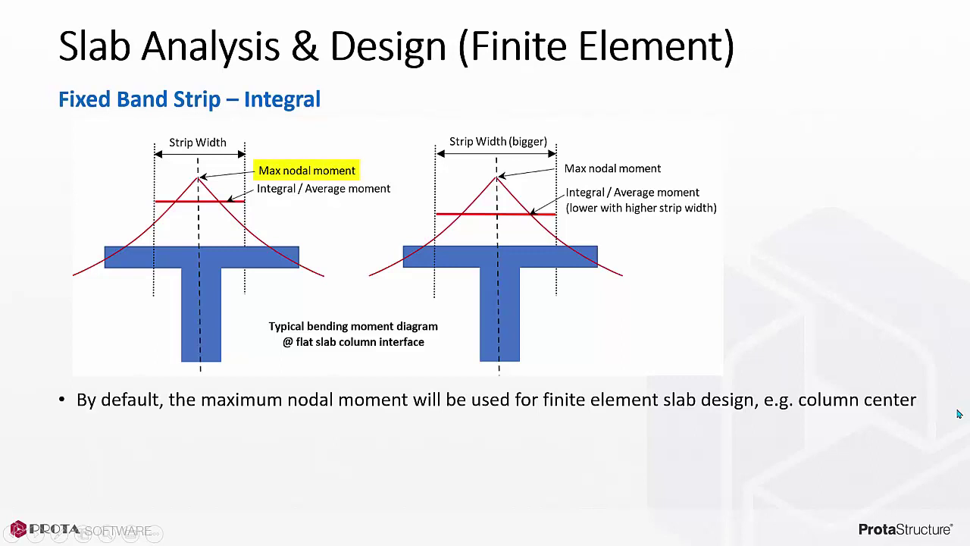
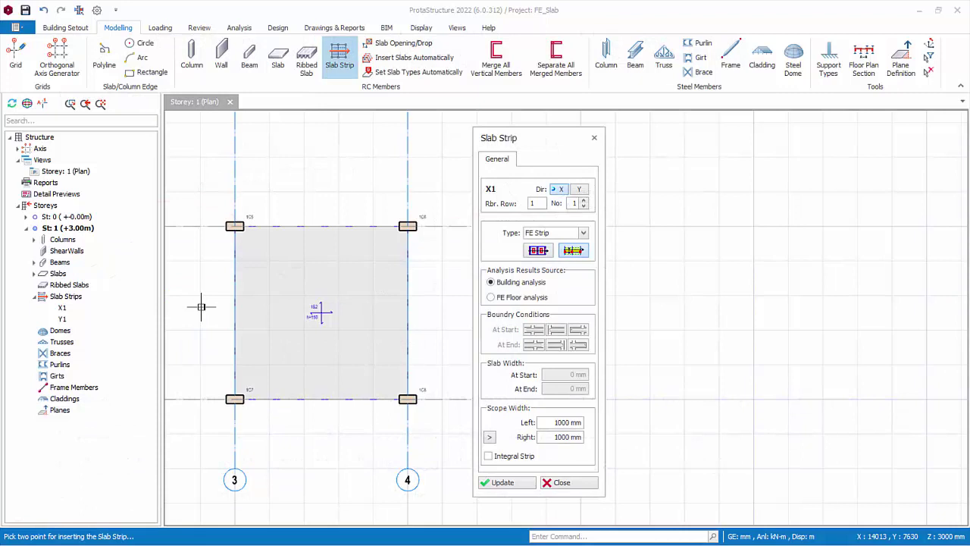
Insert the X-direction fixed band strip through the flat slab's middle, from outside axis 3 to beyond axis 4, with 1000 mm scope widths
{"action": "left_click", "coordinate": [201, 306]}
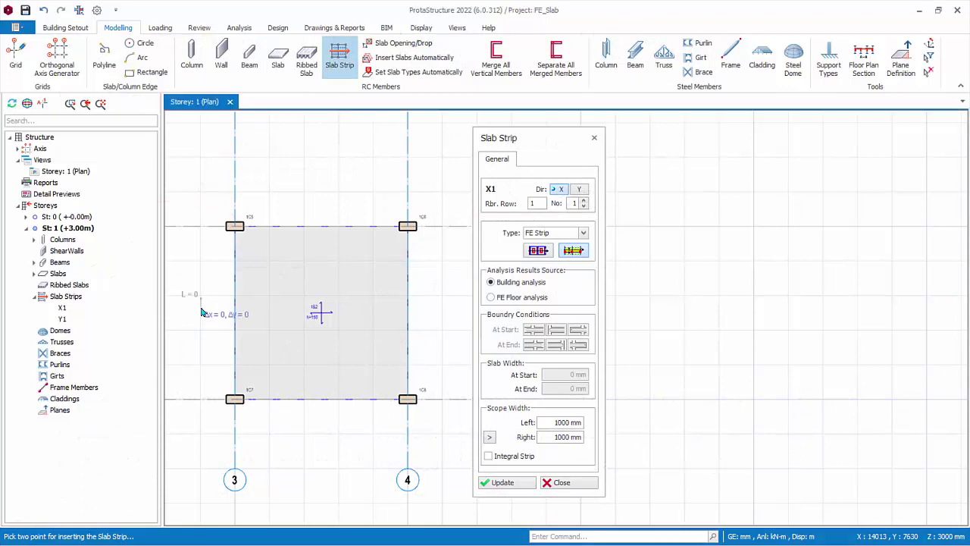
{"action": "left_click", "coordinate": [435, 306]}
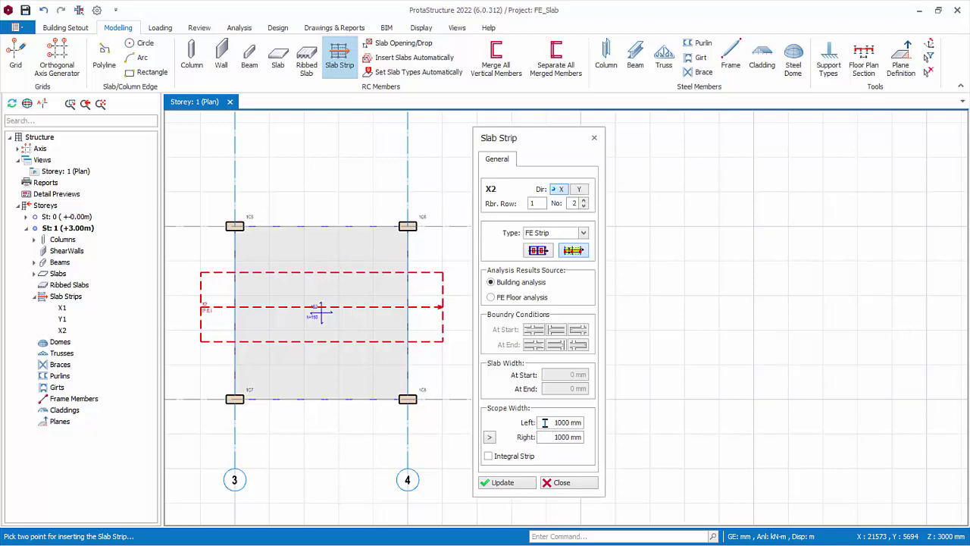
Extend the X-direction band's scope to the flat slab's upper and lower edges, 2333 mm left and 2667 mm right, and update the strip
{"action": "left_click", "coordinate": [550, 438]}
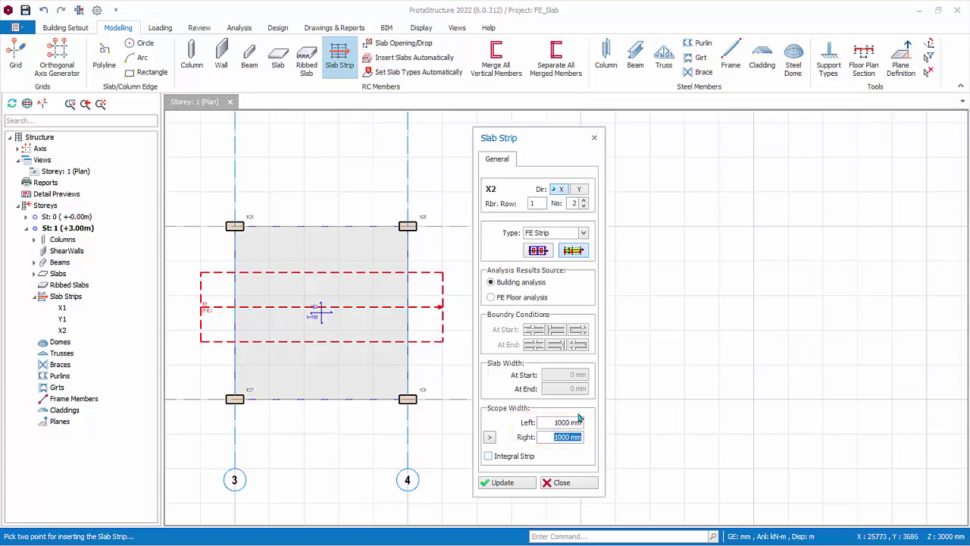
{"action": "left_click", "coordinate": [490, 438]}
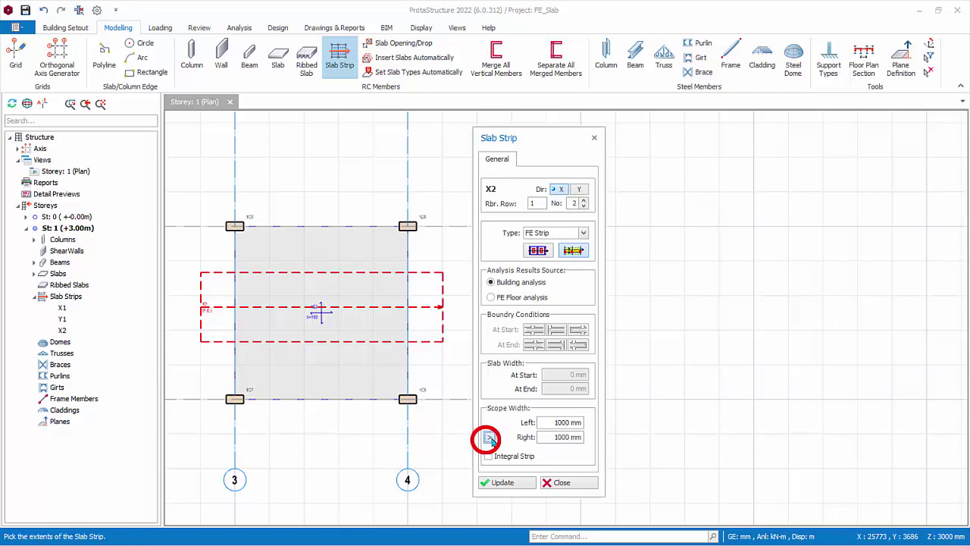
{"action": "left_click", "coordinate": [319, 225]}
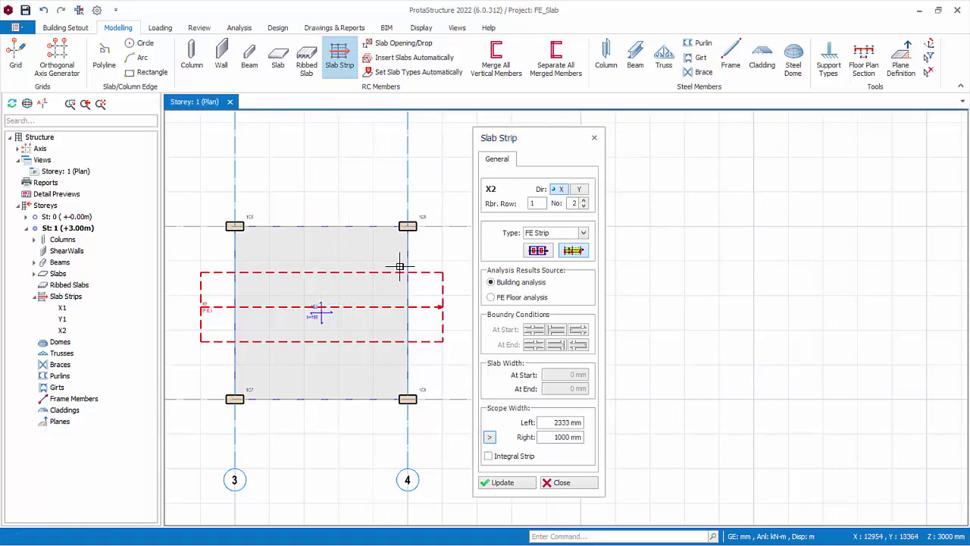
{"action": "left_click_drag", "start_coordinate": [547, 421], "coordinate": [585, 423]}
{"action": "left_click", "coordinate": [490, 437]}
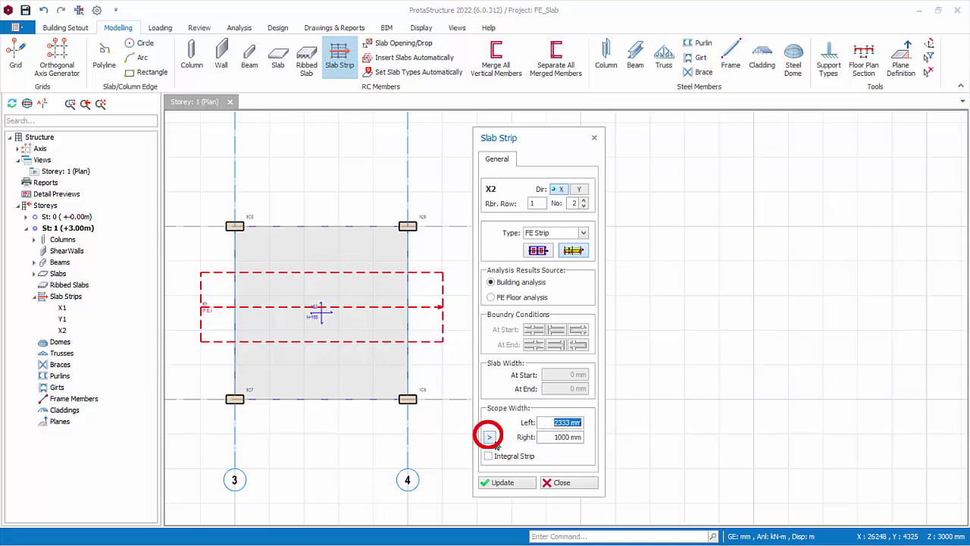
{"action": "left_click", "coordinate": [322, 400]}
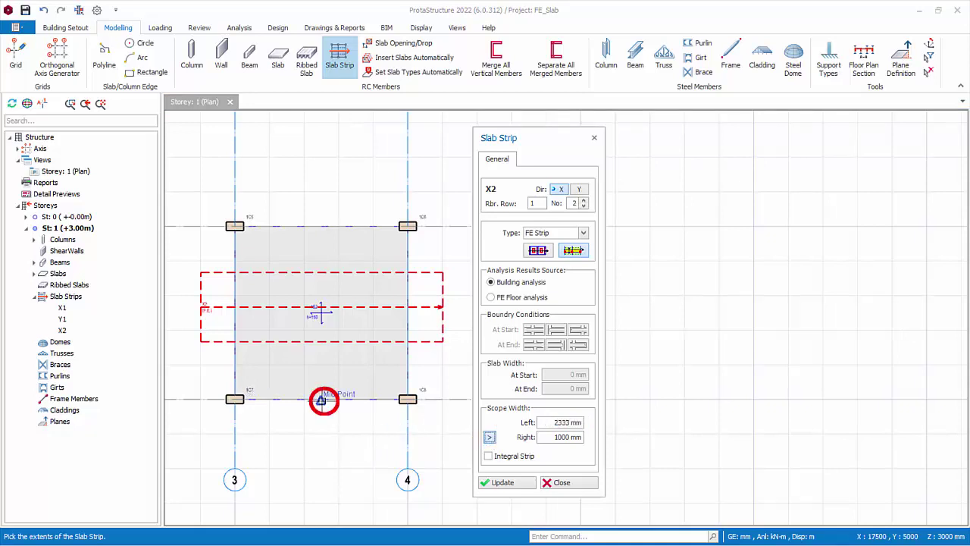
{"action": "left_click", "coordinate": [553, 438]}
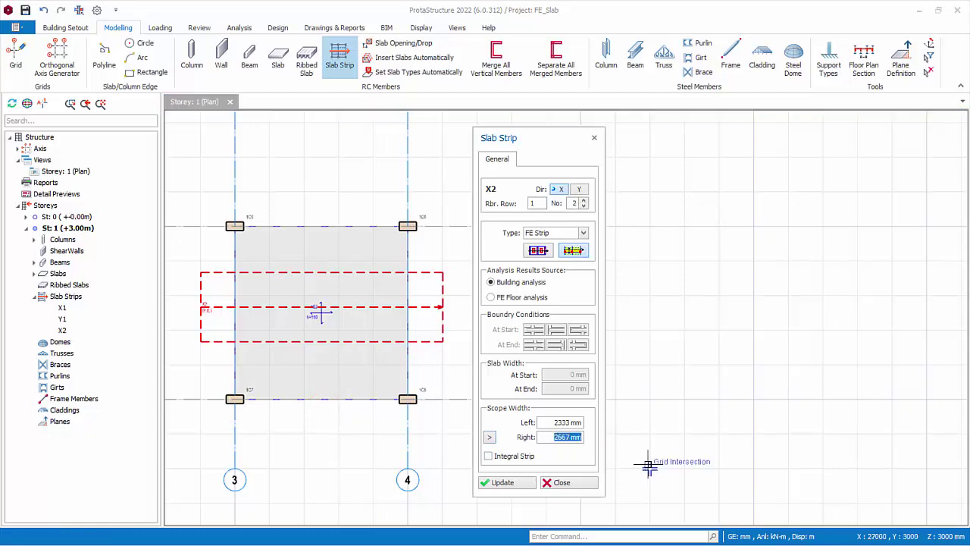
{"action": "left_click", "coordinate": [509, 483]}
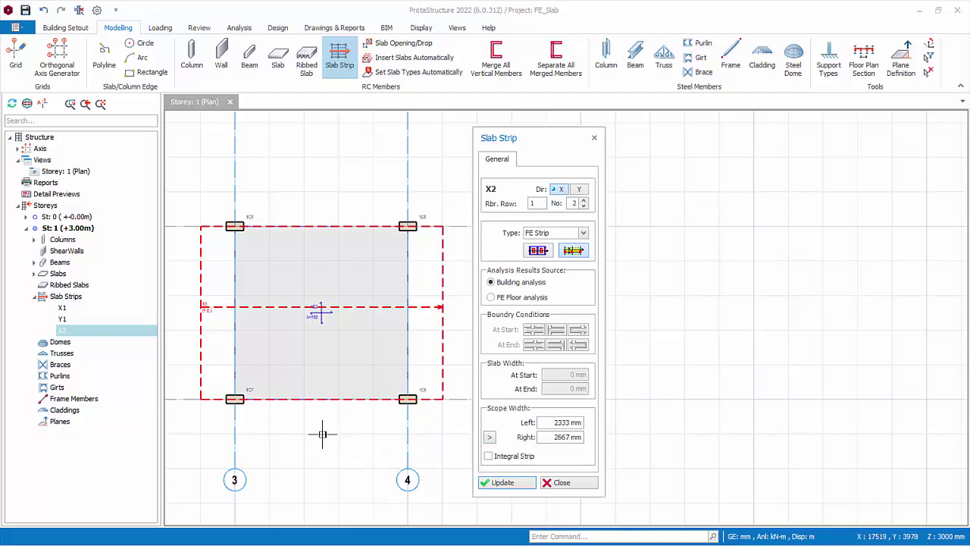
Insert a Y-direction fixed band strip through the middle of the flat slab, running from below axis A to above axis B
{"action": "left_click", "coordinate": [579, 188]}
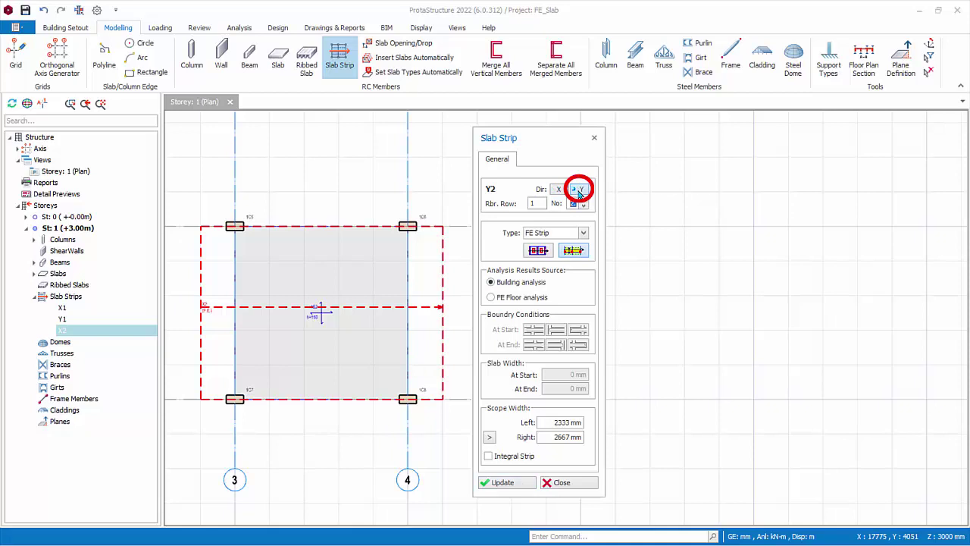
{"action": "left_click", "coordinate": [319, 438]}
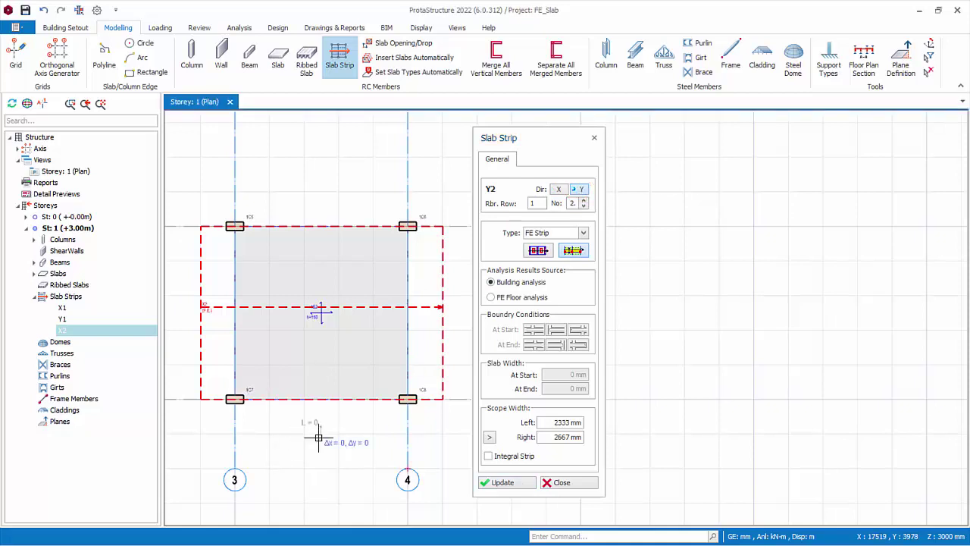
{"action": "left_click", "coordinate": [322, 184]}
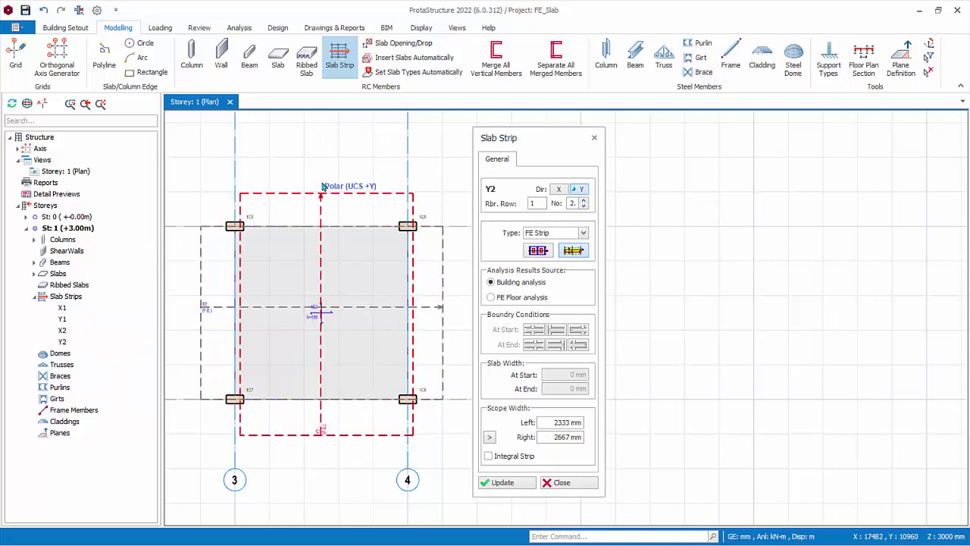
Fit the Y-direction band's scope to axes 3 and 4, 2482 mm left and 2518 mm right, update the strip and finish strip insertion
{"action": "left_click", "coordinate": [489, 438]}
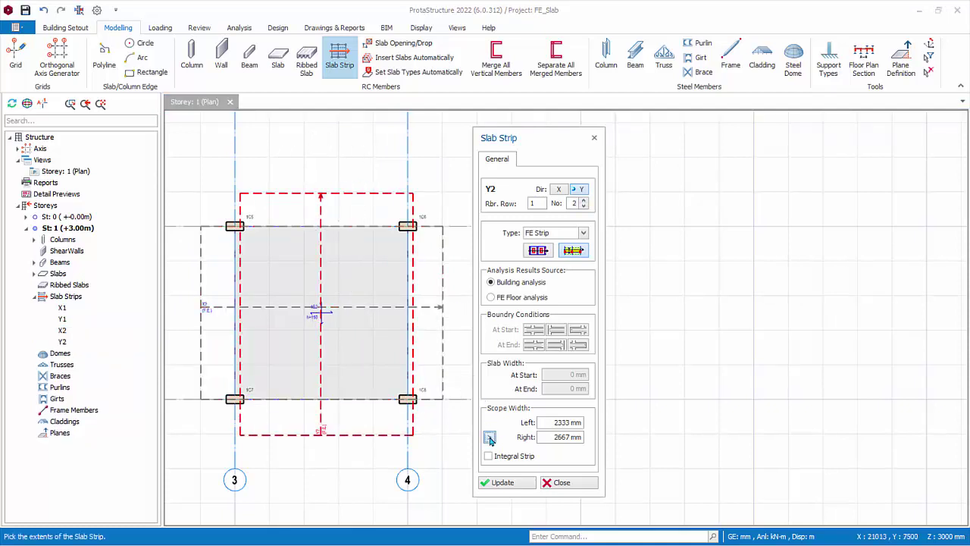
{"action": "left_click", "coordinate": [234, 307]}
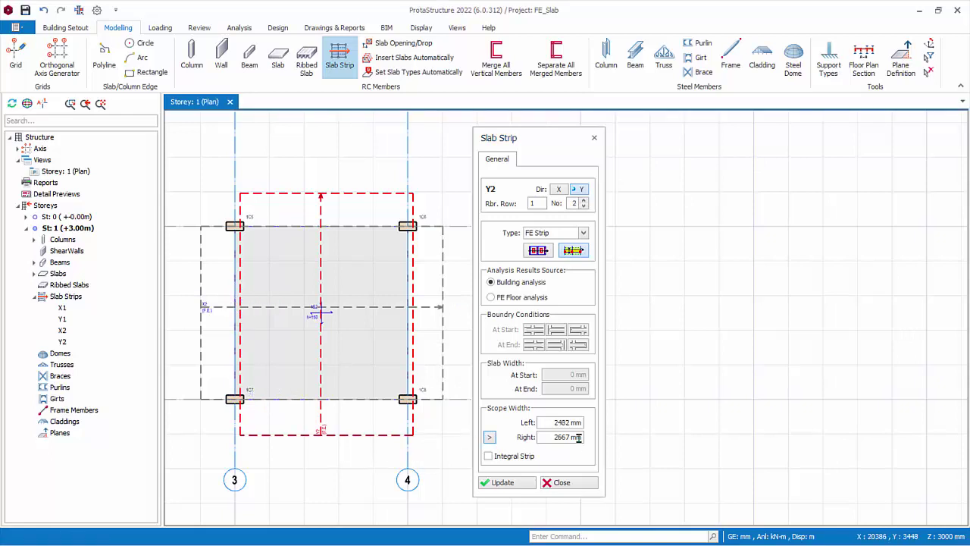
{"action": "left_click", "coordinate": [489, 437]}
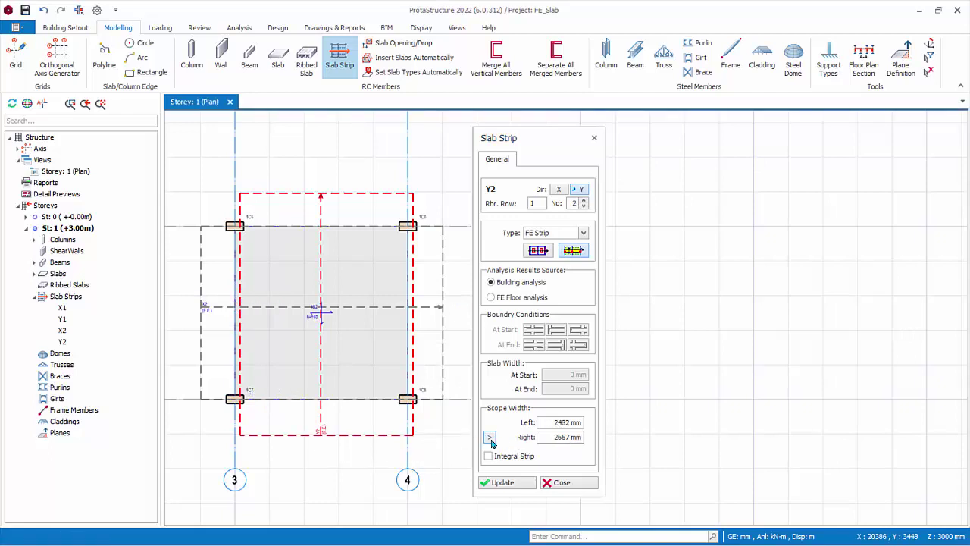
{"action": "left_click", "coordinate": [406, 306]}
{"action": "left_click", "coordinate": [506, 483]}
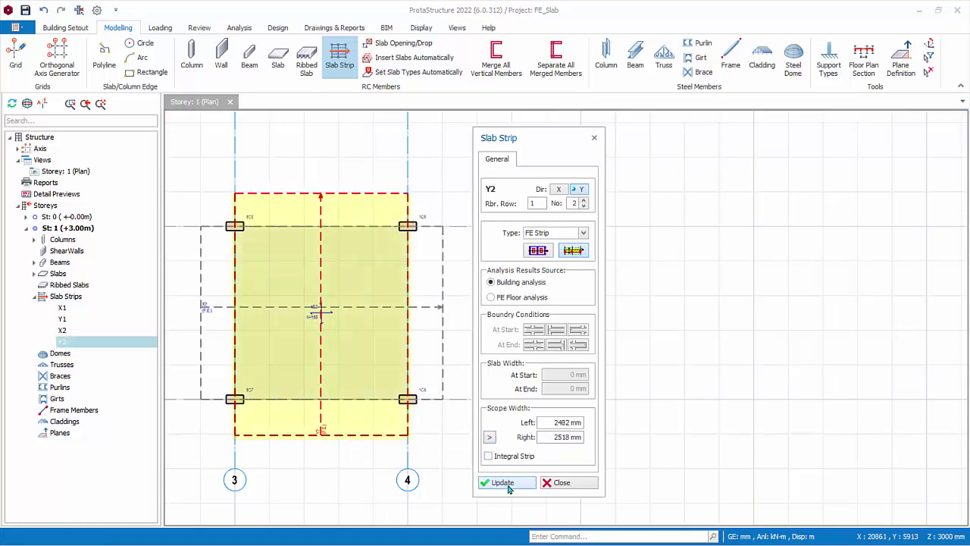
{"action": "left_click", "coordinate": [562, 482]}
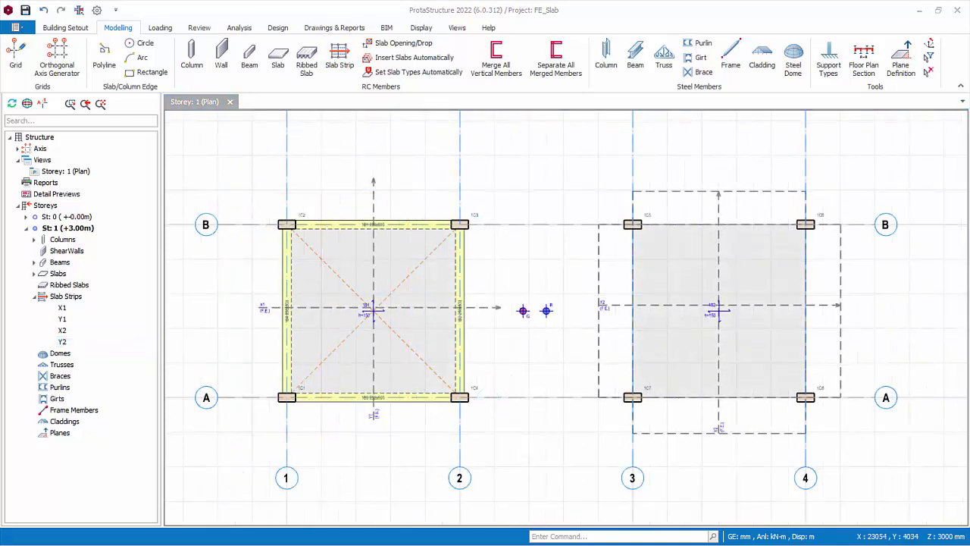
Review the slab bar diameters in the Grade 500 (Type 2) rebar table of the building analysis materials, filtered to Slab, and accept the materials
{"action": "left_click", "coordinate": [241, 29]}
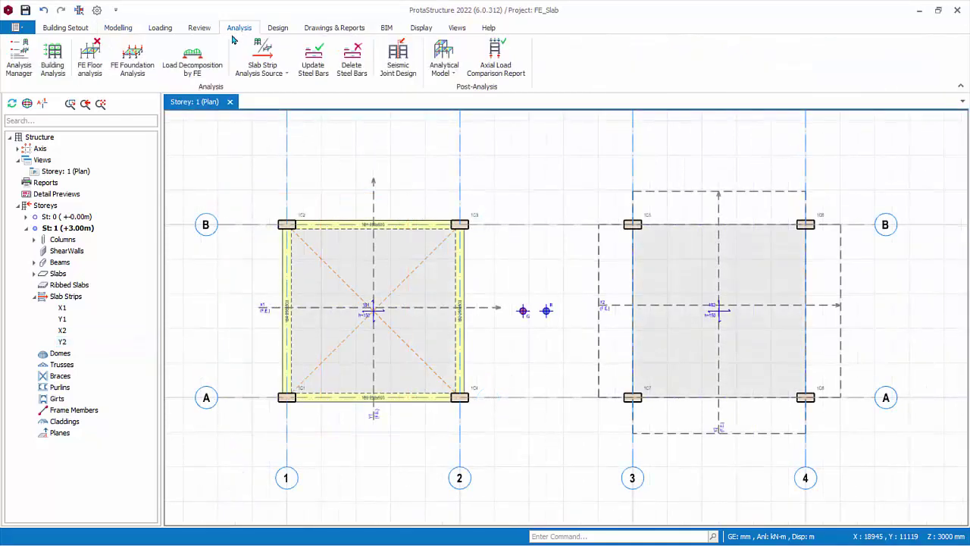
{"action": "left_click", "coordinate": [53, 65]}
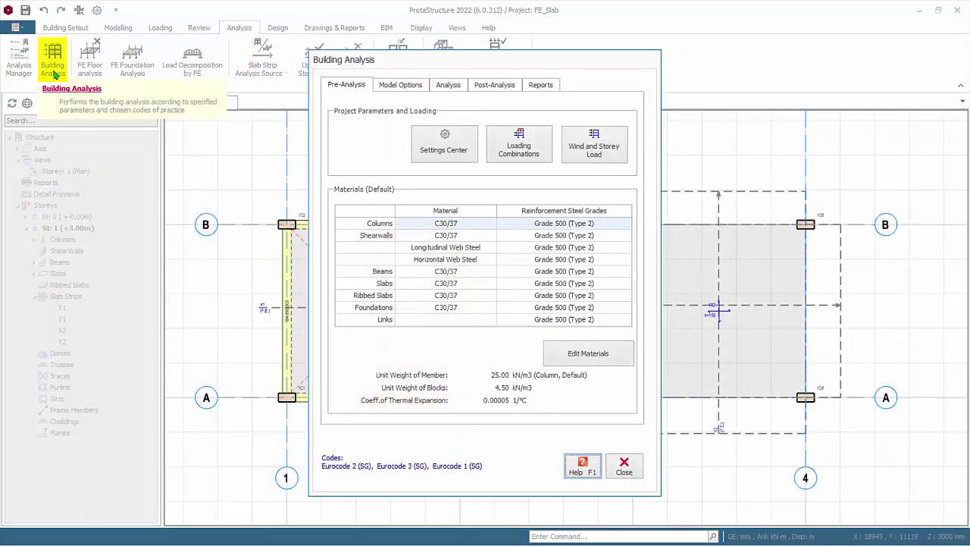
{"action": "left_click", "coordinate": [590, 361]}
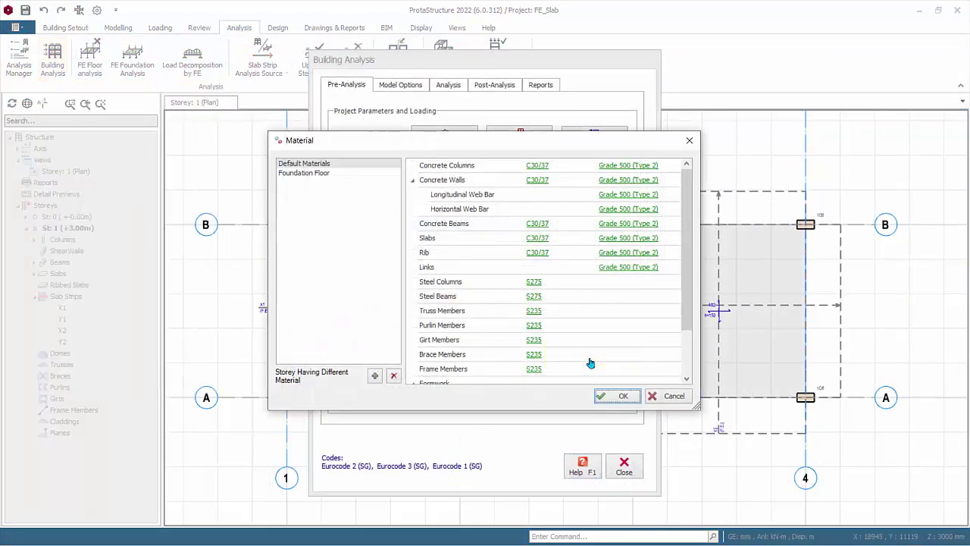
{"action": "left_click", "coordinate": [630, 239]}
{"action": "left_click", "coordinate": [579, 389]}
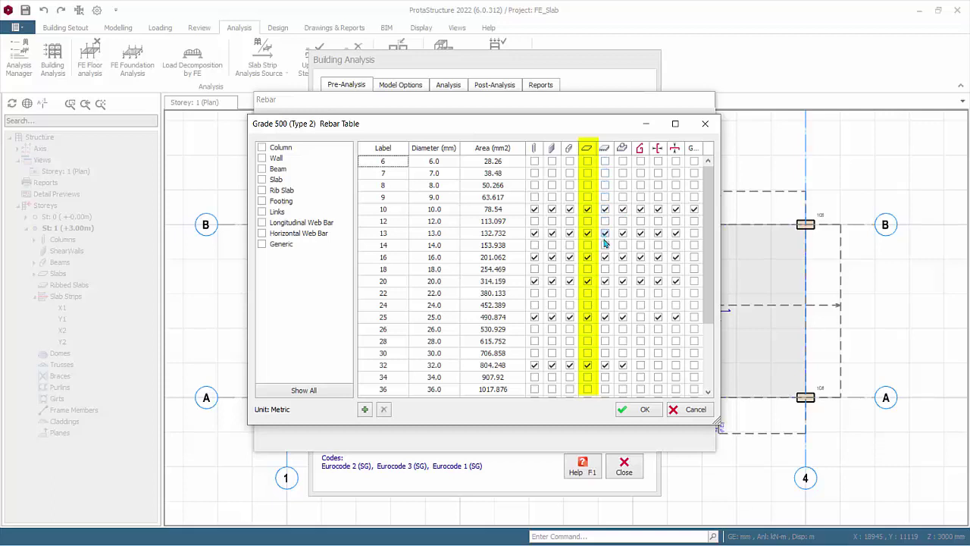
{"action": "left_click", "coordinate": [262, 179]}
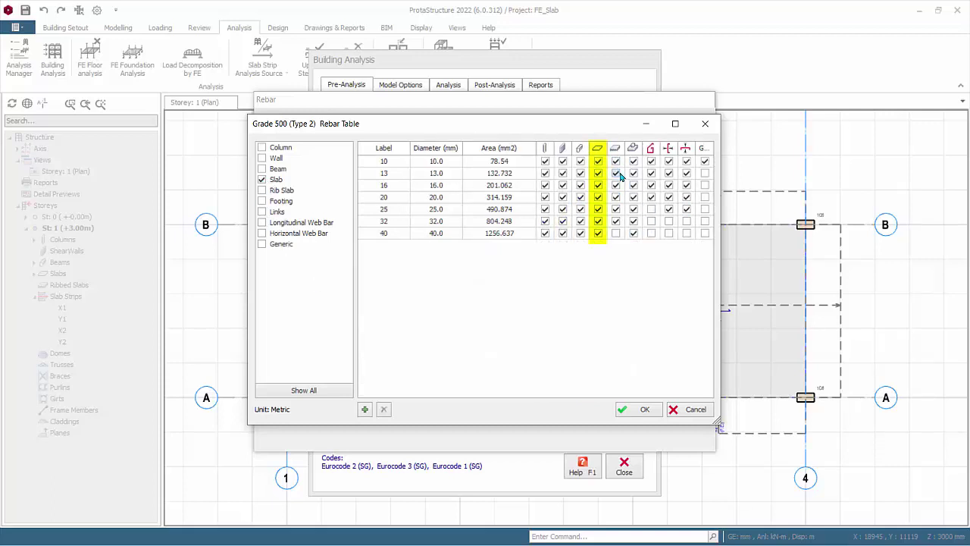
{"action": "left_click", "coordinate": [642, 410]}
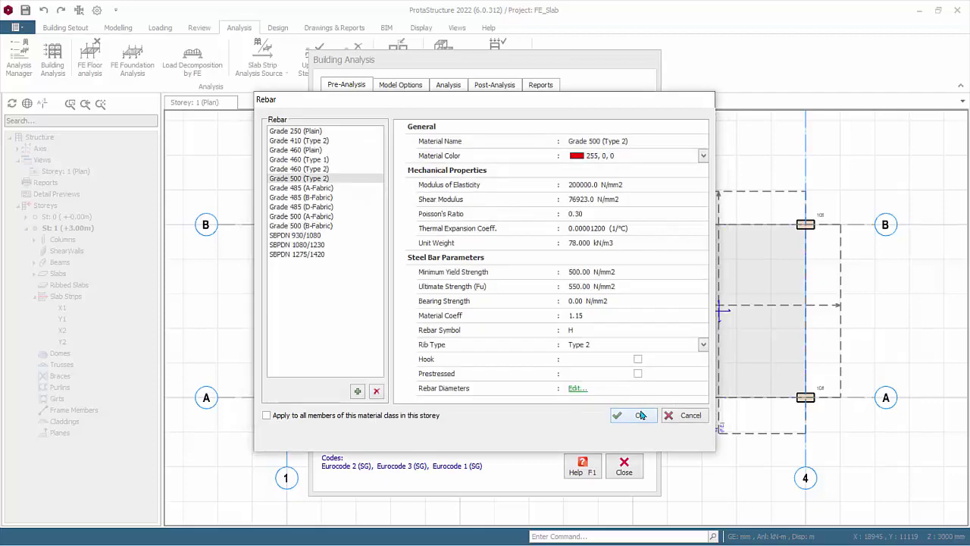
{"action": "left_click", "coordinate": [642, 411]}
{"action": "left_click", "coordinate": [617, 396]}
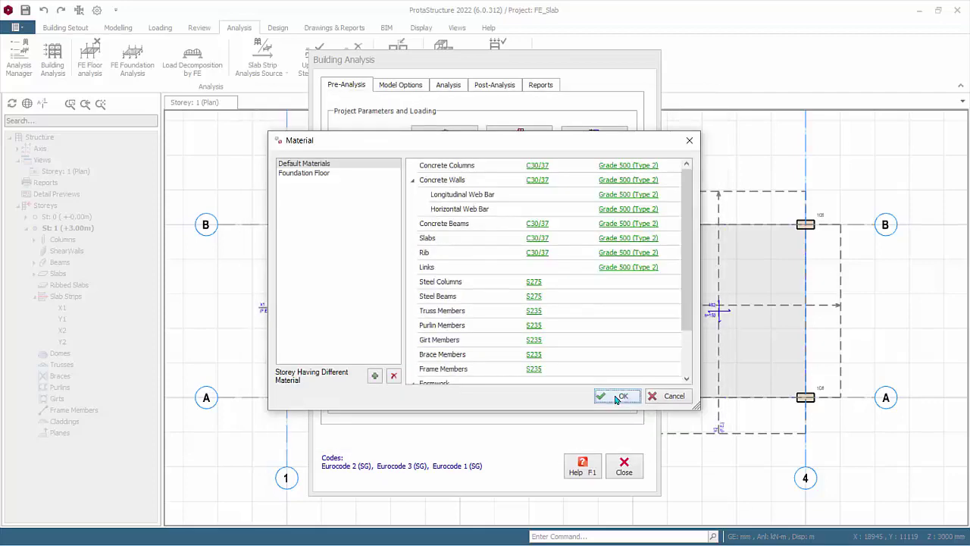
Include slabs in the building model's finite elements mesh and select storey 1 (+3.00m) to be meshed
{"action": "left_click", "coordinate": [396, 86]}
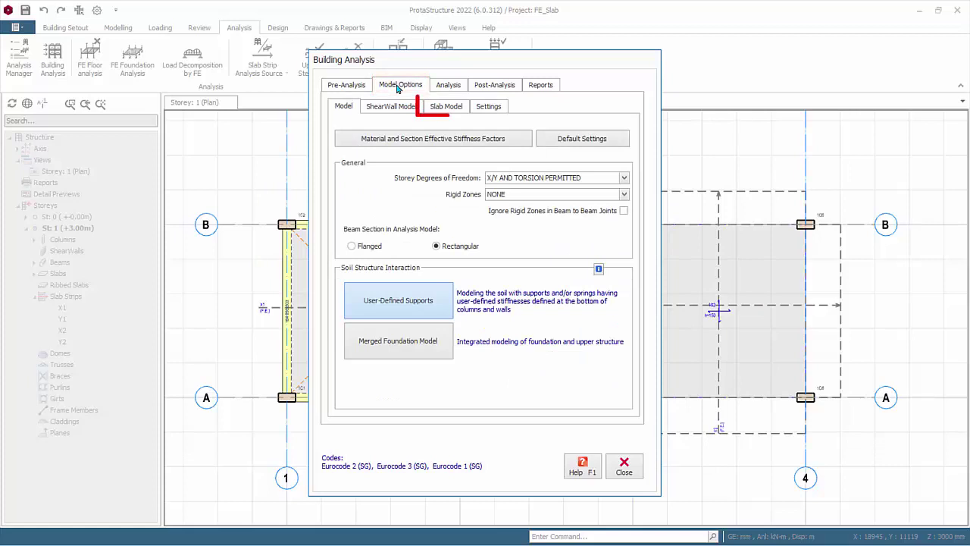
{"action": "left_click", "coordinate": [447, 108]}
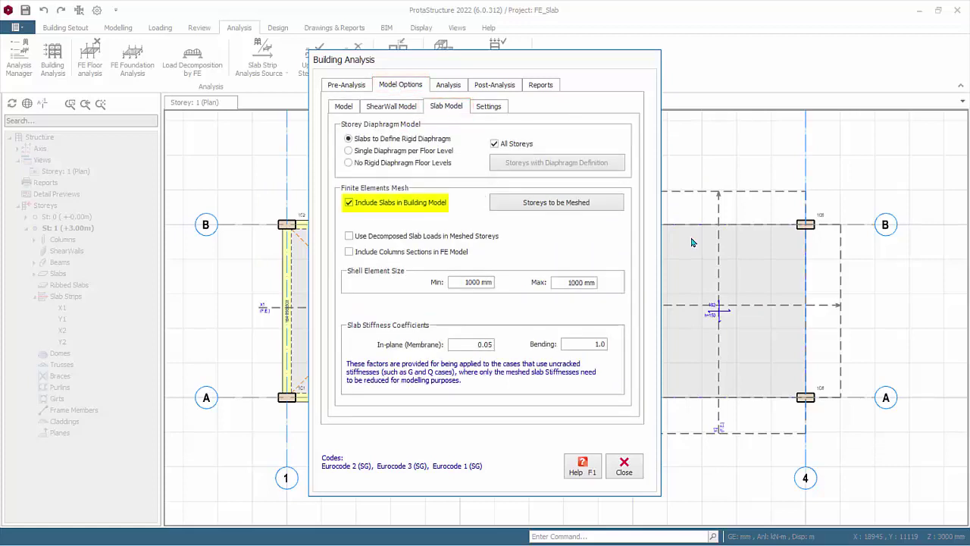
{"action": "left_click", "coordinate": [349, 205]}
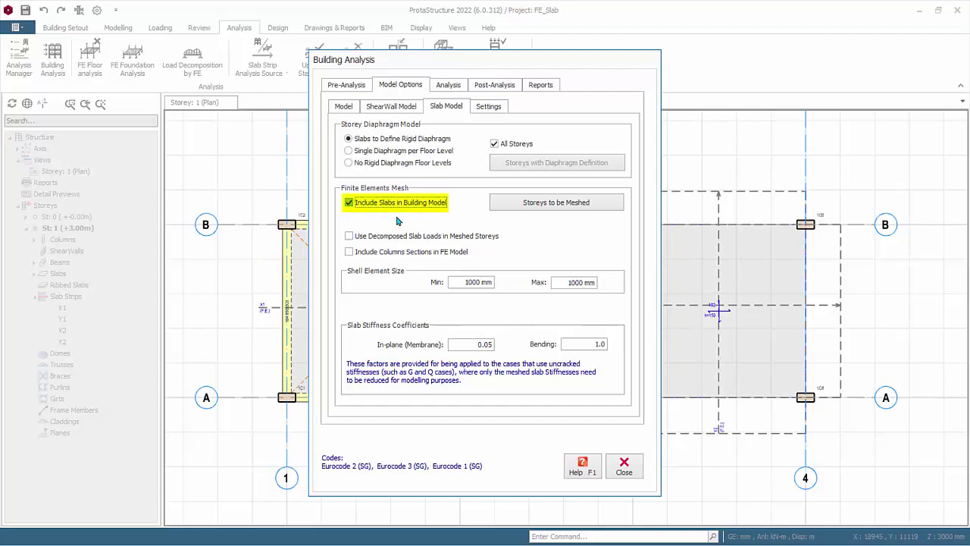
{"action": "left_click", "coordinate": [606, 206]}
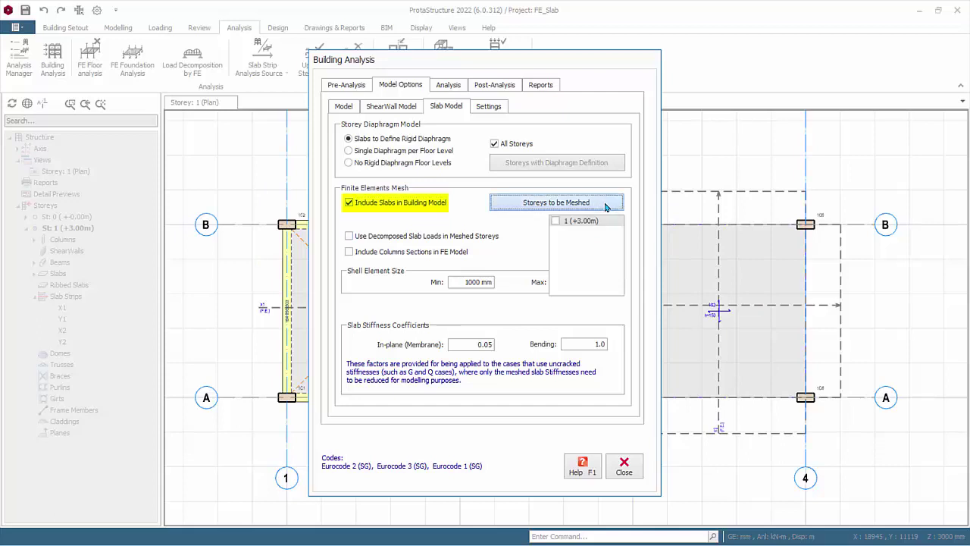
{"action": "left_click", "coordinate": [558, 221]}
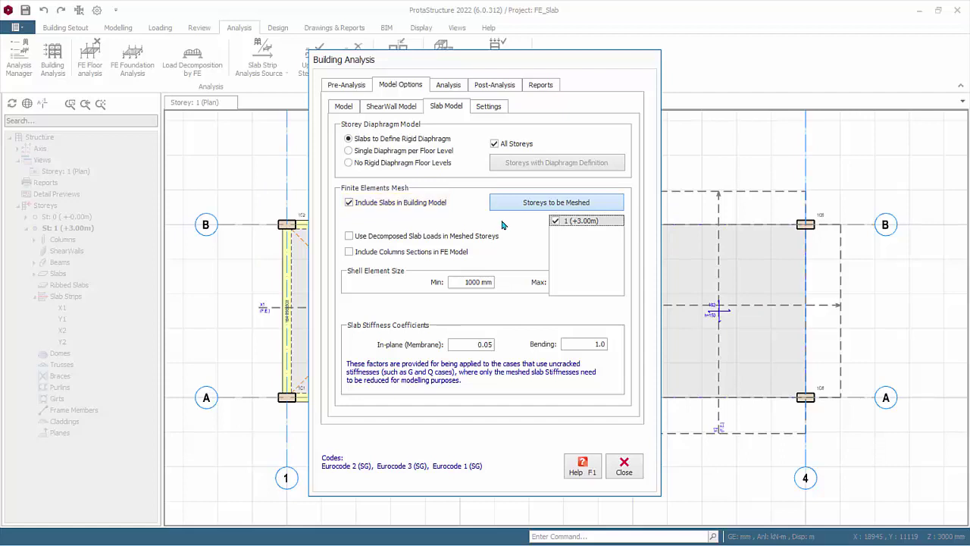
{"action": "left_click", "coordinate": [564, 206]}
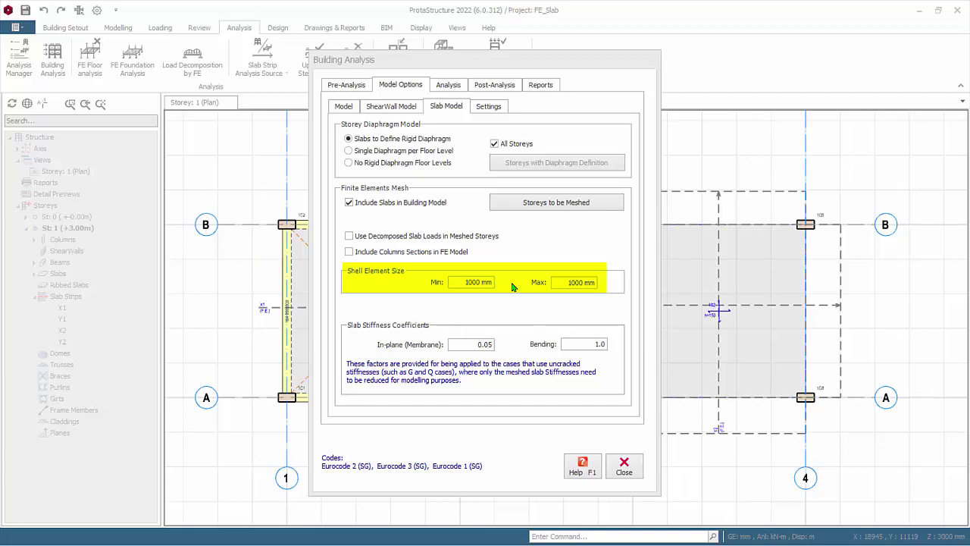
Set the minimum shell element size to 800 mm and the slab bending stiffness coefficient to 0.3
{"action": "key", "text": "ctrl+a"}
{"action": "type", "text": "800"}
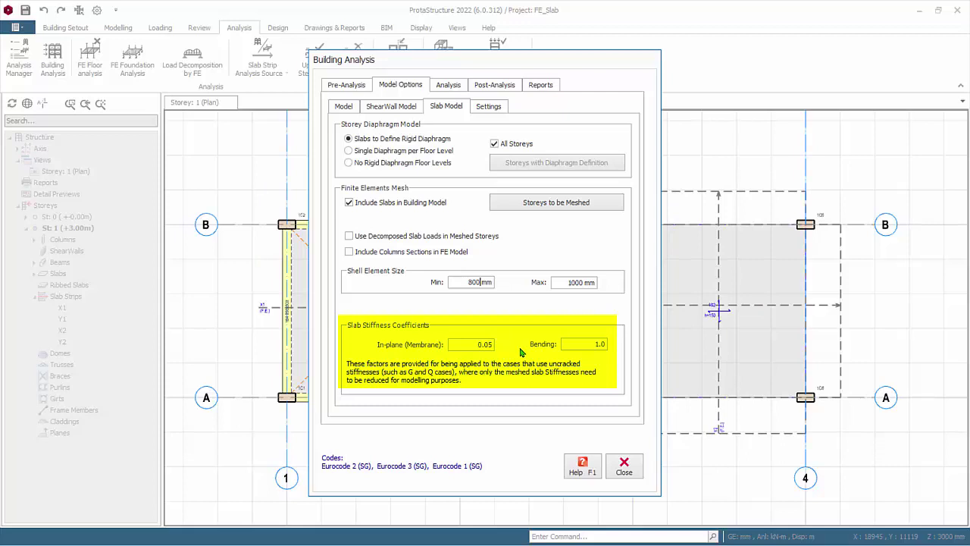
{"action": "left_click_drag", "start_coordinate": [591, 344], "coordinate": [631, 343]}
{"action": "type", "text": "0.3"}
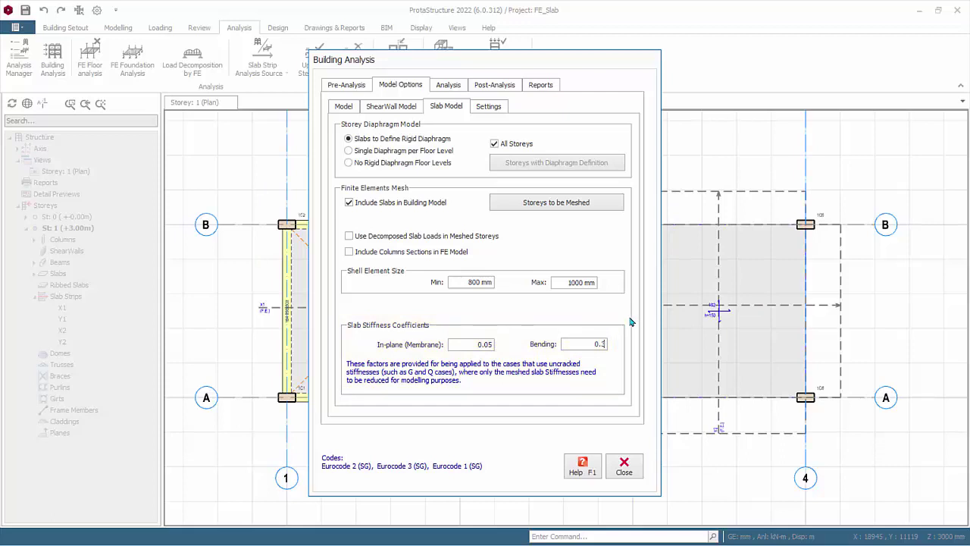
Run the building analysis without any batch member design, acknowledge the storey drift report and close the analysis settings
{"action": "left_click", "coordinate": [449, 85]}
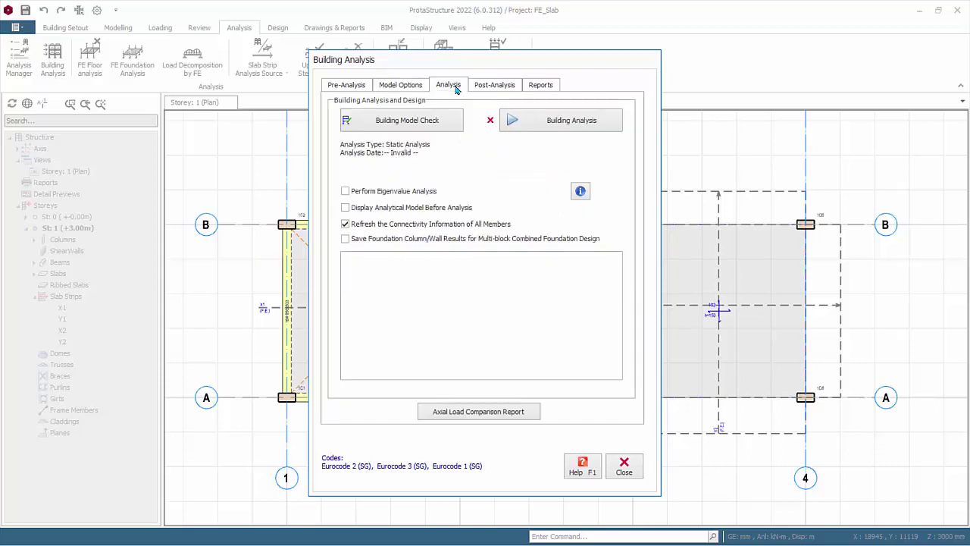
{"action": "left_click", "coordinate": [542, 127]}
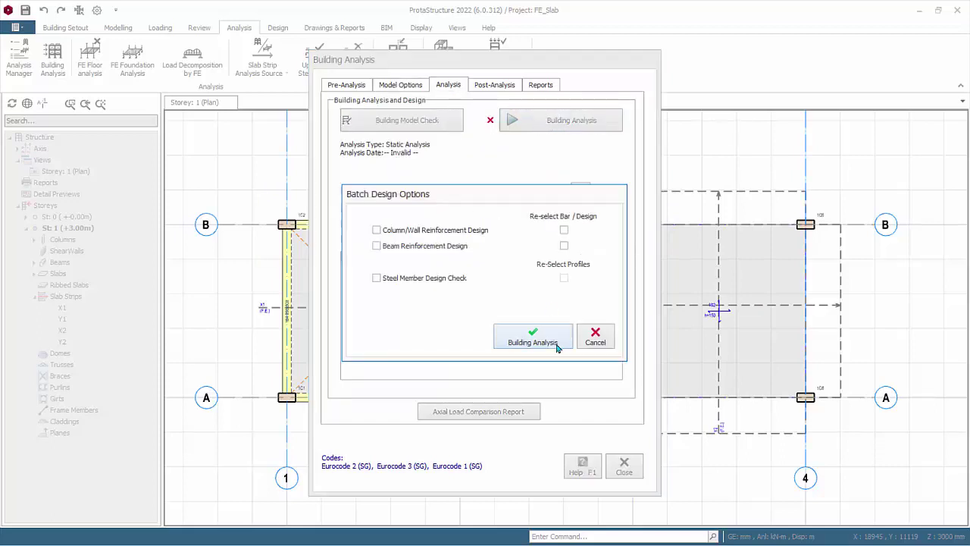
{"action": "left_click", "coordinate": [561, 339]}
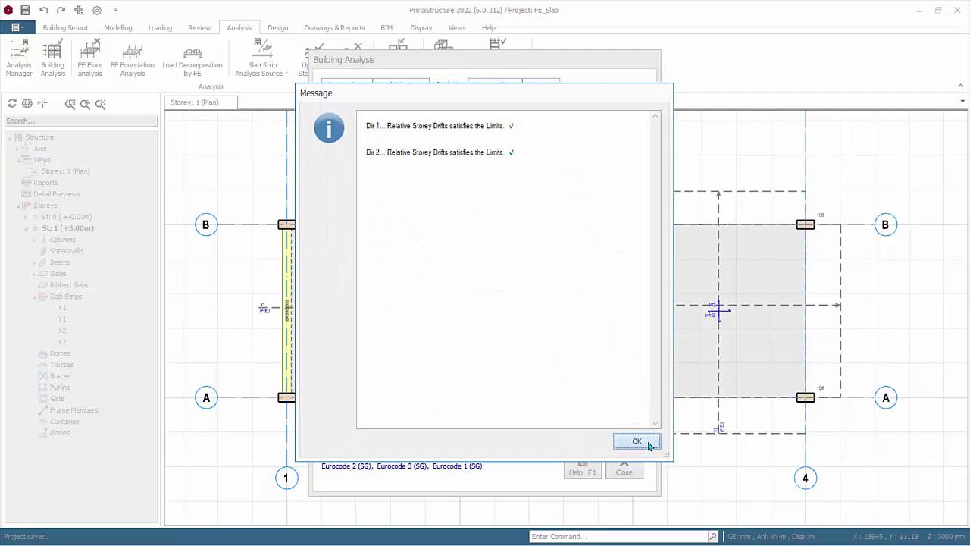
{"action": "left_click", "coordinate": [637, 441]}
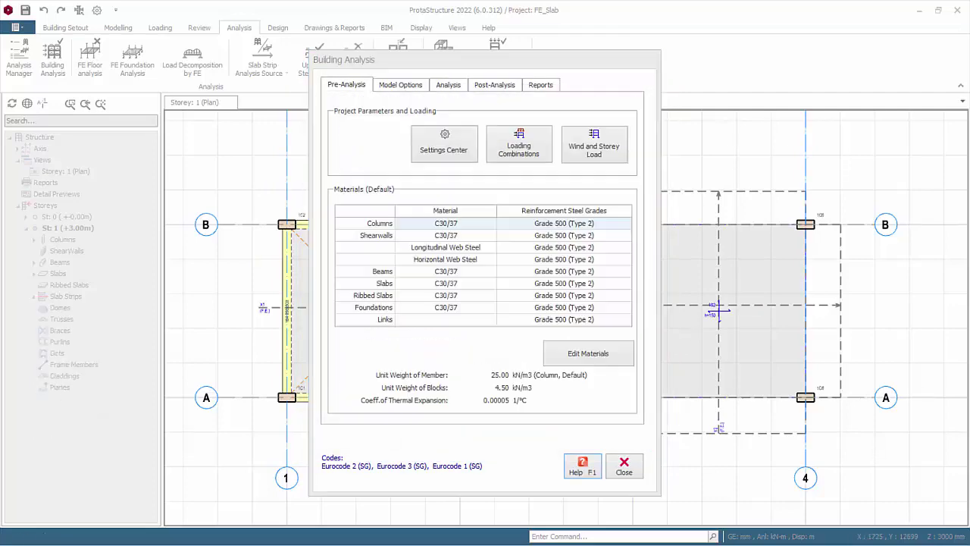
{"action": "left_click", "coordinate": [624, 466]}
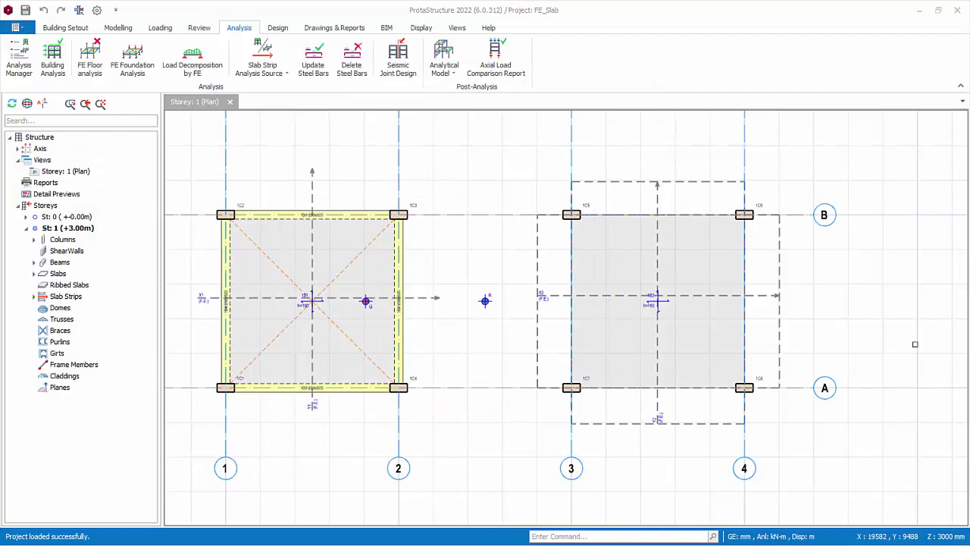
Open the Building Analysis Model and examine the displaced shape of both slabs under the dead load case
{"action": "left_click", "coordinate": [453, 72]}
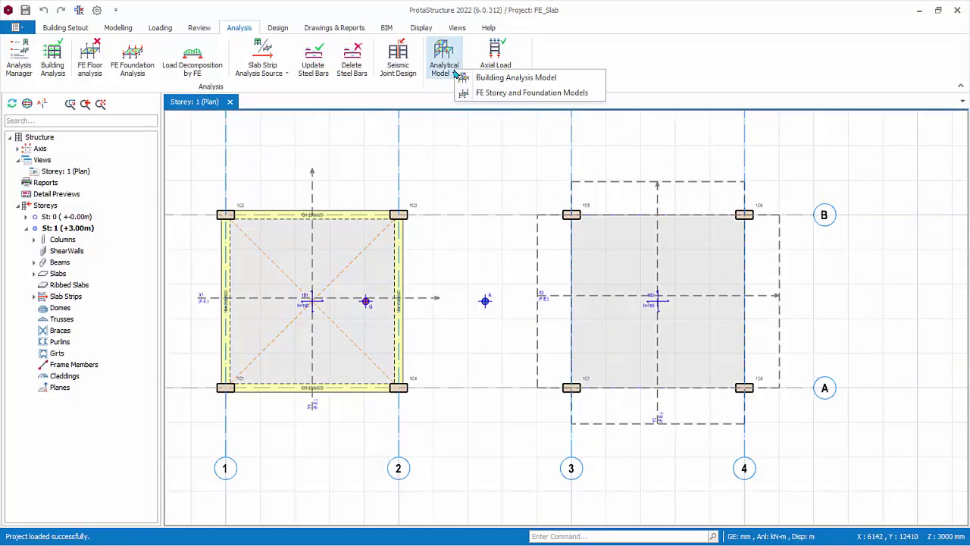
{"action": "left_click", "coordinate": [493, 78]}
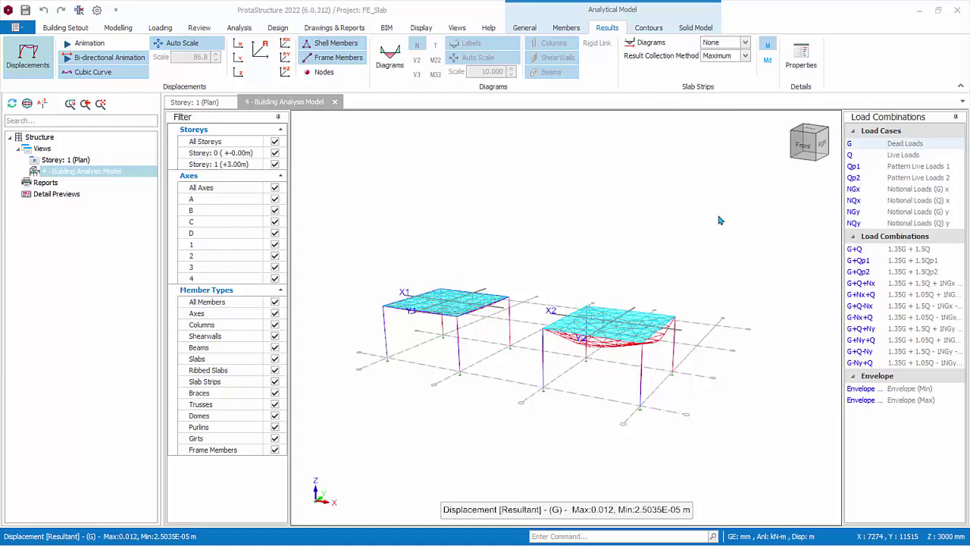
{"action": "scroll", "coordinate": [649, 237], "scroll_direction": "up", "scroll_amount": 5}
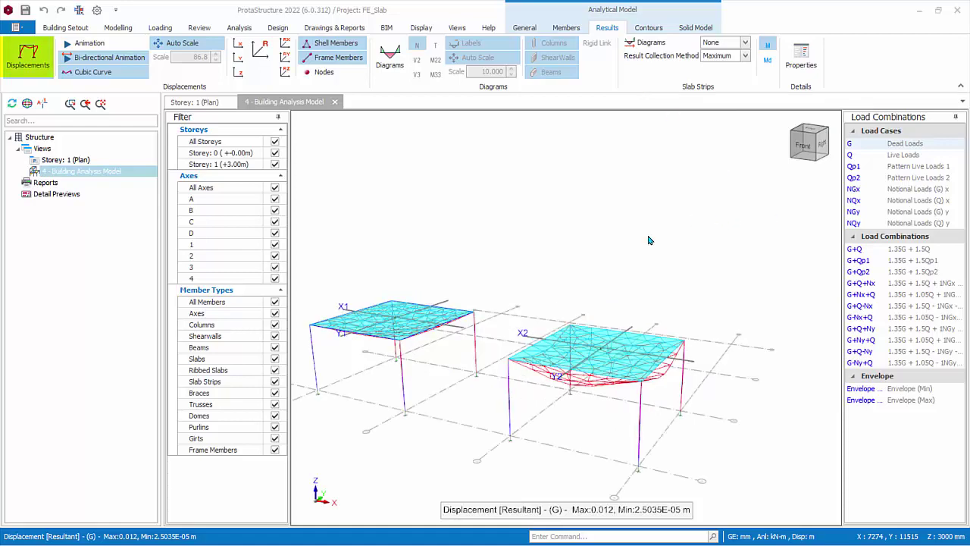
{"action": "middle_click_drag", "start_coordinate": [667, 254], "coordinate": [714, 243]}
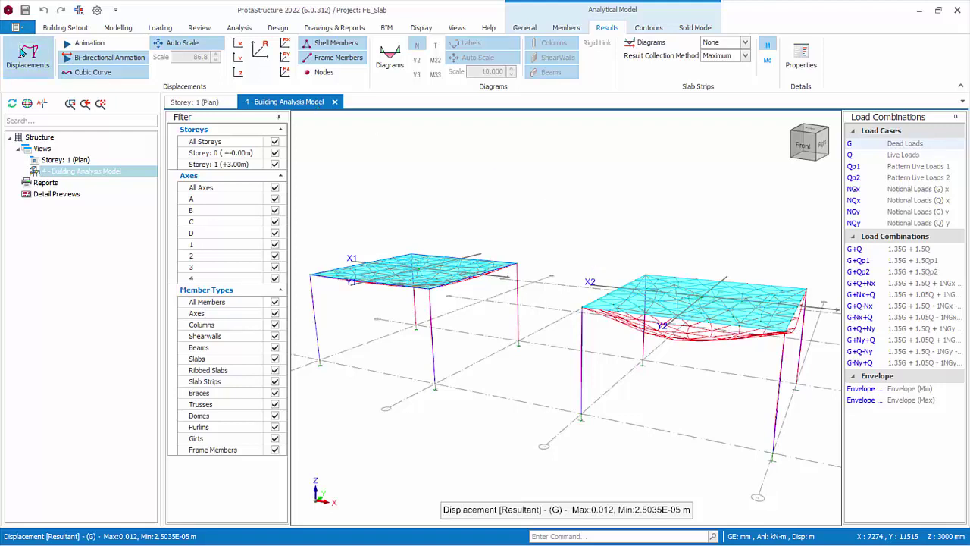
Hide the displacements and examine the shell mesh of the beam-supported slab in the analytical model
{"action": "left_click", "coordinate": [28, 57]}
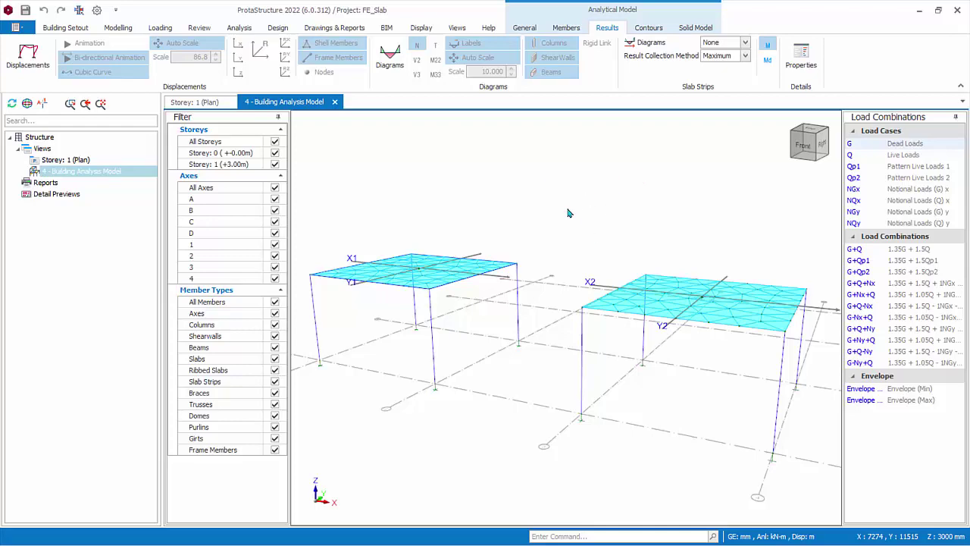
{"action": "middle_click_drag", "start_coordinate": [559, 260], "coordinate": [595, 257]}
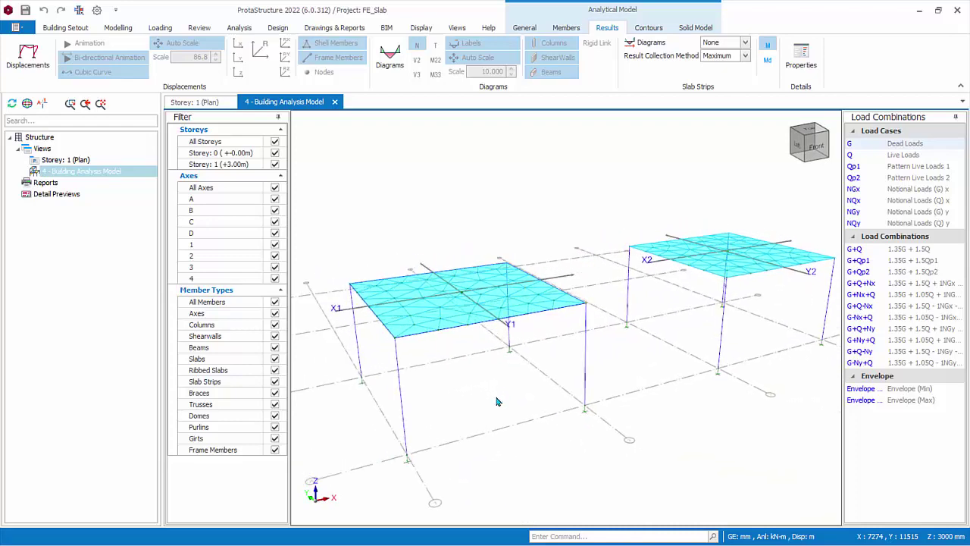
{"action": "middle_click_drag", "start_coordinate": [498, 402], "coordinate": [500, 409]}
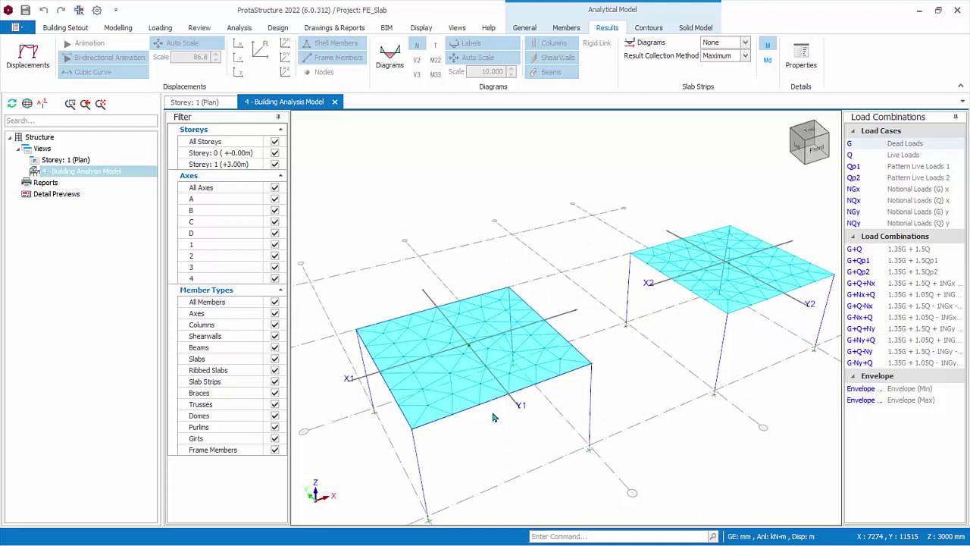
{"action": "mouse_move", "coordinate": [465, 415]}
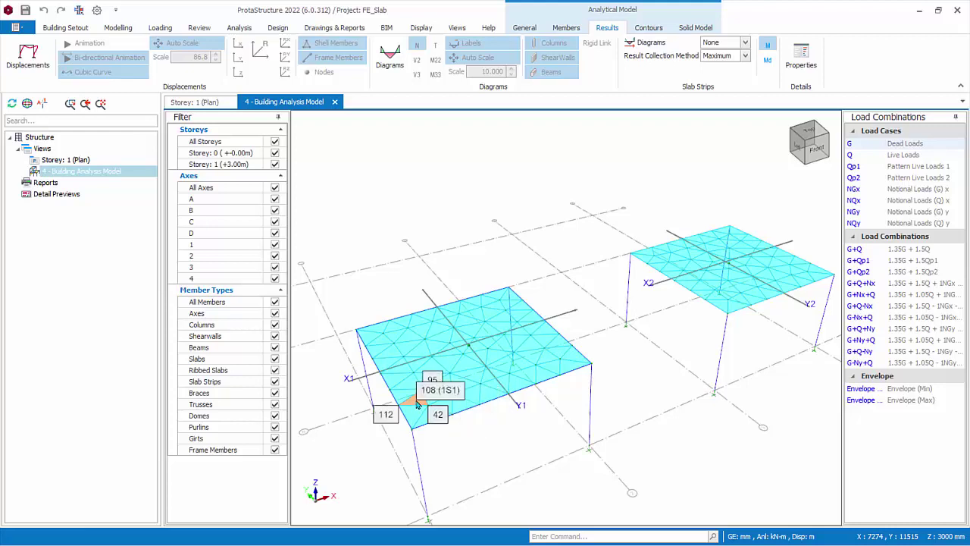
Display the frame loads with their labels on the analytical model and inspect them for the dead load case G
{"action": "left_click", "coordinate": [568, 29]}
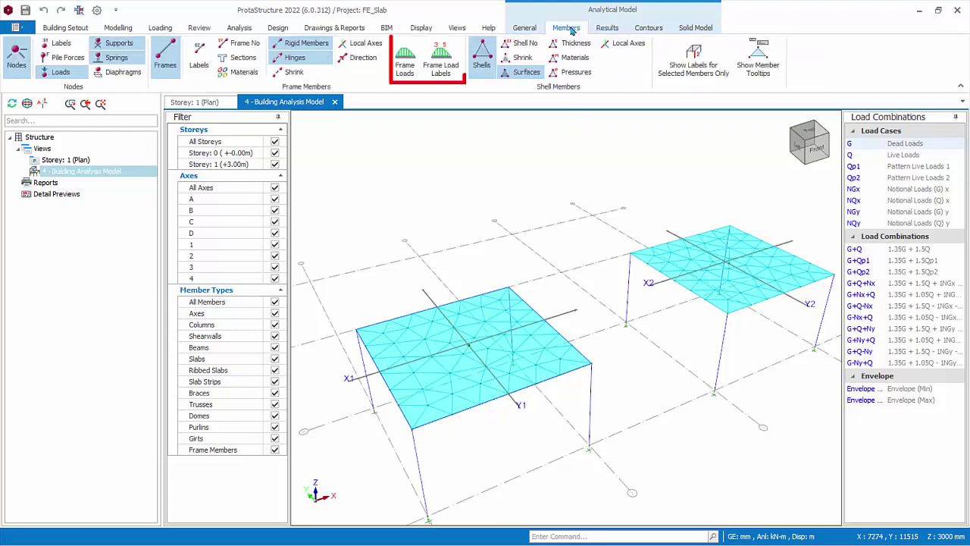
{"action": "left_click", "coordinate": [403, 68]}
{"action": "left_click", "coordinate": [438, 67]}
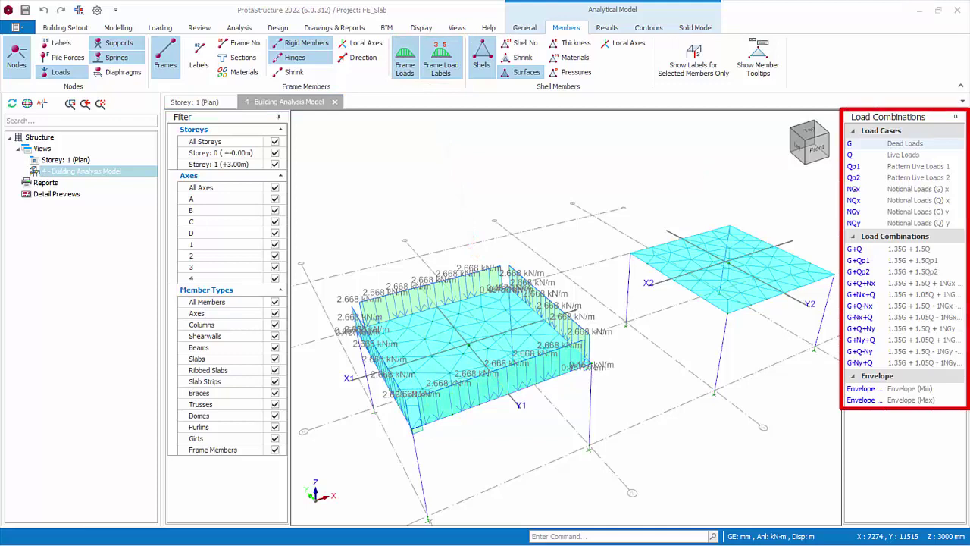
{"action": "left_click", "coordinate": [919, 149]}
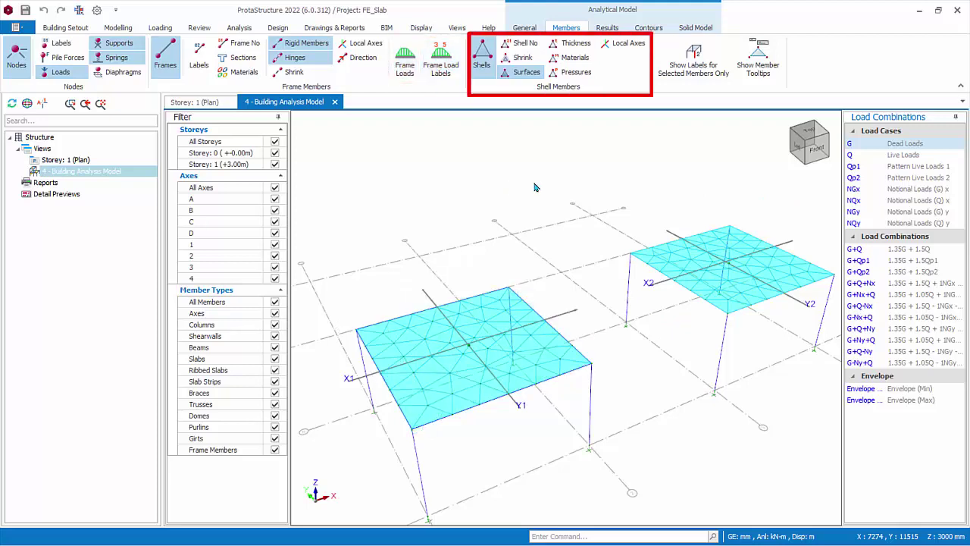
Label the slab's shell elements with their thickness, and replace those labels with the shell pressures for inspection
{"action": "left_click", "coordinate": [573, 44]}
{"action": "scroll", "coordinate": [484, 333], "scroll_direction": "up", "scroll_amount": 5}
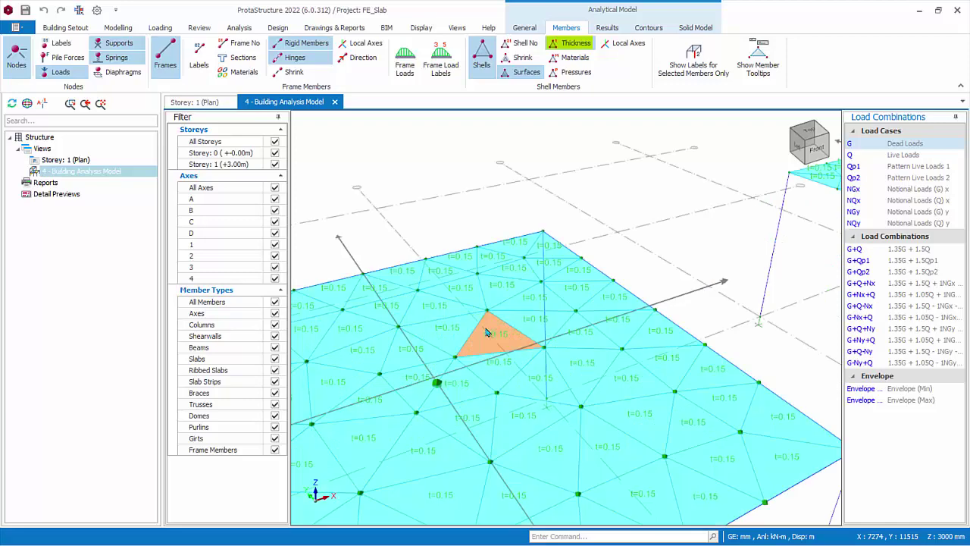
{"action": "left_click", "coordinate": [573, 45]}
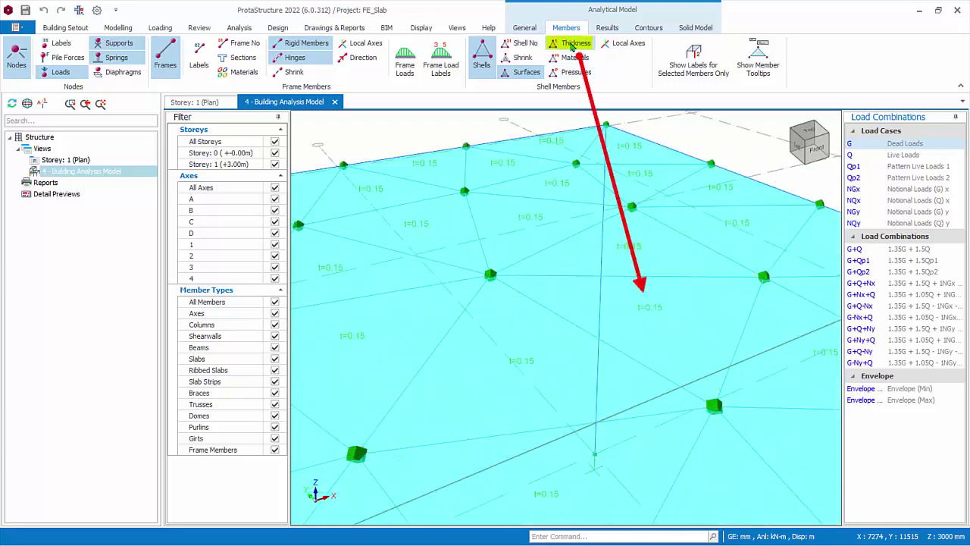
{"action": "left_click", "coordinate": [573, 72]}
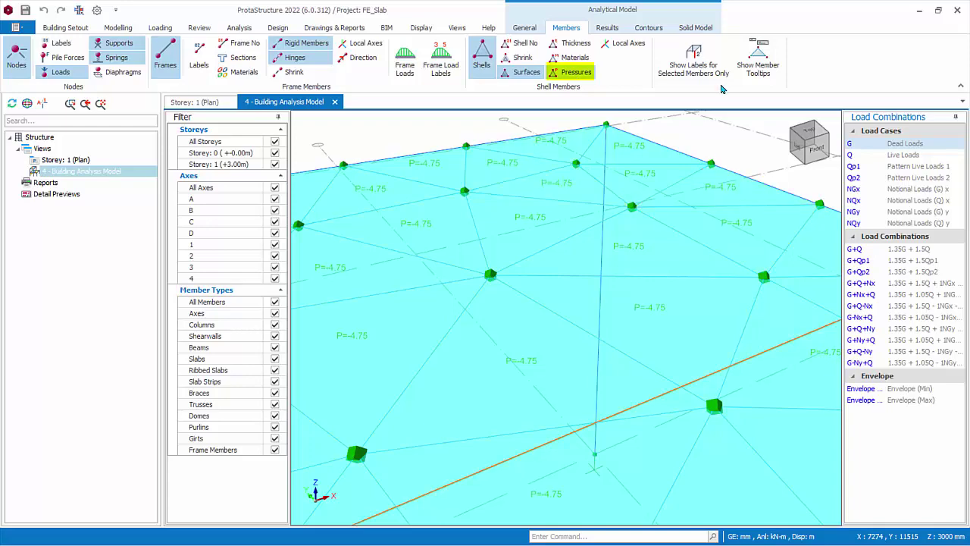
{"action": "scroll", "coordinate": [703, 135], "scroll_direction": "down", "scroll_amount": 2}
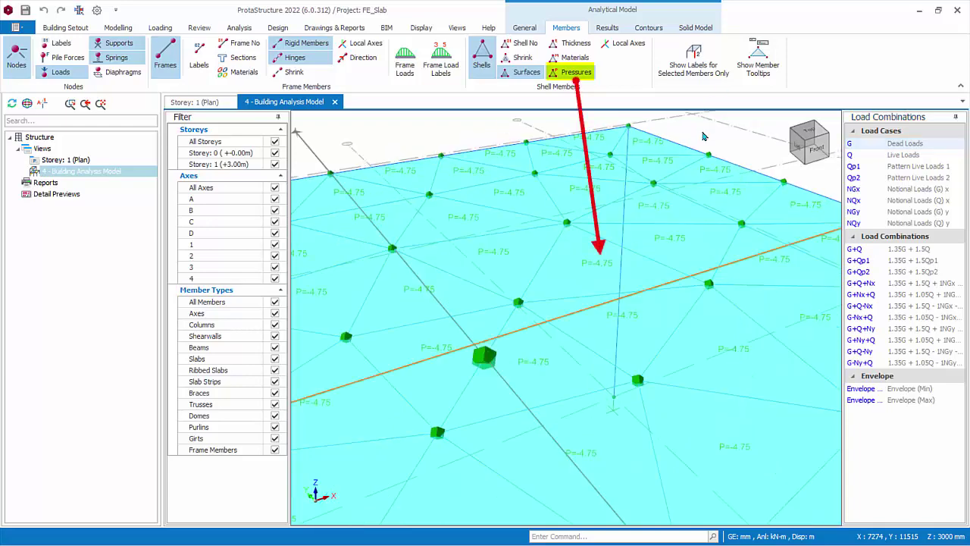
Inspect the shell pressures for the dead load case and the live load case Q, and hide the pressure labels
{"action": "middle_click_drag", "start_coordinate": [703, 136], "coordinate": [654, 163]}
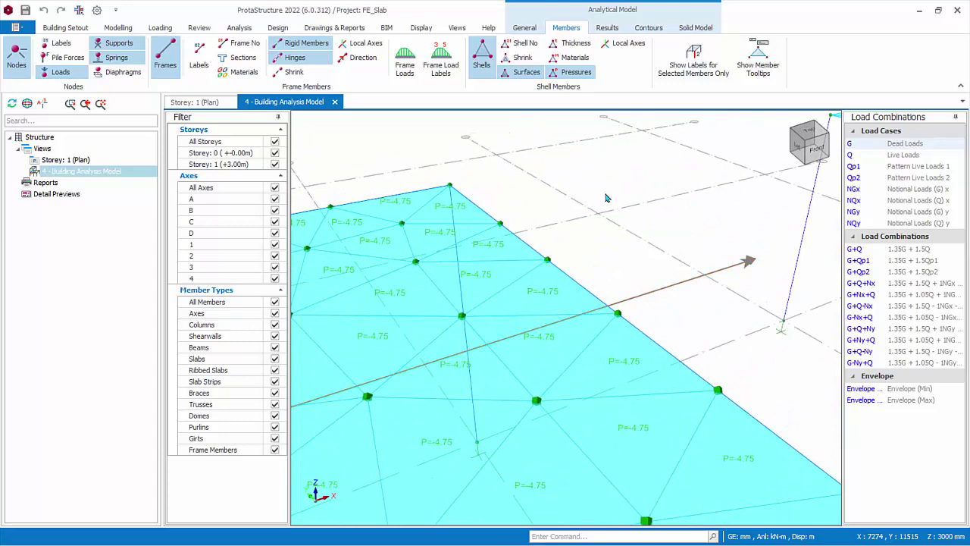
{"action": "scroll", "coordinate": [603, 198], "scroll_direction": "down", "scroll_amount": 2}
{"action": "scroll", "coordinate": [604, 198], "scroll_direction": "down", "scroll_amount": 3}
{"action": "middle_click_drag", "start_coordinate": [606, 199], "coordinate": [561, 200]}
{"action": "scroll", "coordinate": [588, 217], "scroll_direction": "up", "scroll_amount": 3}
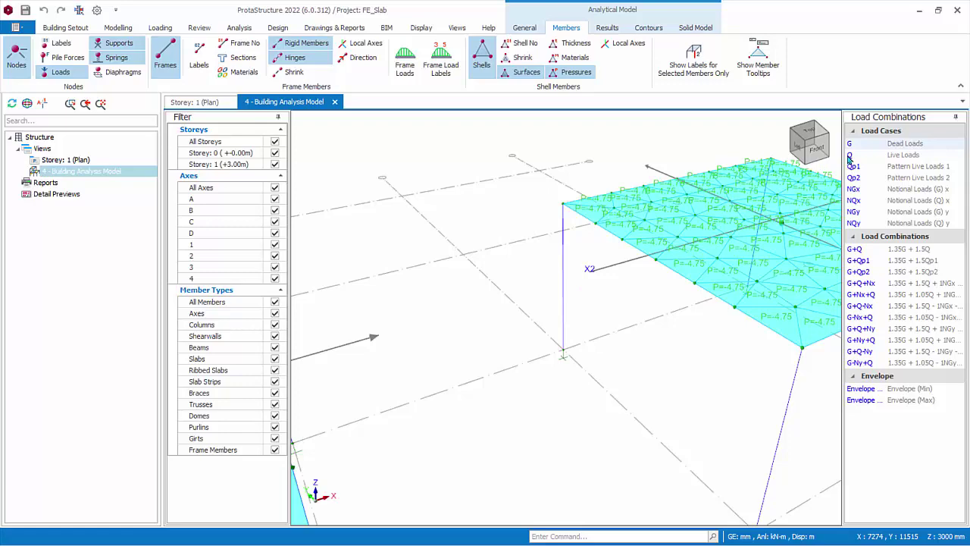
{"action": "left_click", "coordinate": [850, 155]}
{"action": "middle_click_drag", "start_coordinate": [537, 305], "coordinate": [644, 272]}
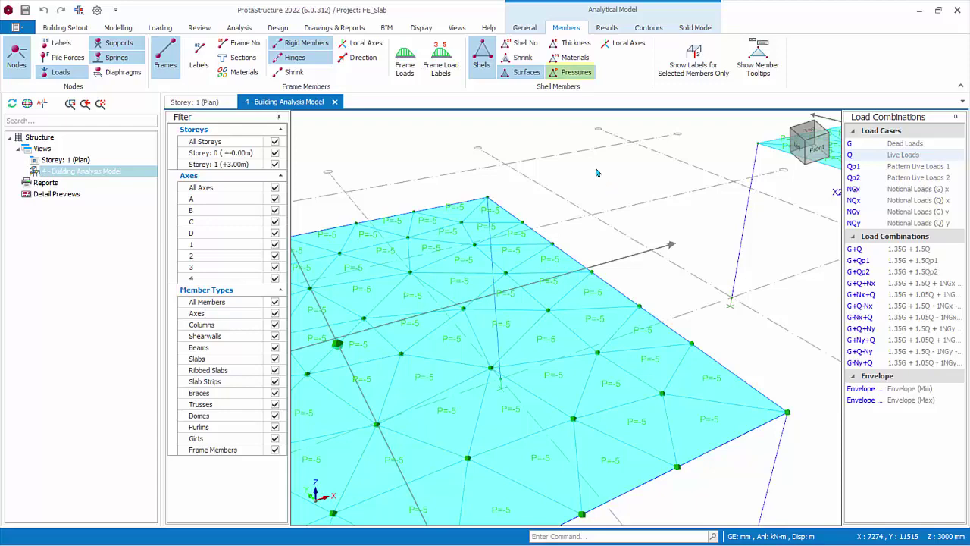
{"action": "left_click", "coordinate": [575, 76]}
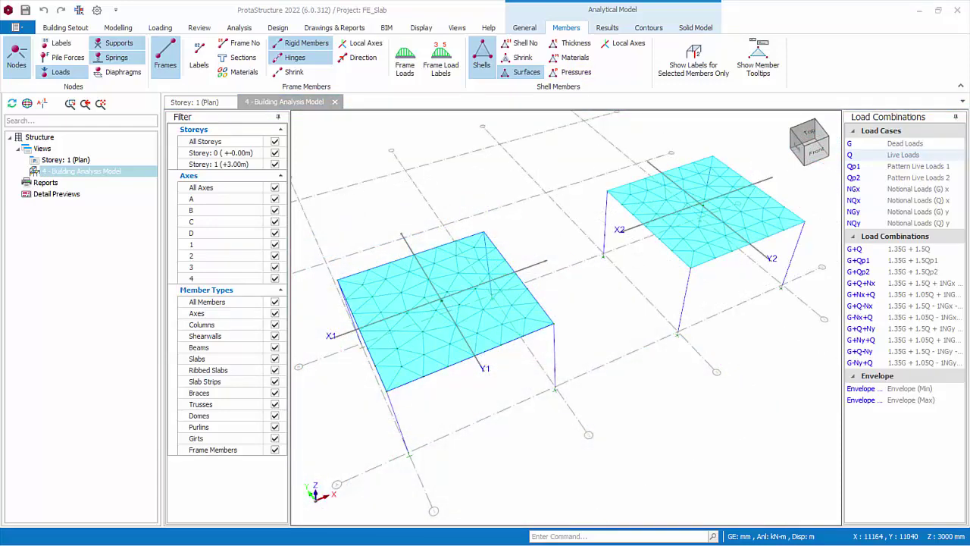
Show the displaced shape of both slabs under the dead load case G and stop the displacement animation
{"action": "left_click", "coordinate": [617, 28]}
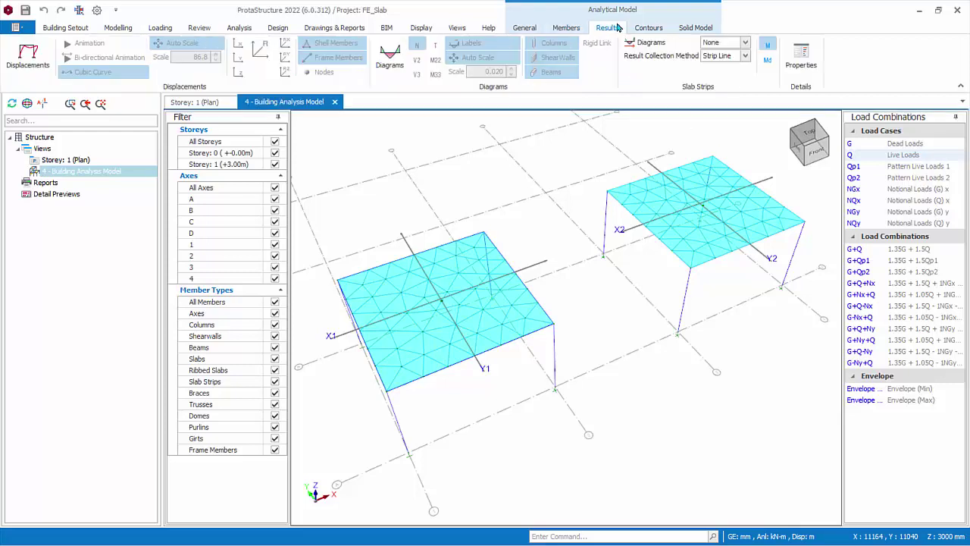
{"action": "left_click", "coordinate": [858, 145]}
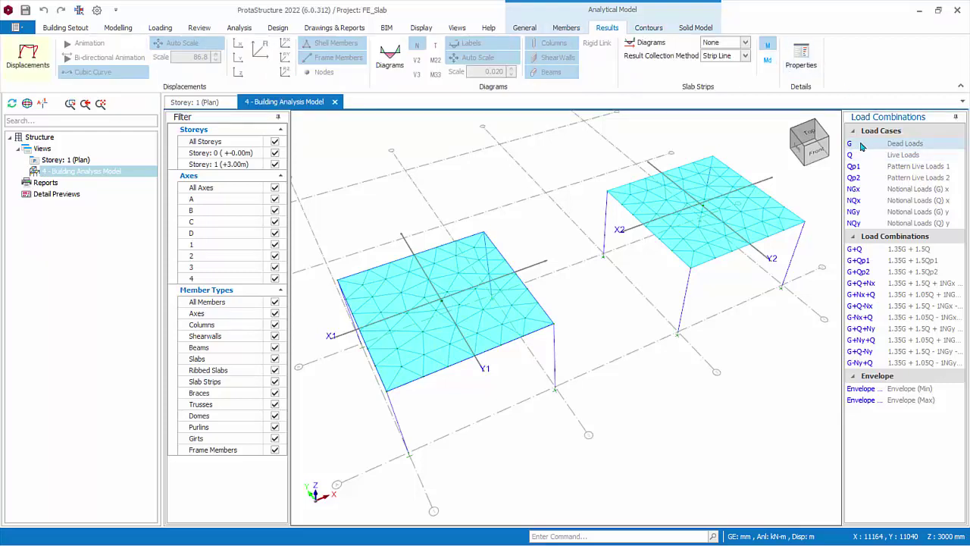
{"action": "left_click", "coordinate": [39, 58]}
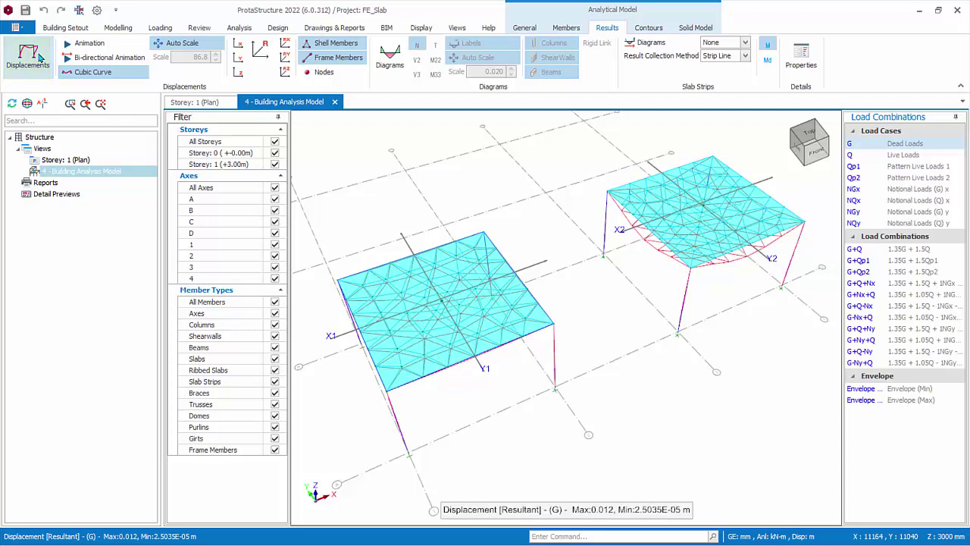
{"action": "scroll", "coordinate": [616, 297], "scroll_direction": "up", "scroll_amount": 4}
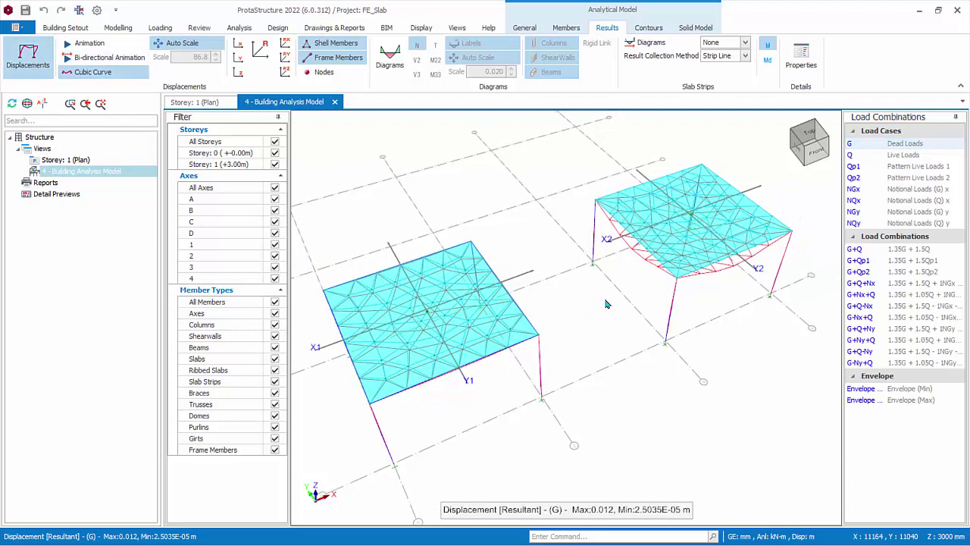
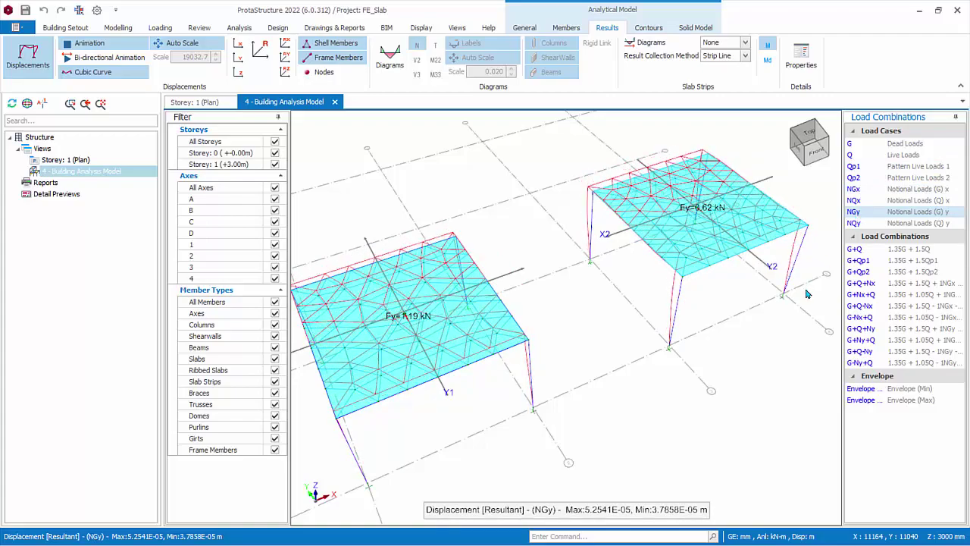
{"action": "left_click", "coordinate": [854, 149]}
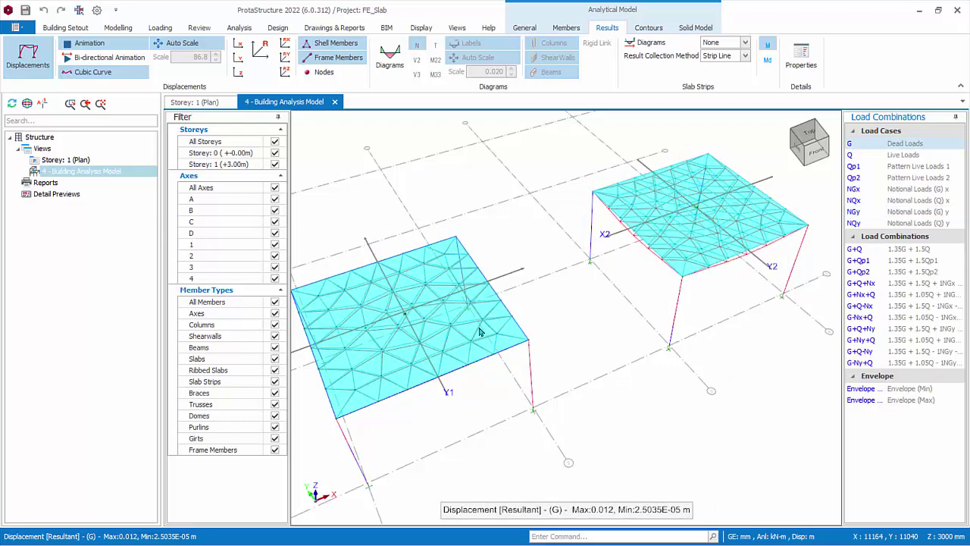
{"action": "left_click", "coordinate": [88, 43]}
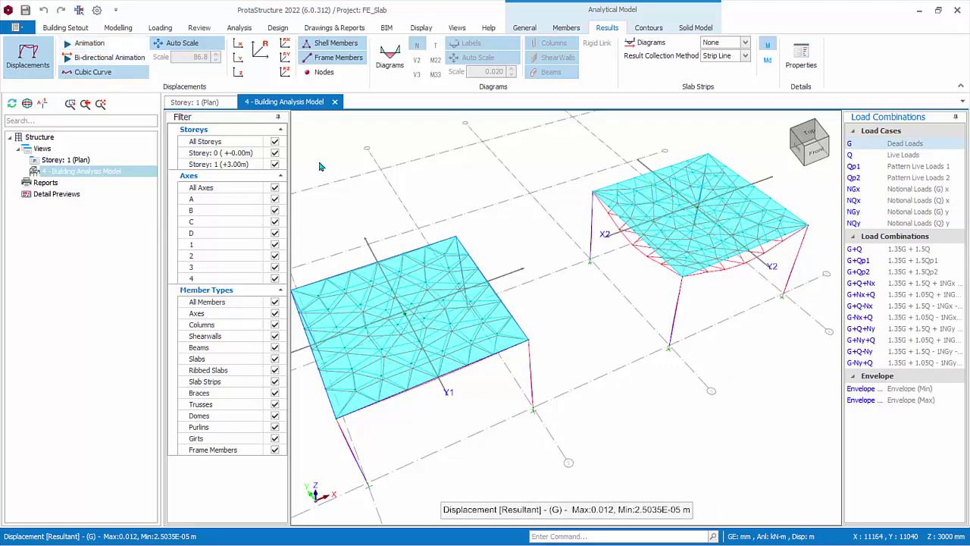
Set the analysis displacement unit to mm in the project's unit and format options
{"action": "left_click", "coordinate": [97, 11]}
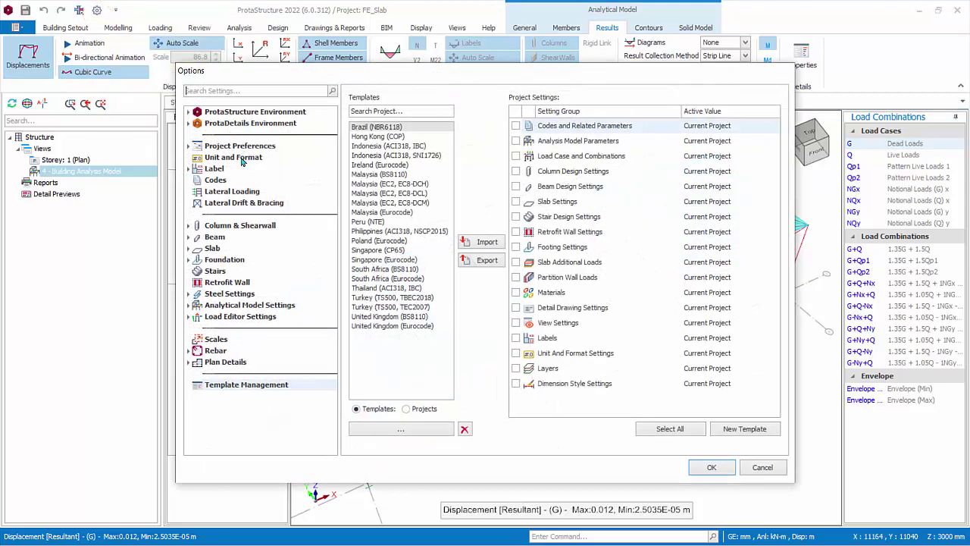
{"action": "left_click", "coordinate": [234, 158]}
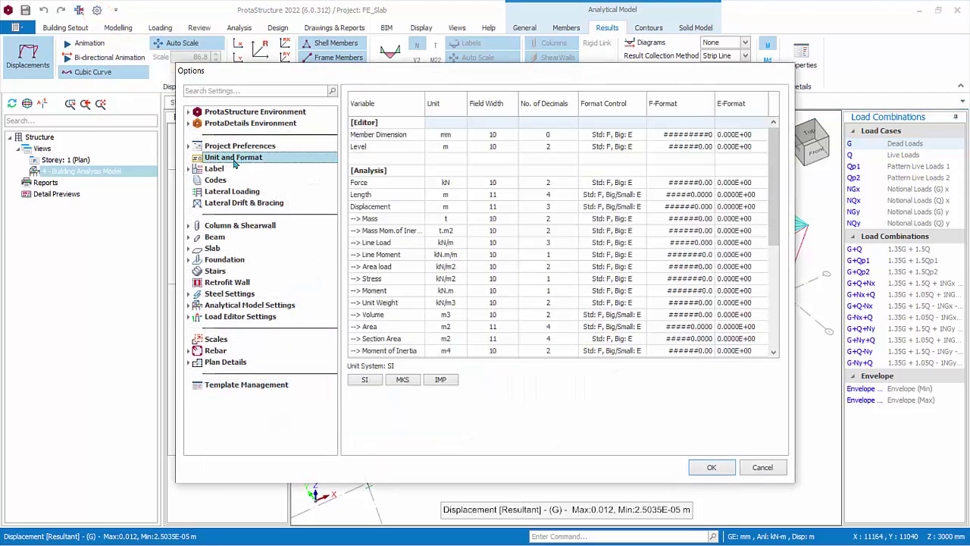
{"action": "left_click", "coordinate": [459, 206]}
{"action": "left_click", "coordinate": [433, 217]}
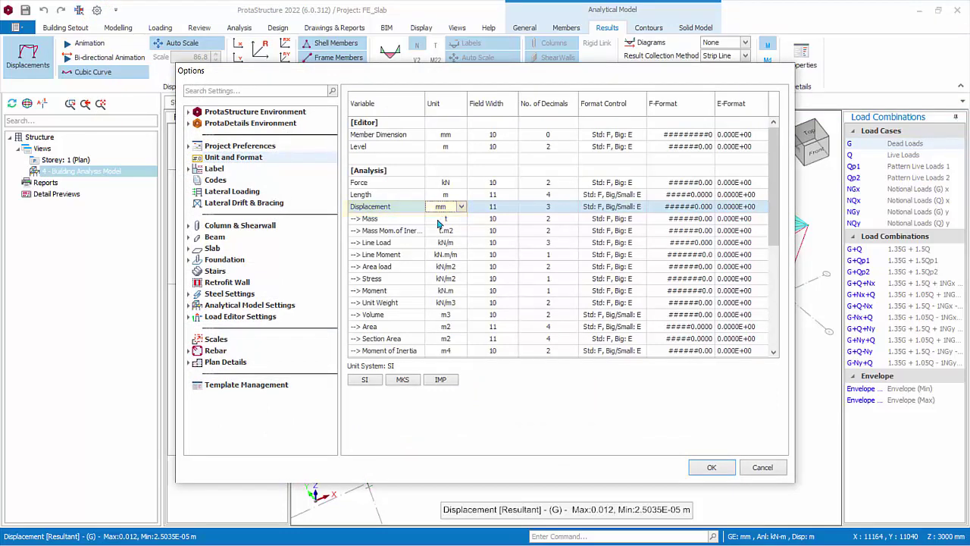
{"action": "left_click", "coordinate": [711, 467]}
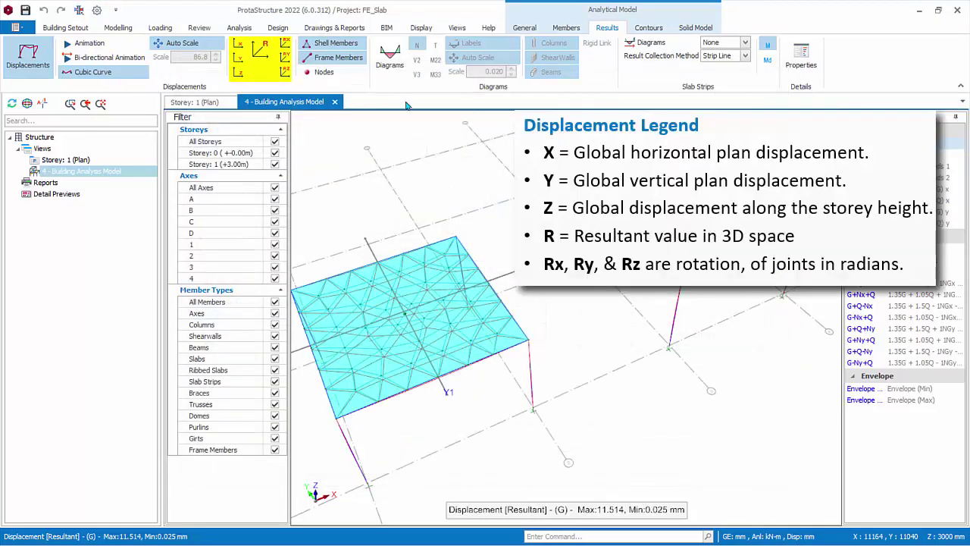
Label the nodes with their resultant displacements (R), inspect the middle of the flat slab, and hide the displacements
{"action": "left_click", "coordinate": [261, 52]}
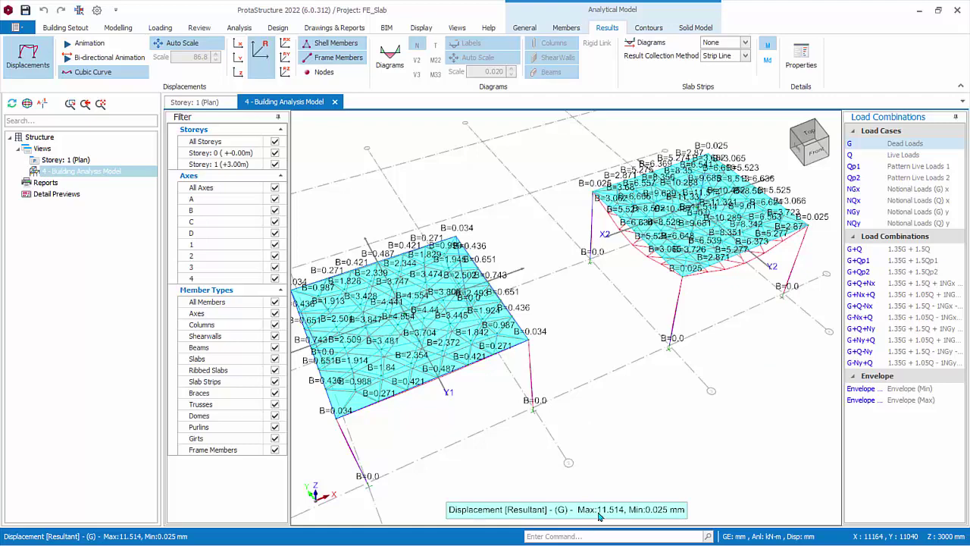
{"action": "scroll", "coordinate": [591, 312], "scroll_direction": "up", "scroll_amount": 5}
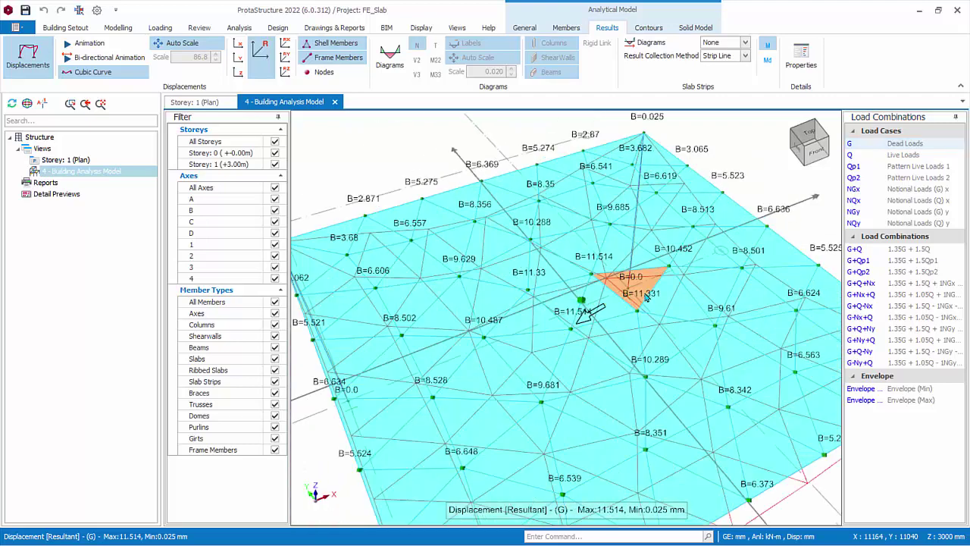
{"action": "scroll", "coordinate": [649, 295], "scroll_direction": "up", "scroll_amount": 2}
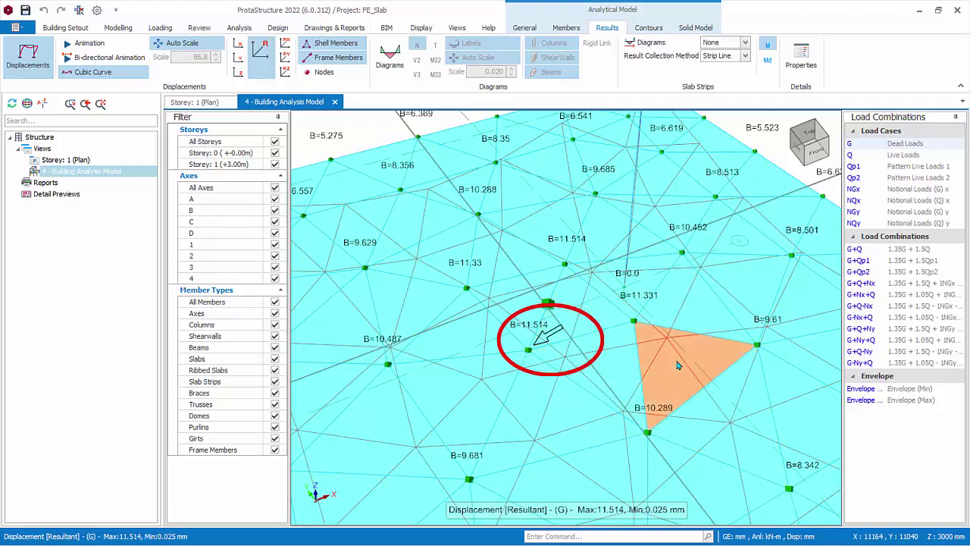
{"action": "scroll", "coordinate": [682, 356], "scroll_direction": "down", "scroll_amount": 8}
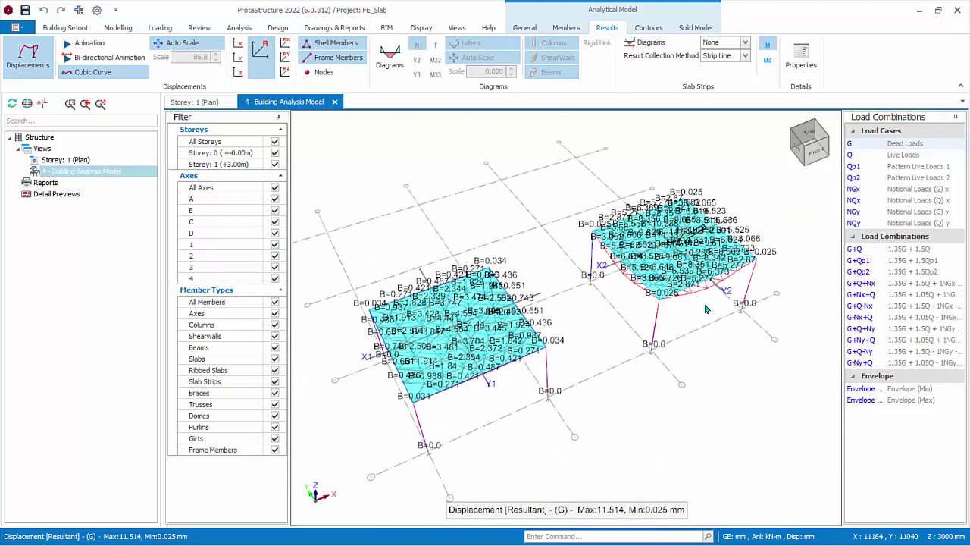
{"action": "left_click", "coordinate": [28, 68]}
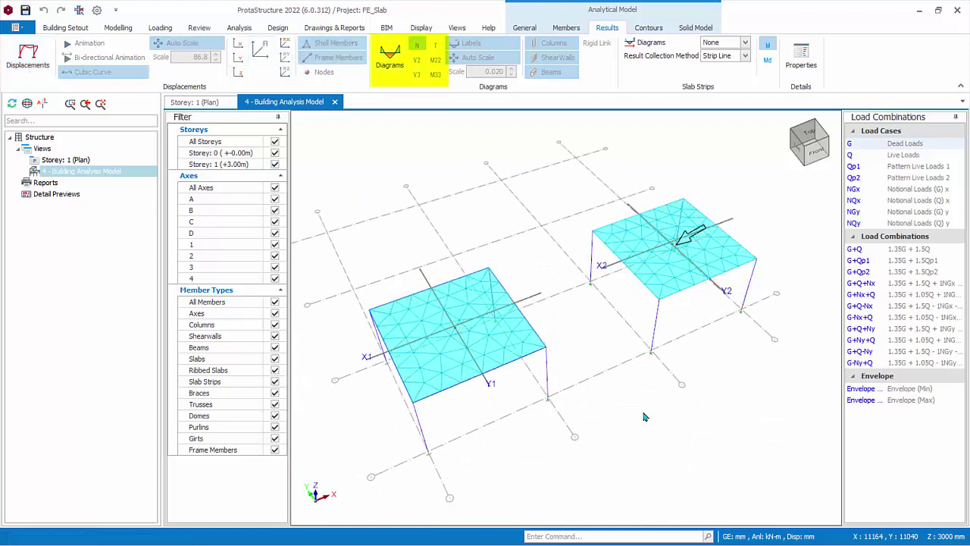
Display the slab strip moment diagram for strip 1-X1 on the beam-supported slab and examine it along the strip
{"action": "scroll", "coordinate": [655, 416], "scroll_direction": "up", "scroll_amount": 1}
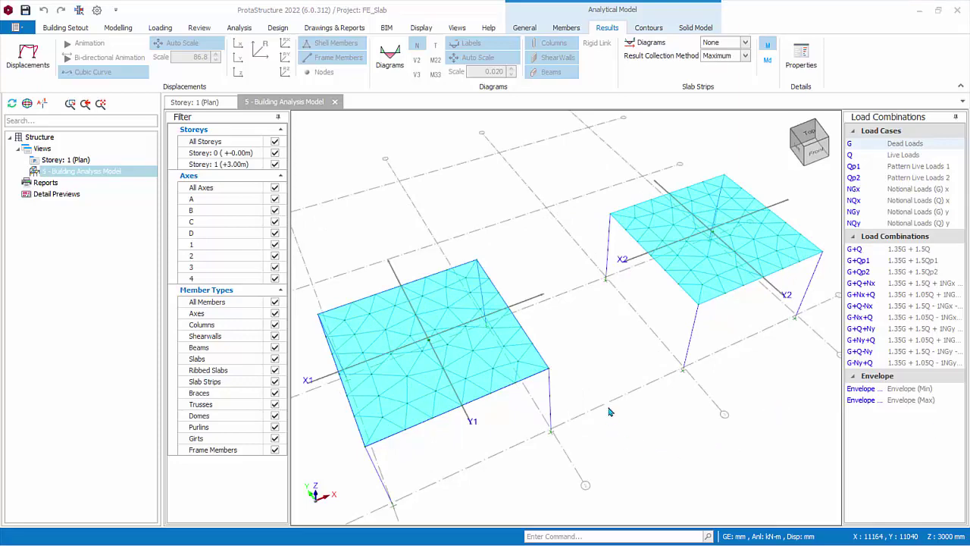
{"action": "middle_click_drag", "start_coordinate": [609, 408], "coordinate": [711, 375]}
{"action": "scroll", "coordinate": [667, 303], "scroll_direction": "up", "scroll_amount": 5}
{"action": "scroll", "coordinate": [670, 309], "scroll_direction": "down", "scroll_amount": 3}
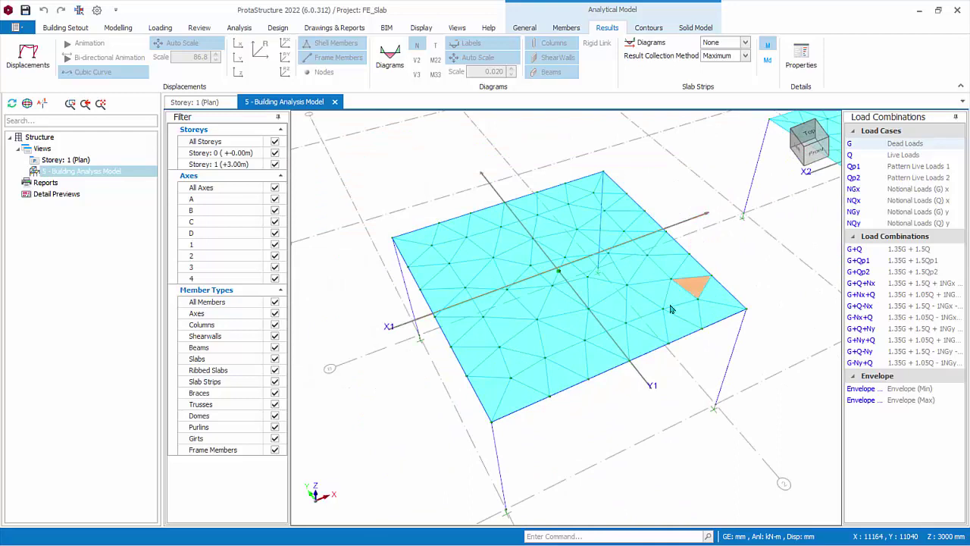
{"action": "left_click", "coordinate": [747, 43]}
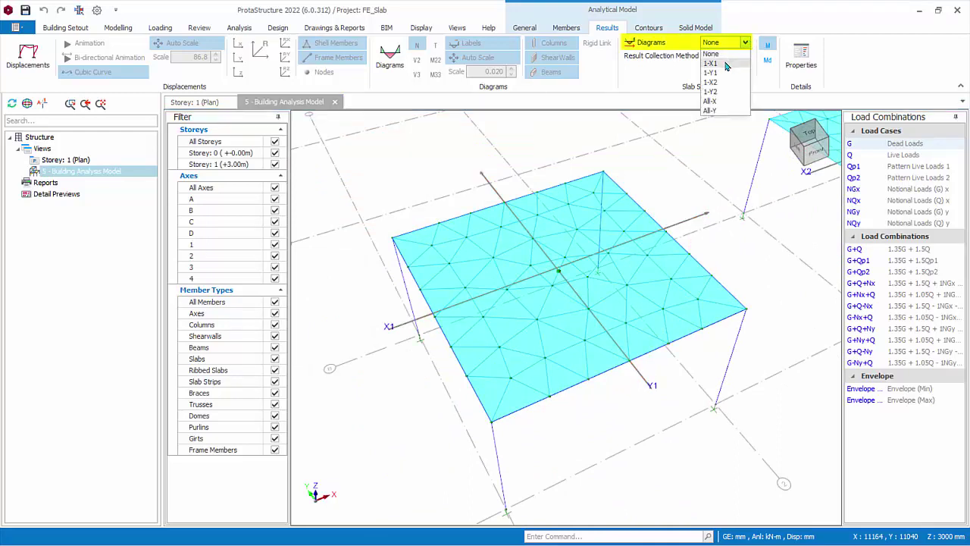
{"action": "left_click", "coordinate": [725, 64]}
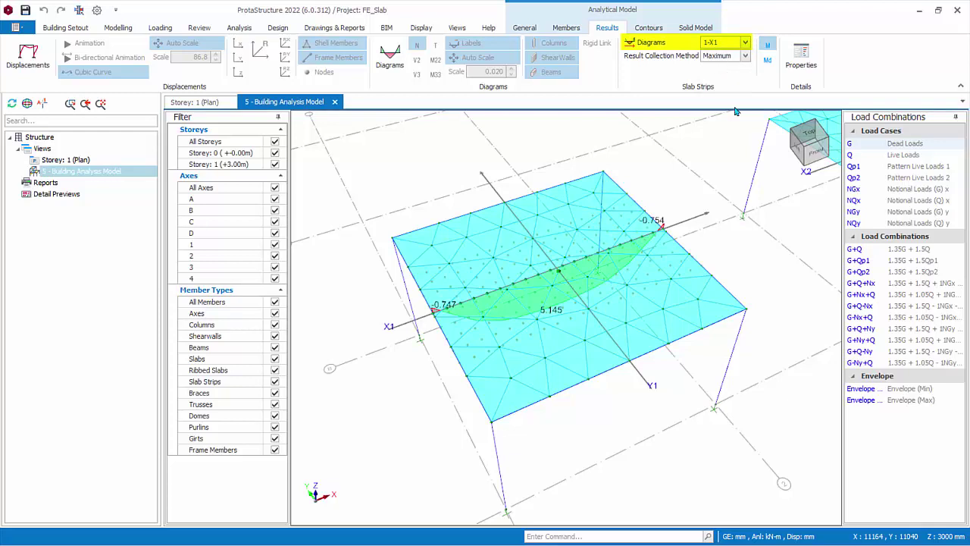
{"action": "left_click", "coordinate": [701, 220]}
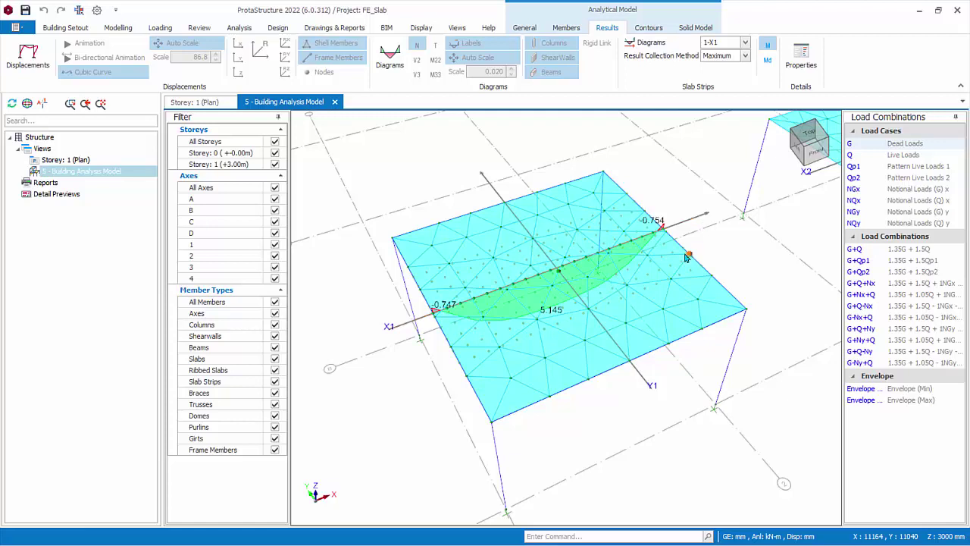
{"action": "mouse_move", "coordinate": [670, 271]}
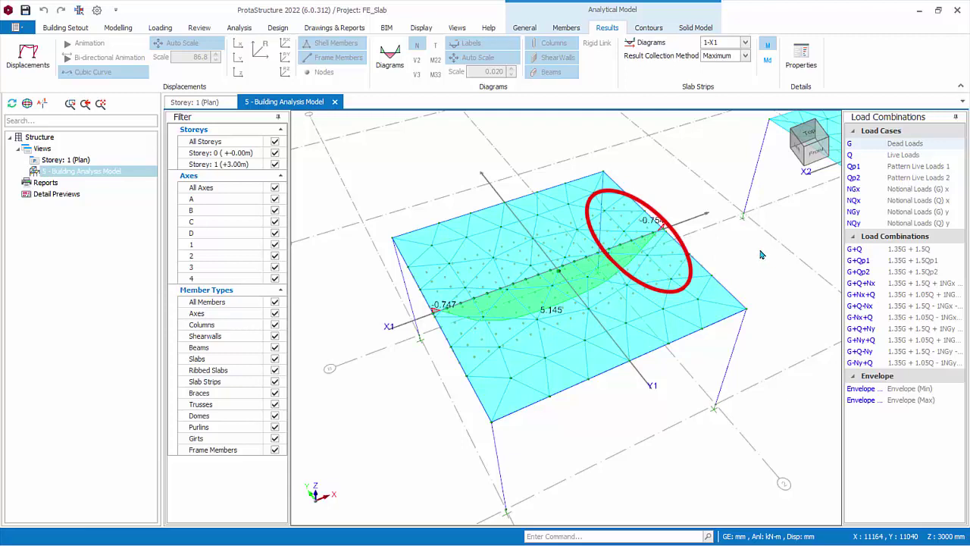
Compare the 1-X1 strip diagram using the Maximum and Strip Line result collection methods, ending on Strip Line
{"action": "left_click", "coordinate": [747, 59]}
{"action": "left_click", "coordinate": [727, 78]}
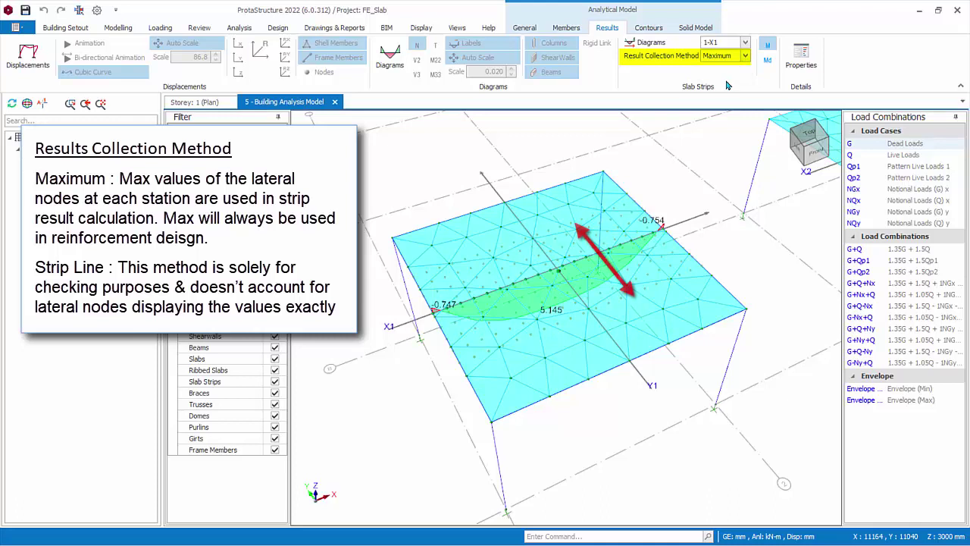
{"action": "left_click", "coordinate": [745, 56]}
{"action": "left_click", "coordinate": [729, 68]}
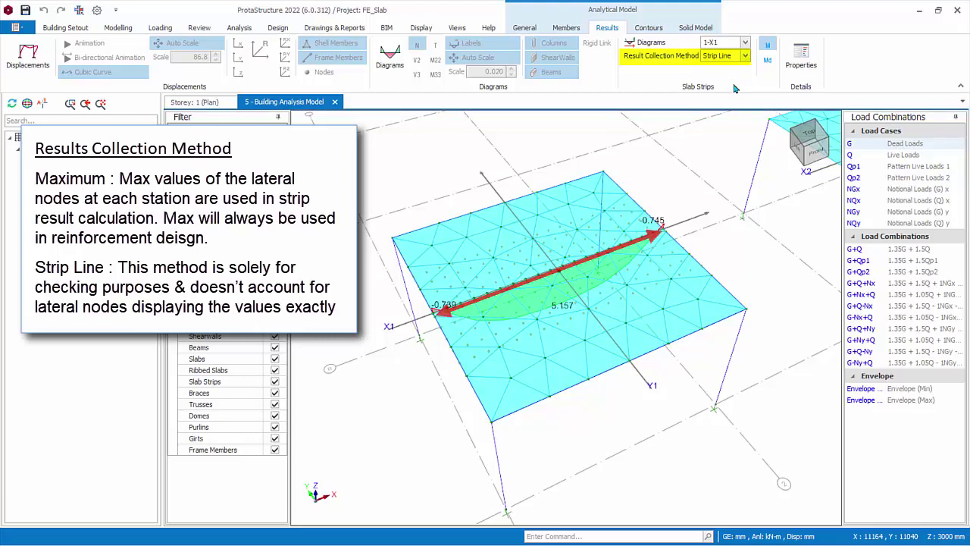
Switch the 1-X1 strip diagram from moment M to the Wood-Armer design moment Md
{"action": "left_click", "coordinate": [767, 63]}
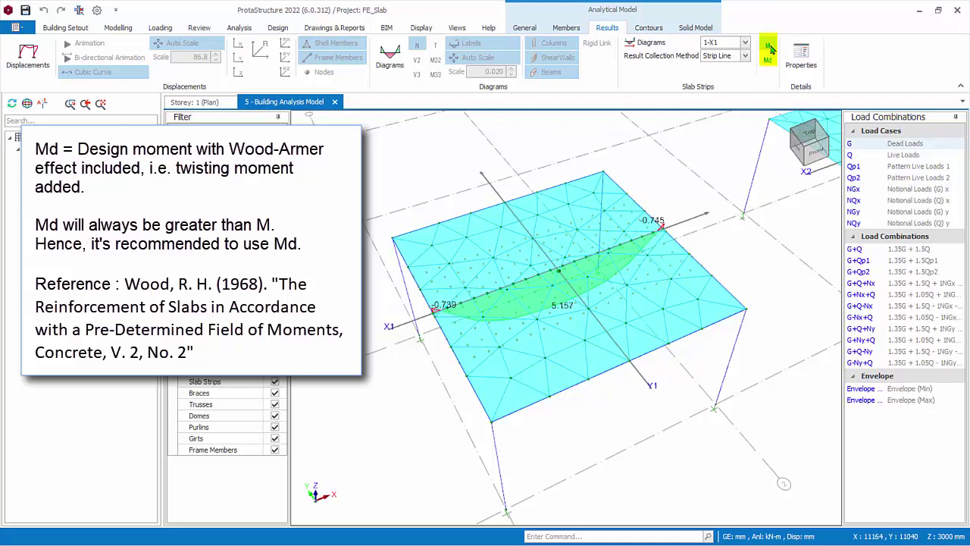
{"action": "left_click", "coordinate": [769, 66]}
{"action": "left_click", "coordinate": [768, 65]}
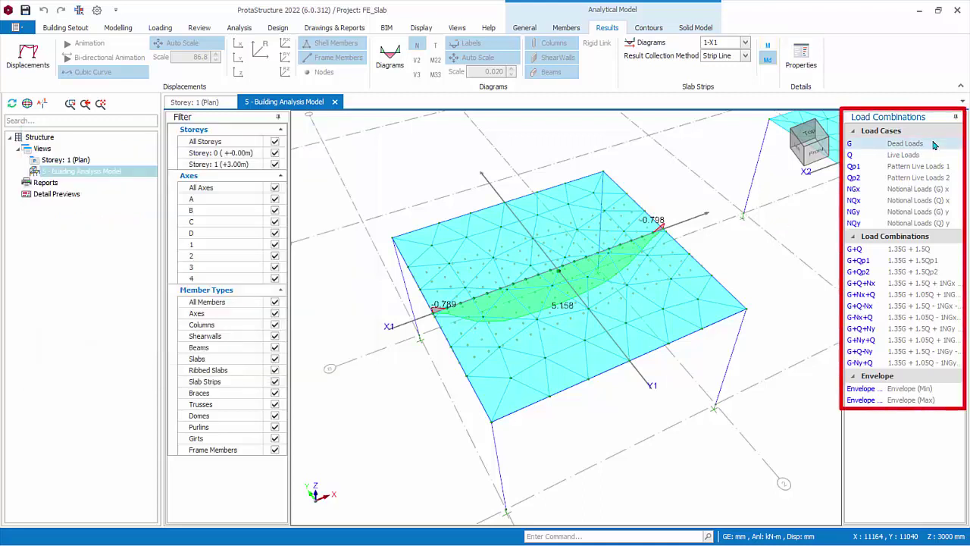
Review the 1-X1 strip's design moment diagram for several load combinations from G+Q to G+Q-Ny, and for Envelope (Min)
{"action": "left_click", "coordinate": [931, 250]}
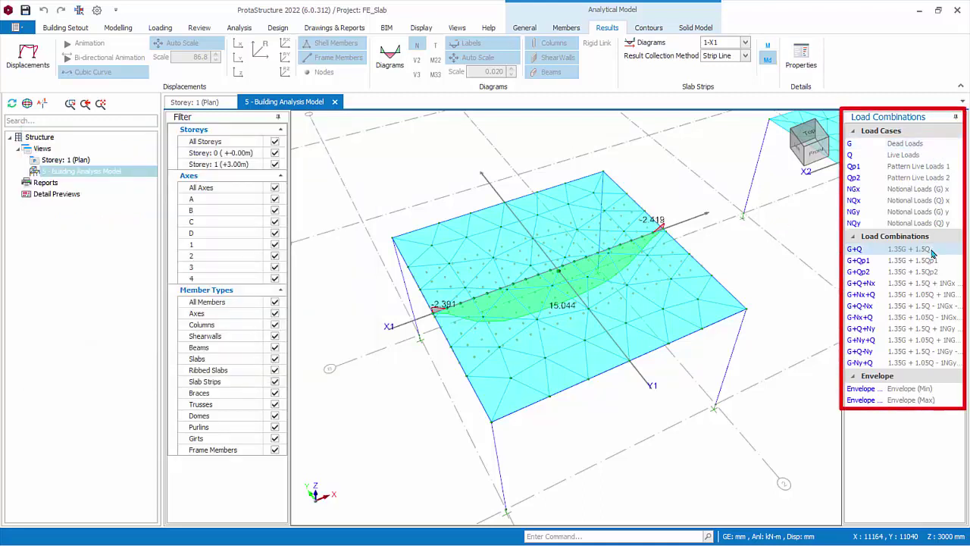
{"action": "left_click", "coordinate": [931, 262]}
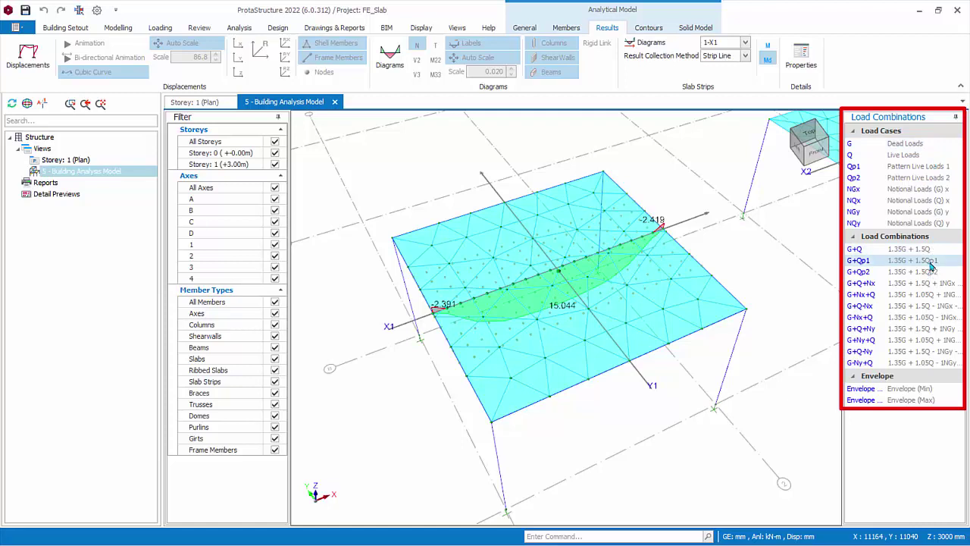
{"action": "left_click", "coordinate": [930, 284]}
{"action": "left_click", "coordinate": [930, 316]}
{"action": "left_click", "coordinate": [922, 340]}
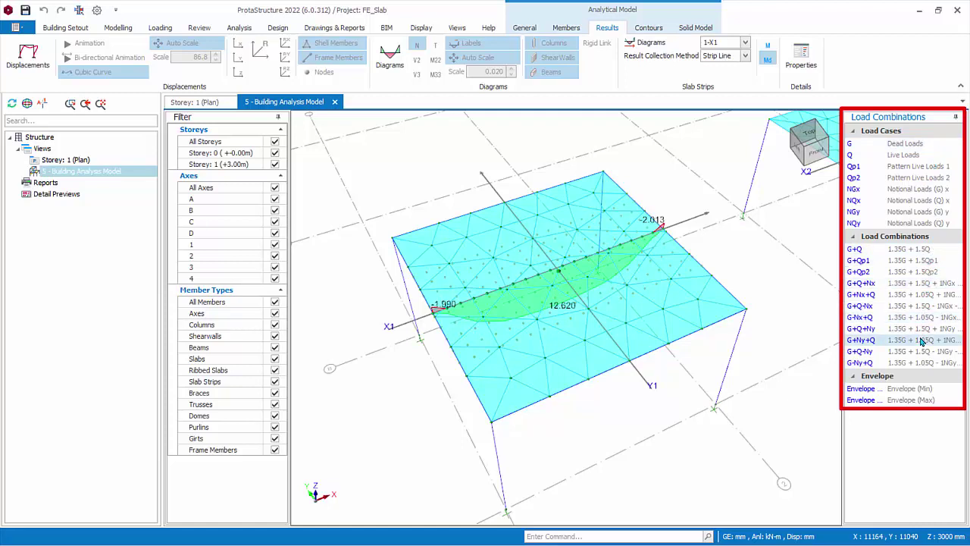
{"action": "left_click", "coordinate": [923, 352]}
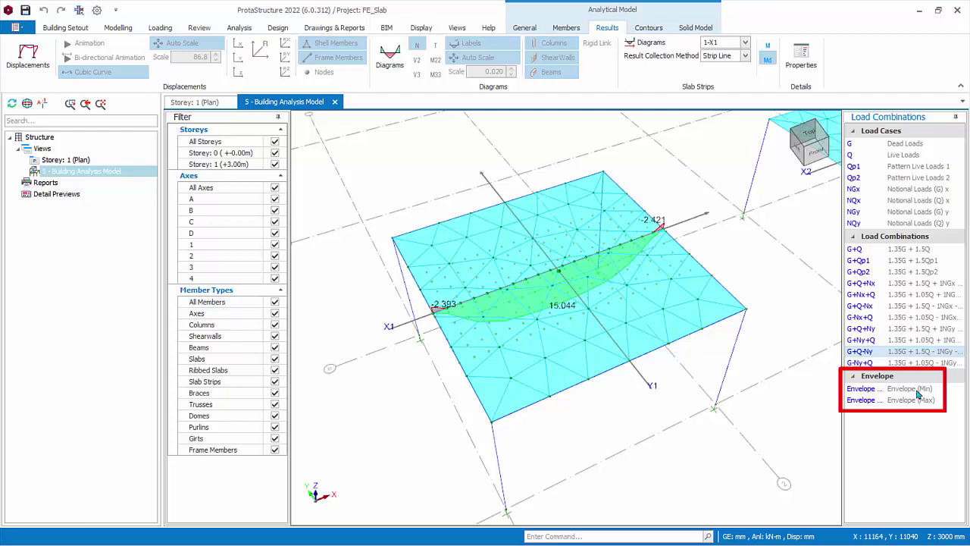
{"action": "left_click", "coordinate": [916, 391]}
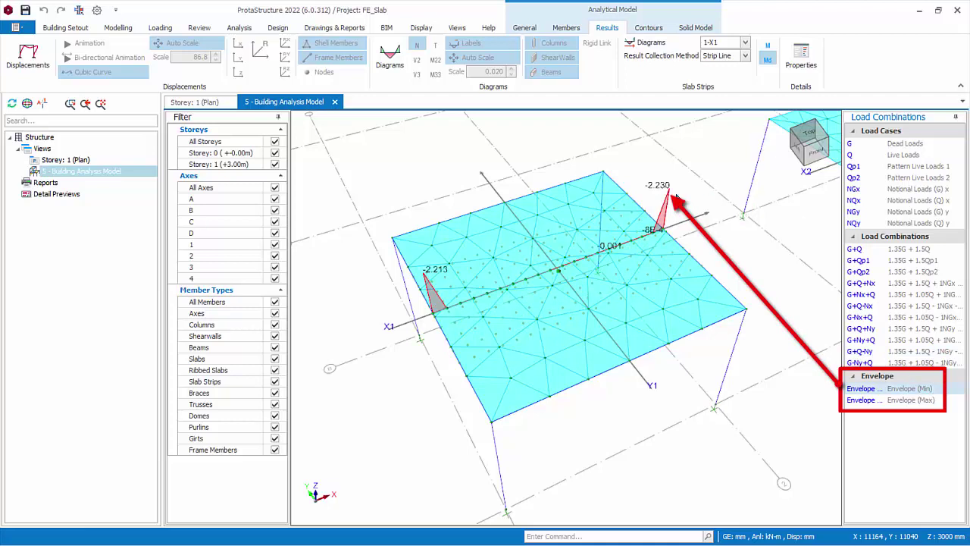
Review the Envelope (Max) design moment diagrams for the beam-supported slab's strips 1-X1 and 1-Y1
{"action": "left_click", "coordinate": [903, 400]}
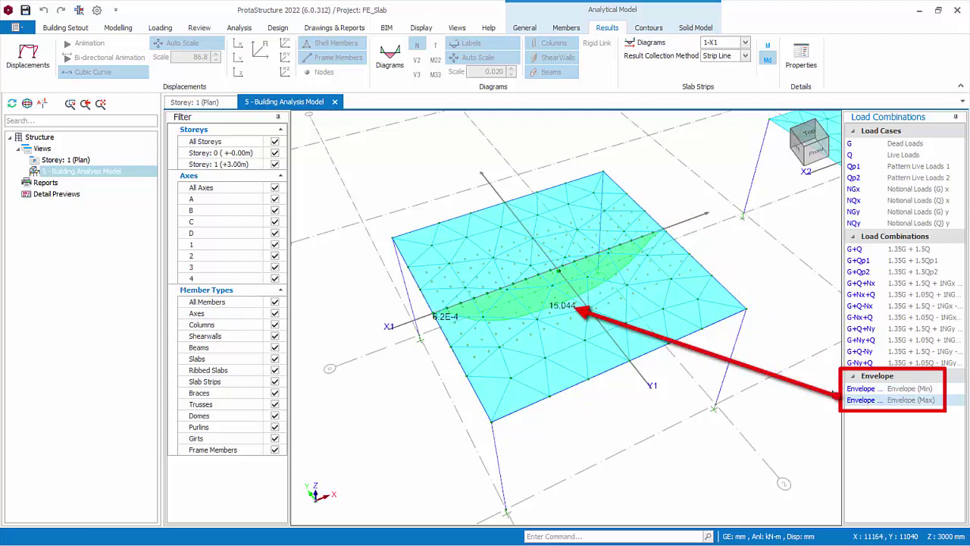
{"action": "mouse_move", "coordinate": [559, 317]}
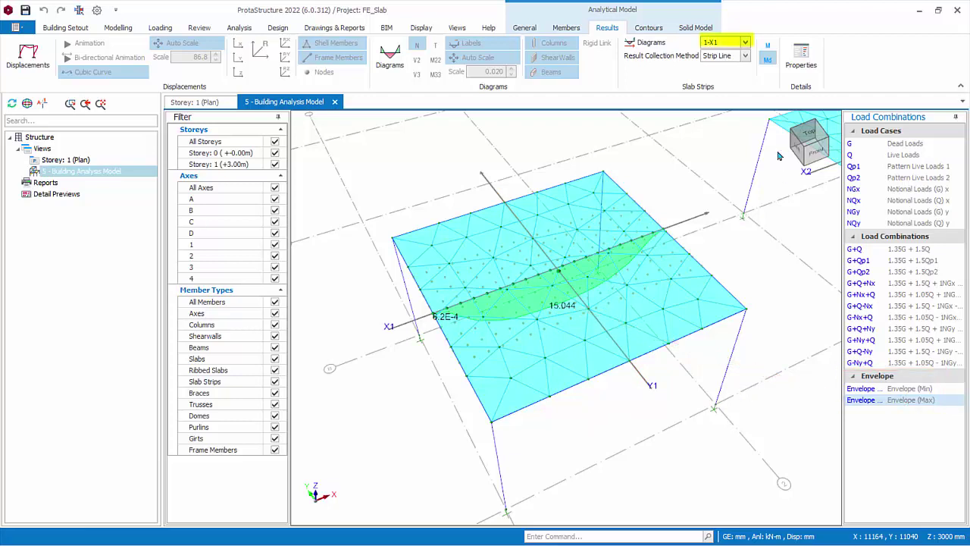
{"action": "left_click", "coordinate": [744, 42]}
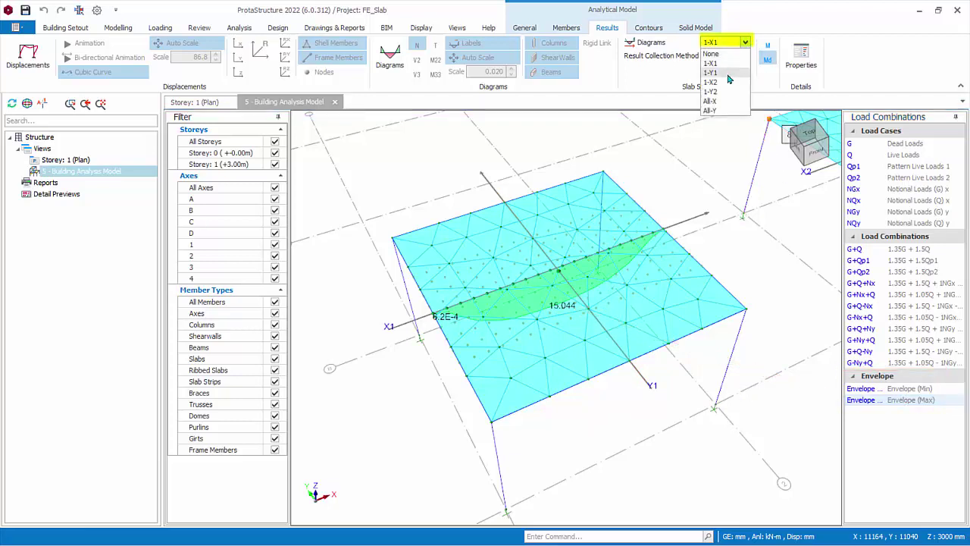
{"action": "left_click", "coordinate": [726, 72]}
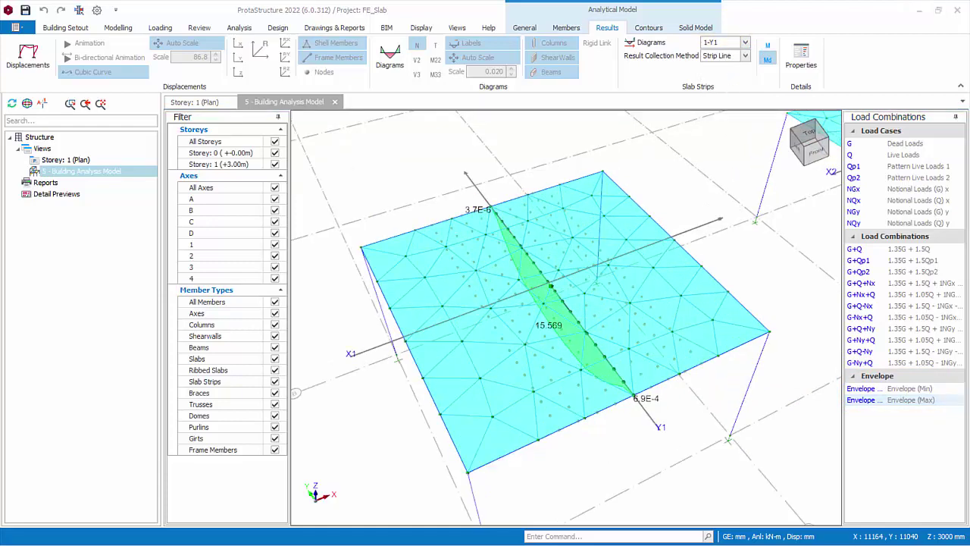
{"action": "left_click", "coordinate": [616, 351]}
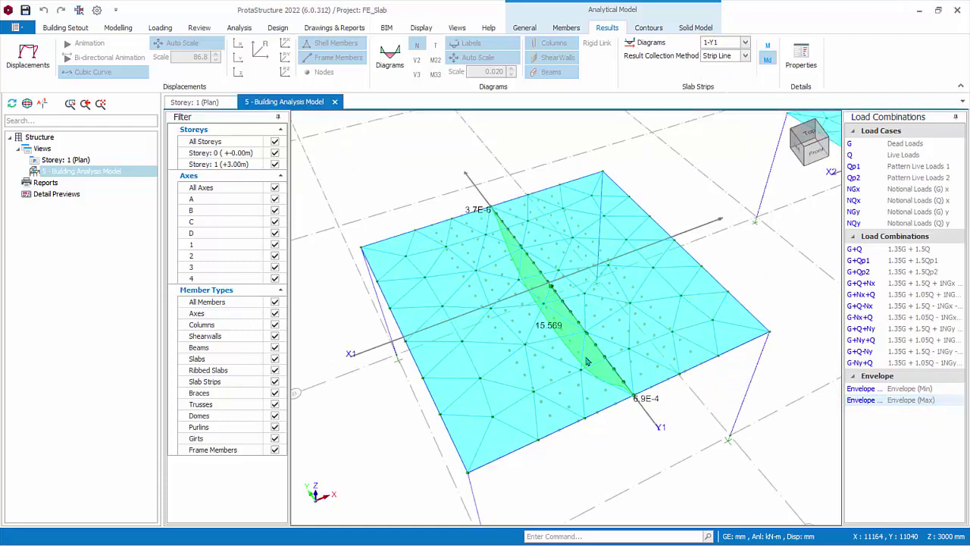
Display the flat slab's 1-X2 strip design moment diagram and switch its result collection method to Integral
{"action": "middle_click_drag", "start_coordinate": [747, 272], "coordinate": [627, 320]}
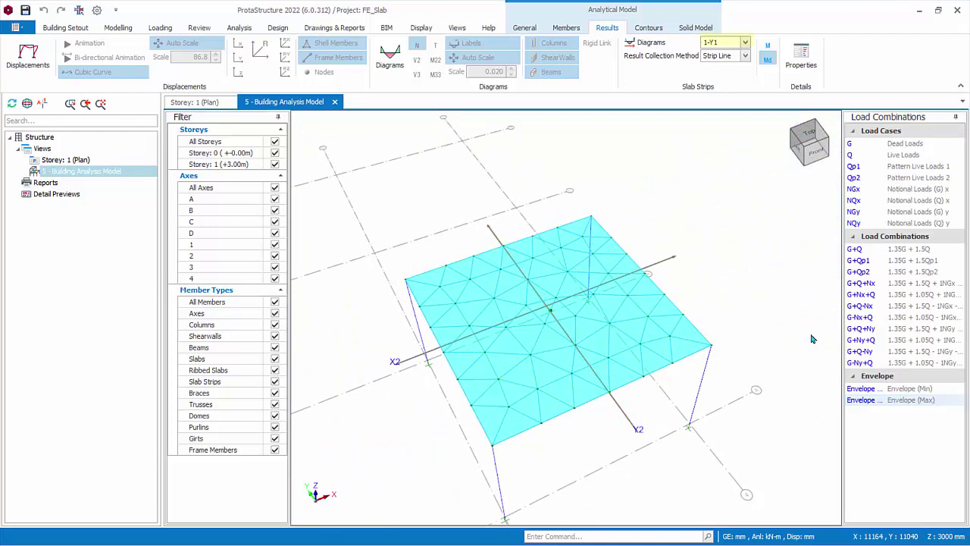
{"action": "left_click", "coordinate": [746, 43]}
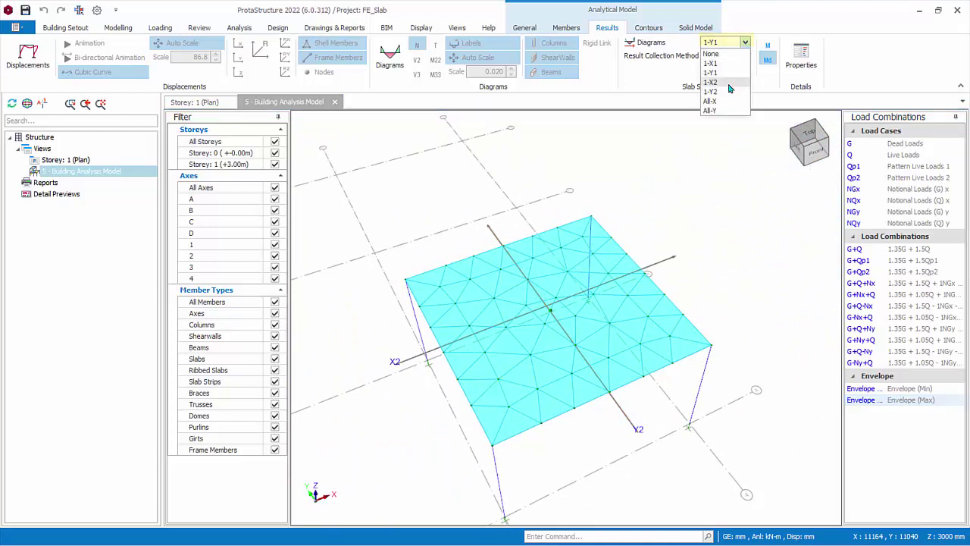
{"action": "left_click", "coordinate": [729, 82]}
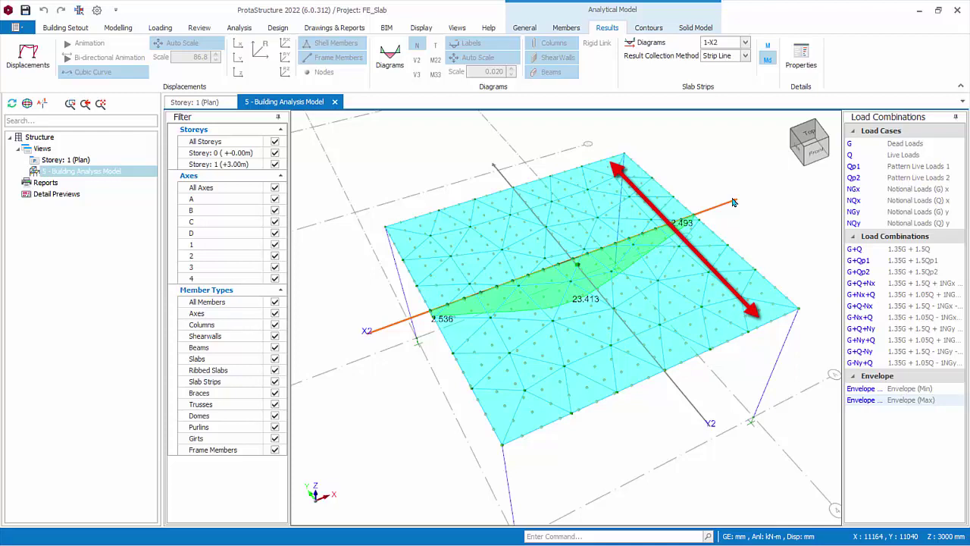
{"action": "left_click", "coordinate": [745, 57]}
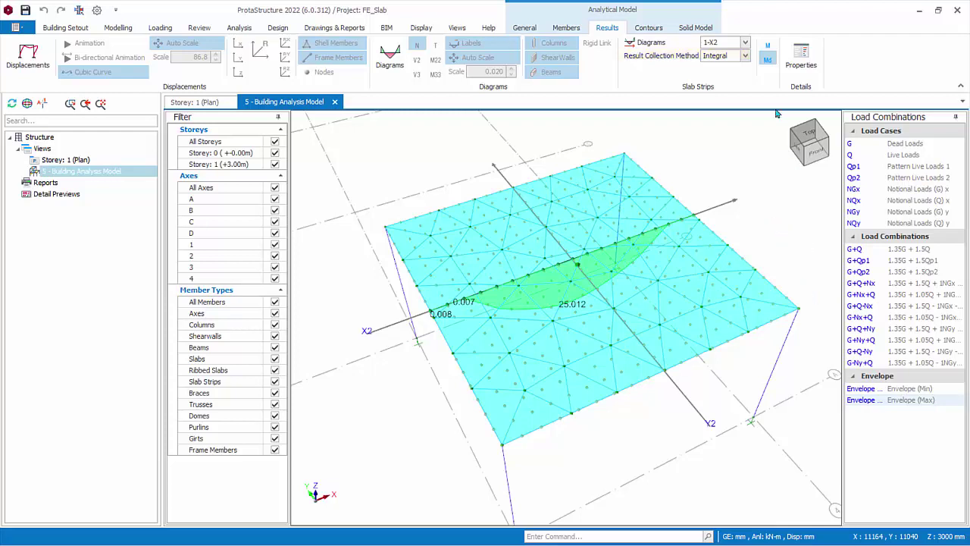
Review the flat slab's 1-Y2 strip design moments for Envelope (Min) and Envelope (Max)
{"action": "left_click", "coordinate": [746, 43]}
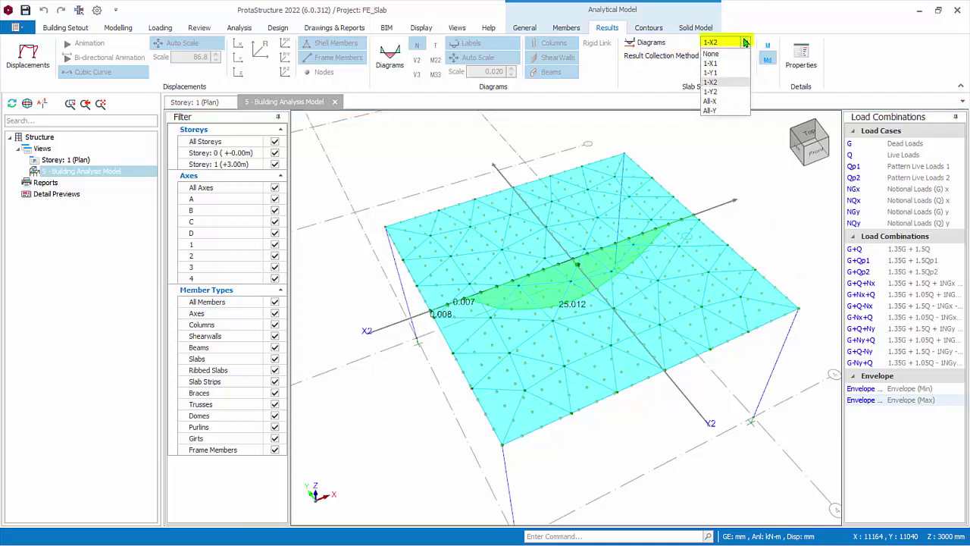
{"action": "left_click", "coordinate": [724, 93]}
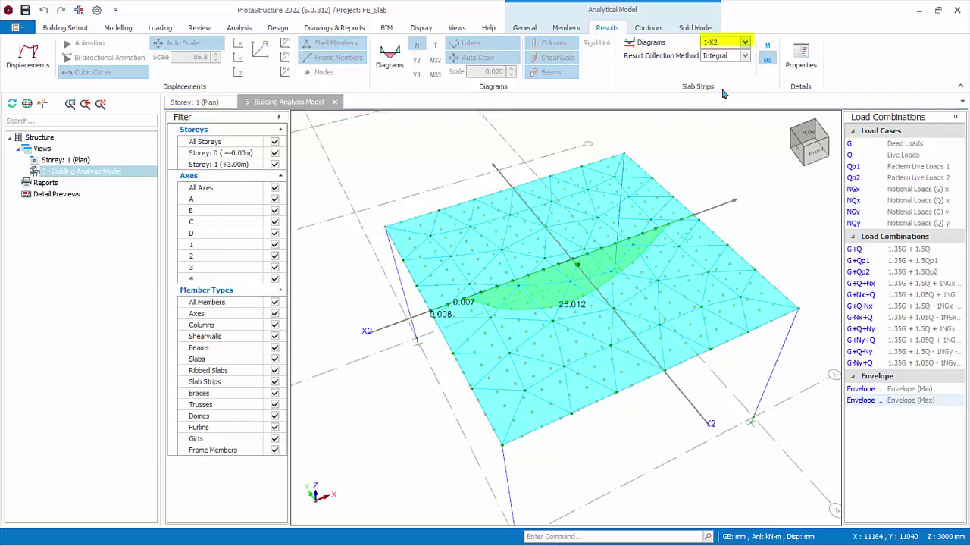
{"action": "left_click", "coordinate": [868, 388]}
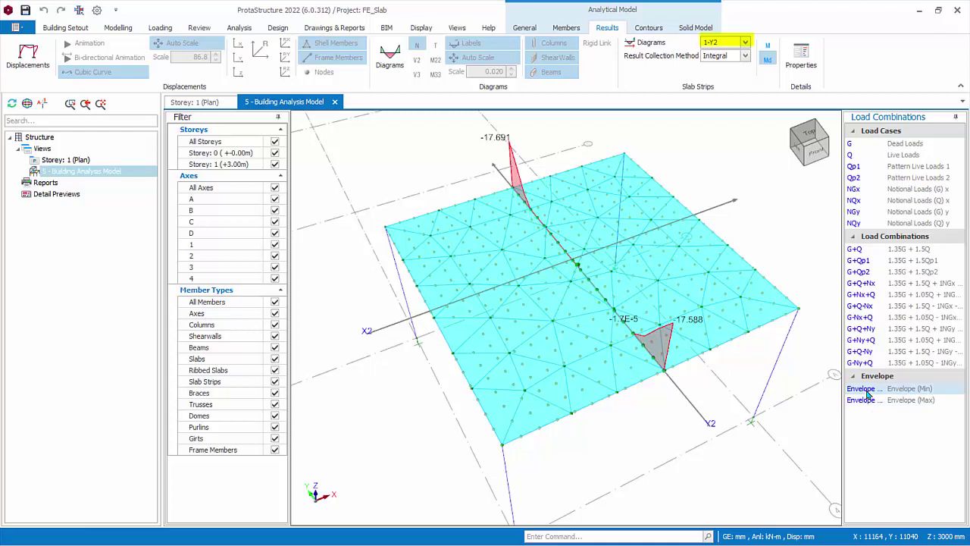
{"action": "left_click", "coordinate": [865, 400]}
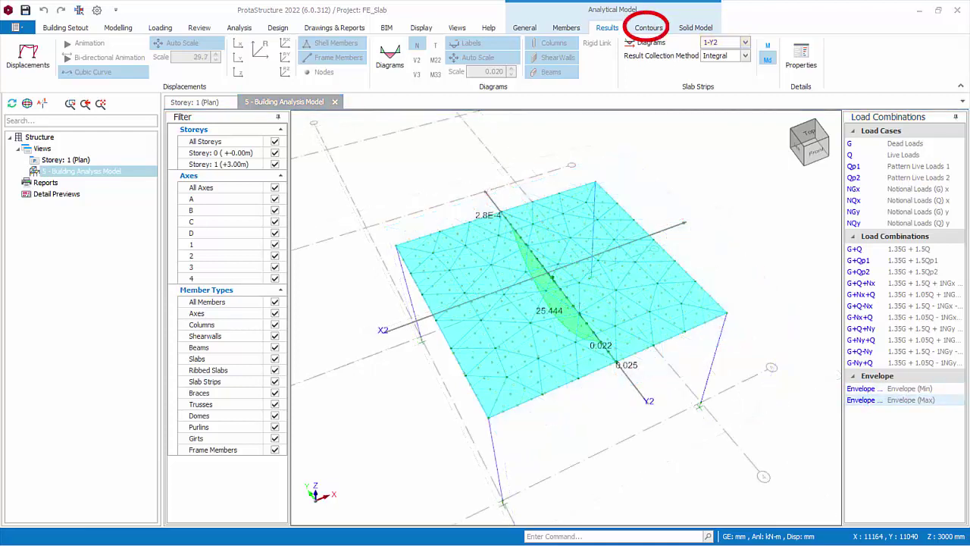
Display the Displacement Z contours for combination G+Q, with the effects list widened and the filter list collapsed
{"action": "left_click", "coordinate": [650, 31]}
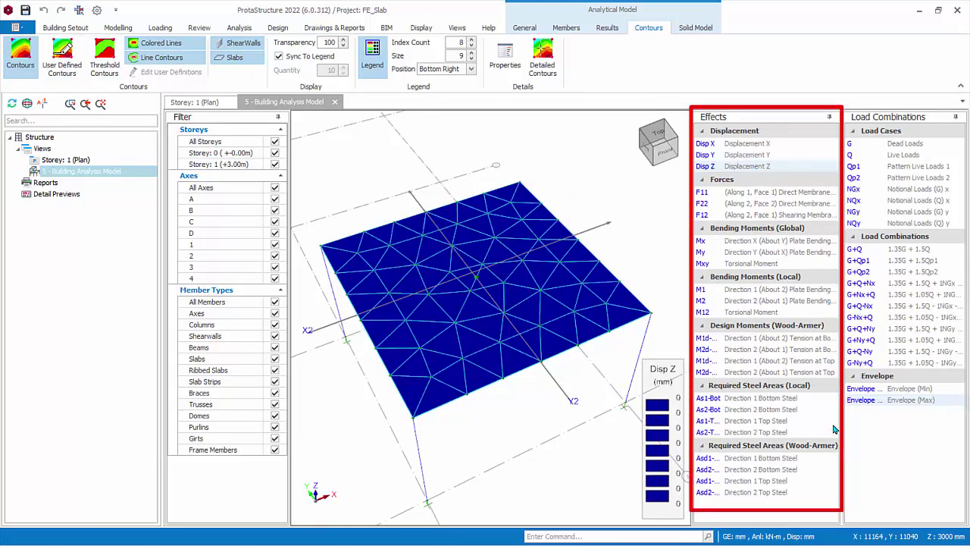
{"action": "left_click_drag", "start_coordinate": [687, 304], "coordinate": [664, 304]}
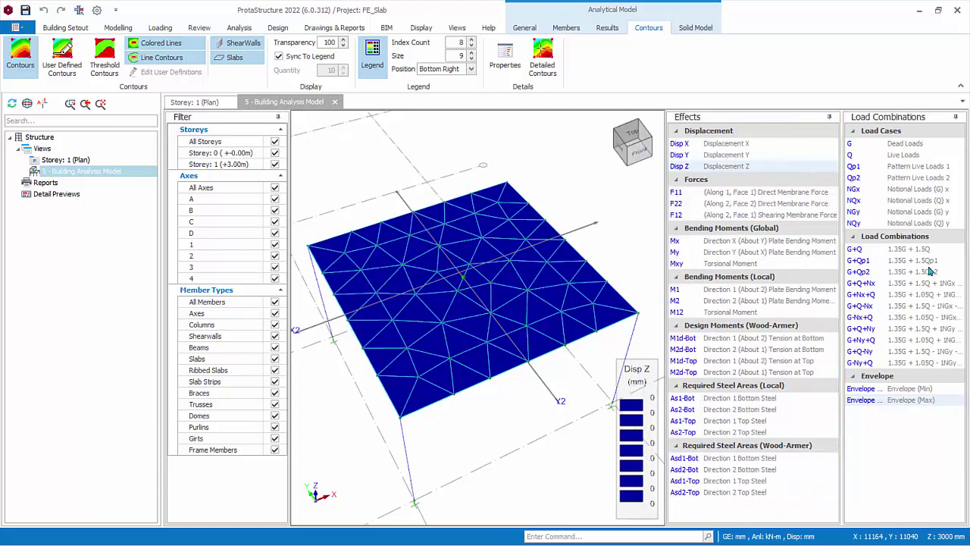
{"action": "left_click", "coordinate": [279, 118]}
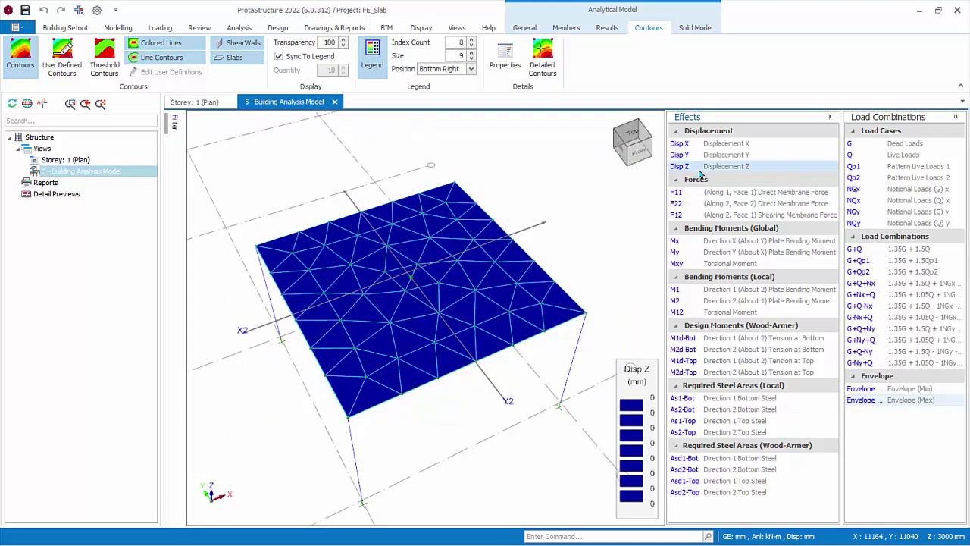
{"action": "left_click", "coordinate": [867, 249]}
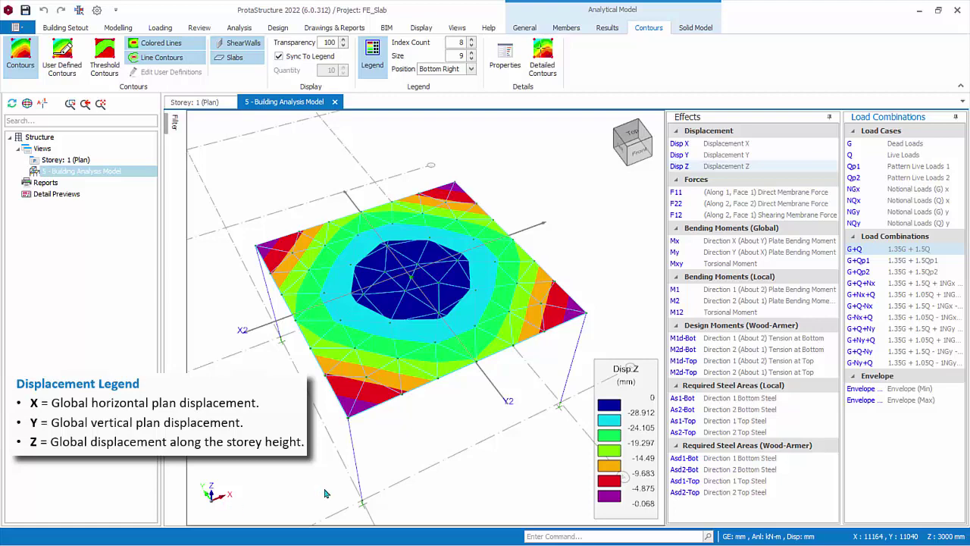
Review the slab's membrane force contours F11, F22 and F12 for combination G+Q
{"action": "left_click", "coordinate": [727, 194]}
{"action": "left_click", "coordinate": [727, 204]}
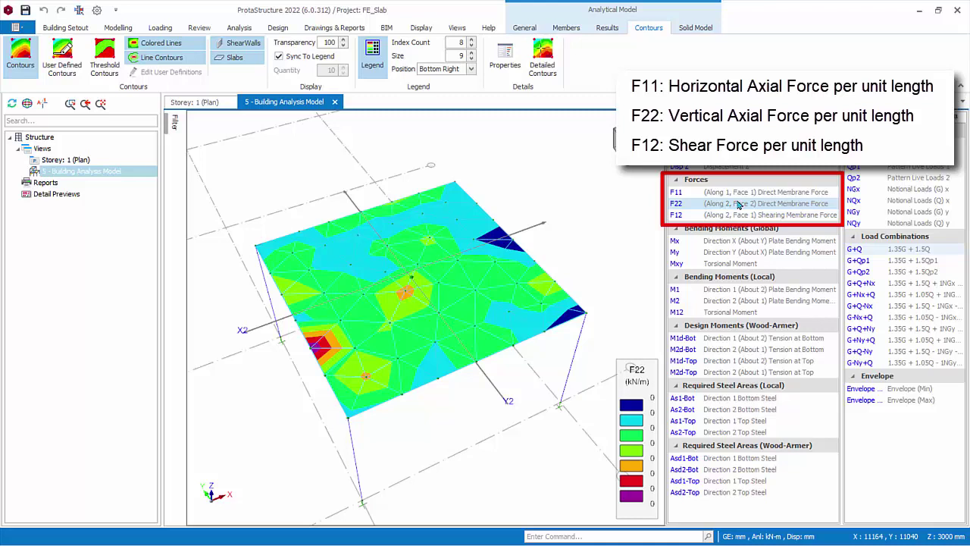
{"action": "left_click", "coordinate": [814, 216]}
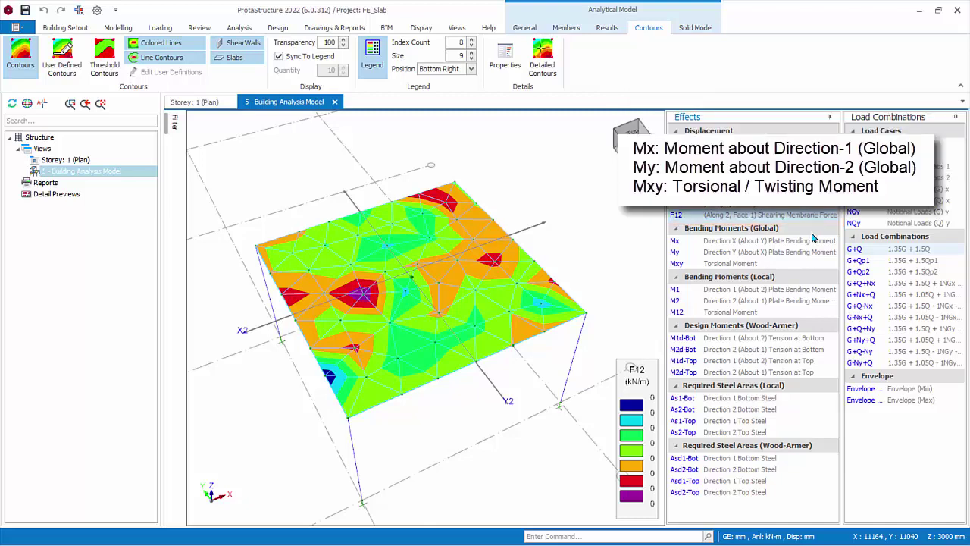
Review the global bending moment contours My and Mxy and the local ones M1, M2 and M12
{"action": "left_click", "coordinate": [813, 251]}
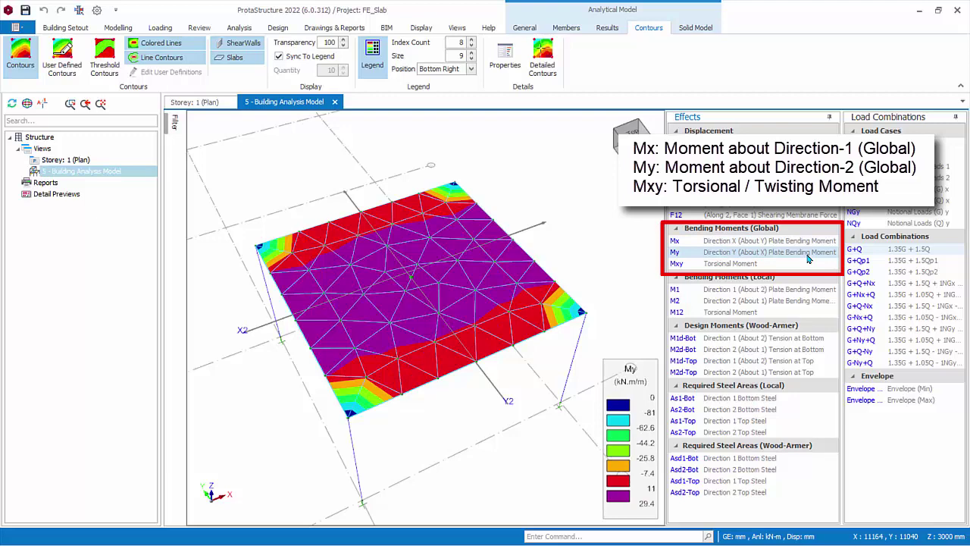
{"action": "left_click", "coordinate": [752, 265]}
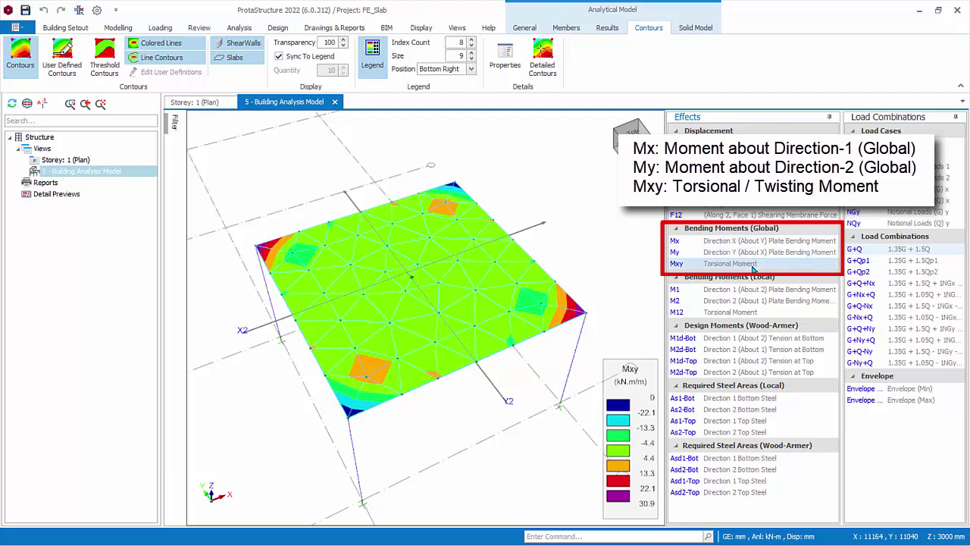
{"action": "left_click", "coordinate": [794, 290]}
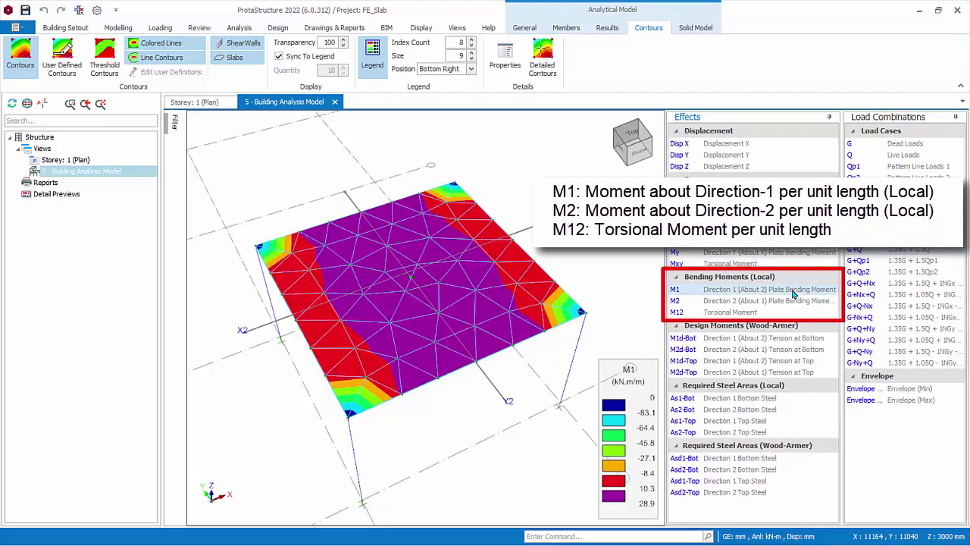
{"action": "left_click", "coordinate": [790, 304]}
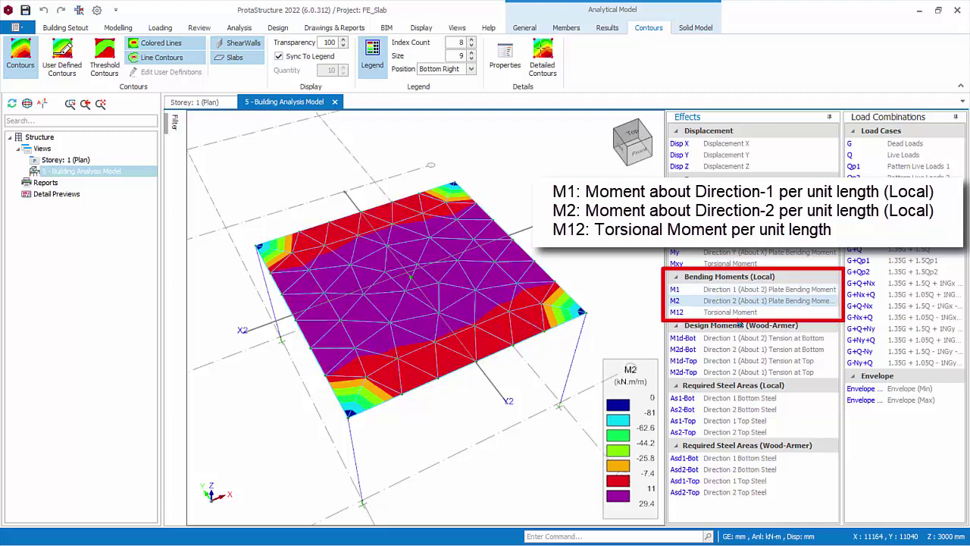
{"action": "left_click", "coordinate": [750, 313]}
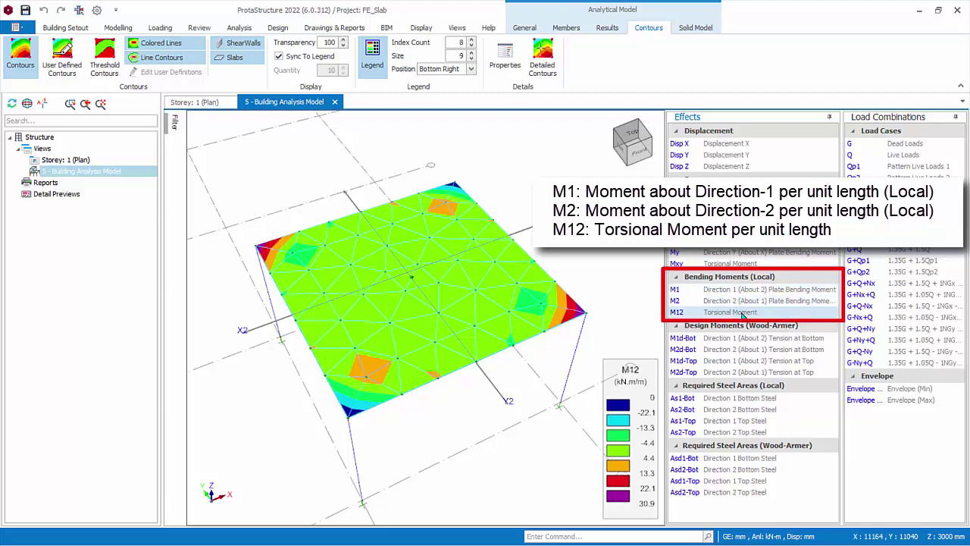
Review the Wood-Armer design moment contours M1d-Bot, M2d-Bot, M1d-Top and M2d-Top on the flat slab
{"action": "left_click", "coordinate": [810, 343]}
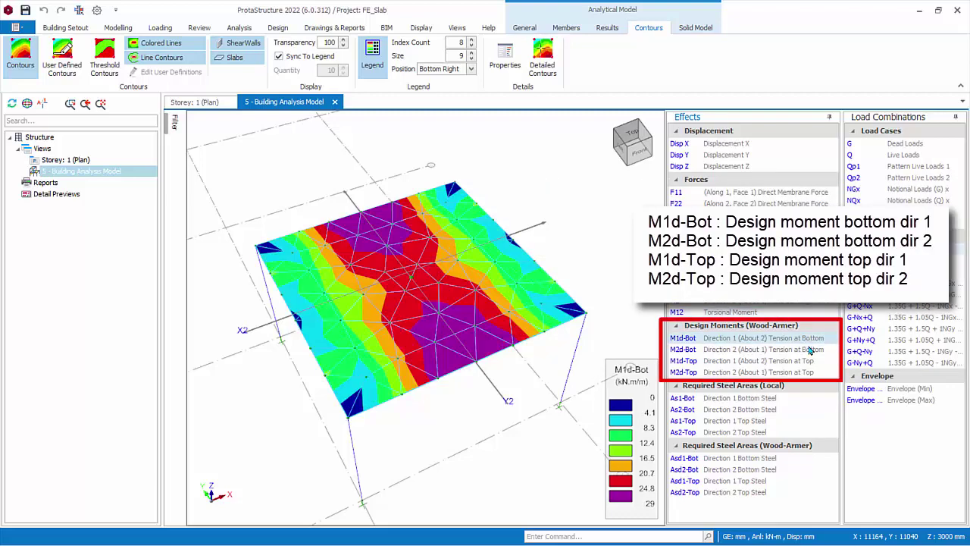
{"action": "left_click", "coordinate": [809, 349]}
{"action": "left_click", "coordinate": [809, 362]}
{"action": "left_click", "coordinate": [810, 372]}
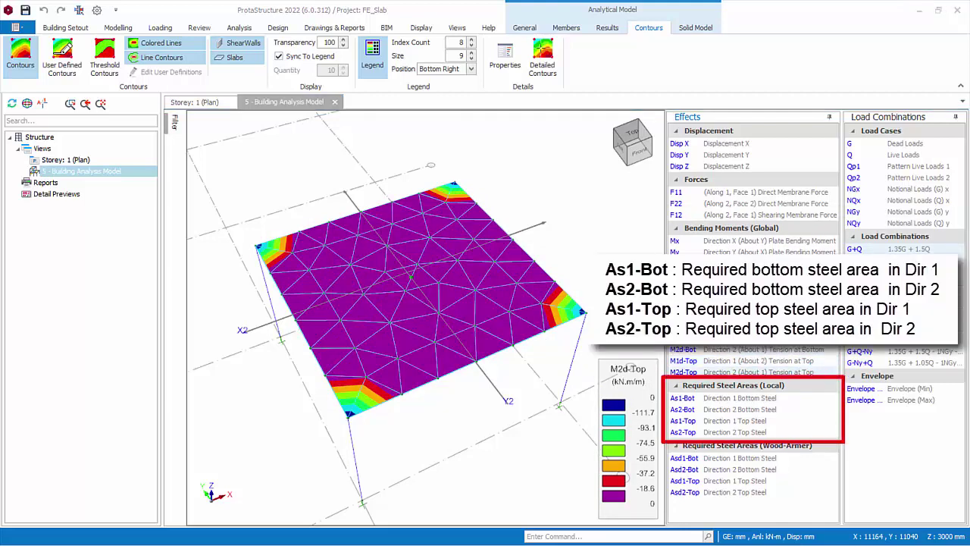
Review the local required steel area contours for bottom and top steel in both directions, ending on As1-Bot
{"action": "left_click", "coordinate": [761, 401]}
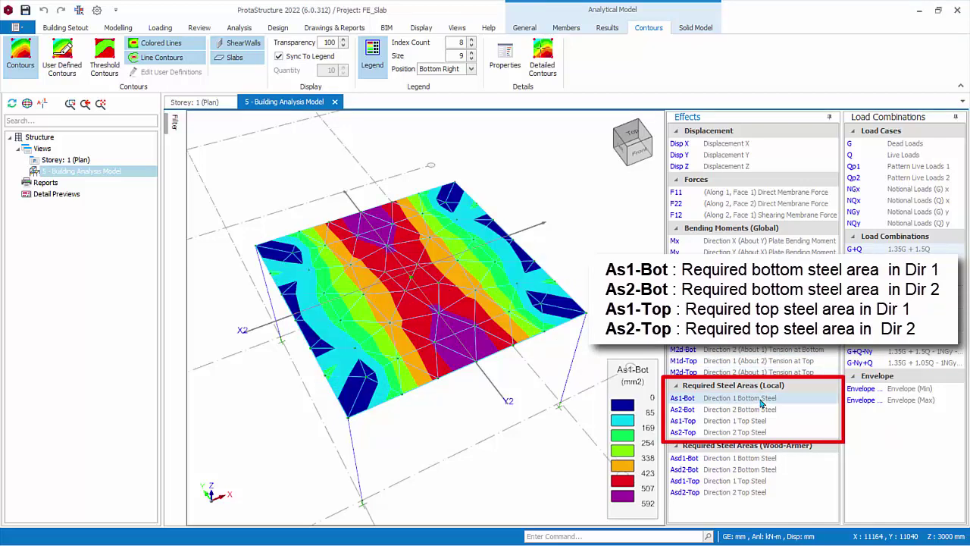
{"action": "left_click", "coordinate": [771, 409]}
{"action": "left_click", "coordinate": [766, 423]}
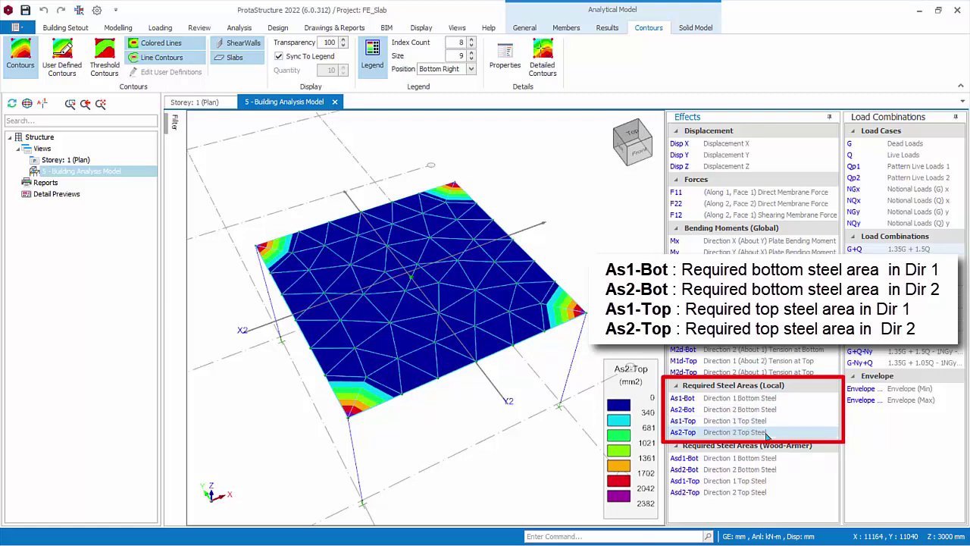
{"action": "left_click", "coordinate": [775, 400]}
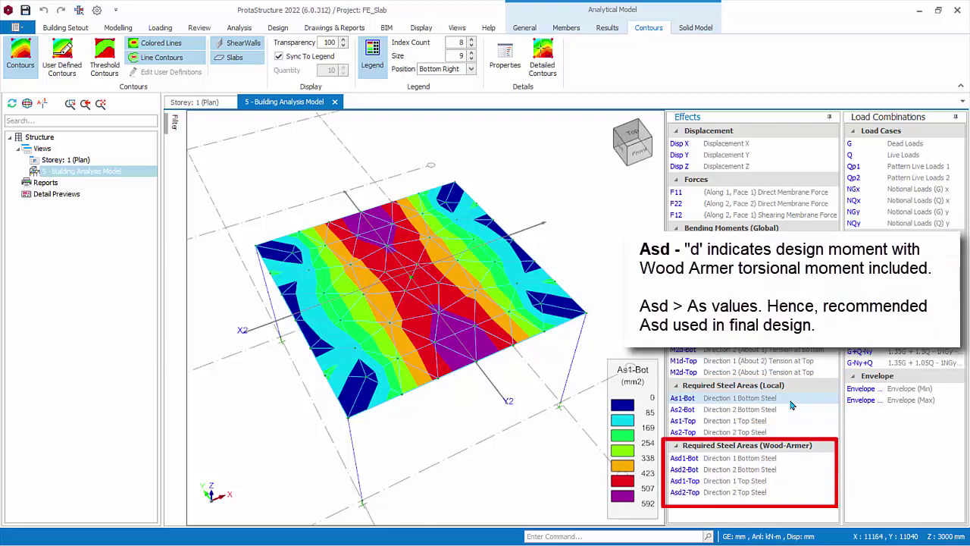
Review the Wood-Armer required steel area contours Asd1-Bot, Asd2-Bot, Asd1-Top and Asd2-Top on the flat slab
{"action": "left_click", "coordinate": [784, 462]}
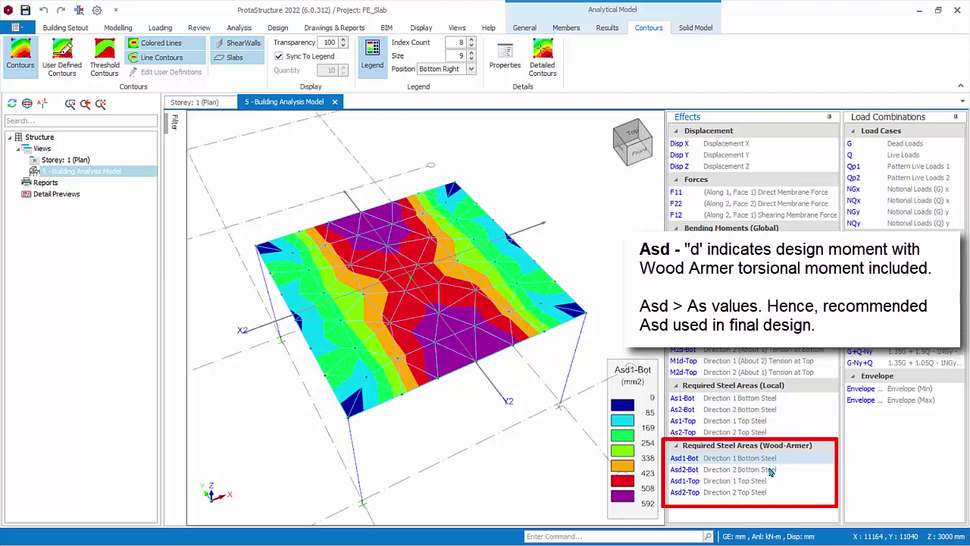
{"action": "left_click", "coordinate": [770, 470]}
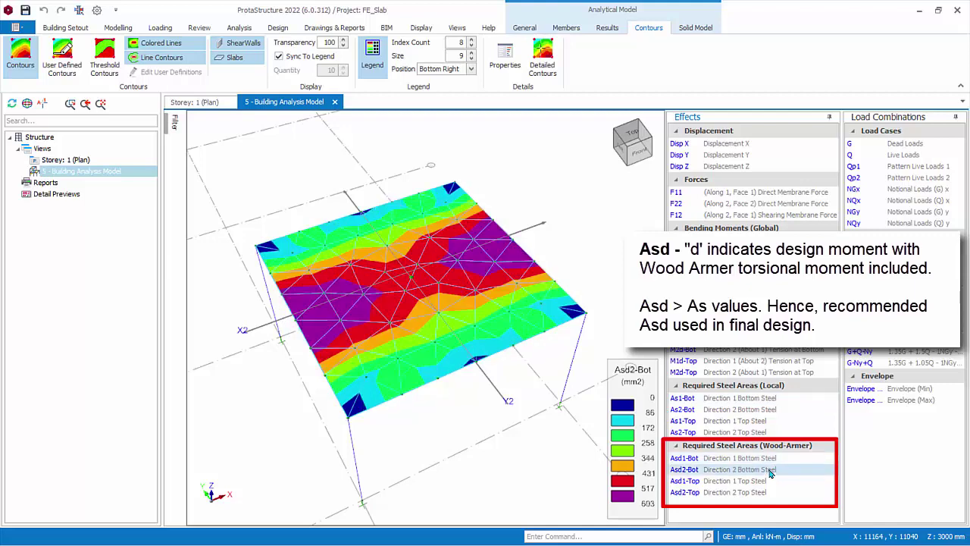
{"action": "left_click", "coordinate": [763, 482]}
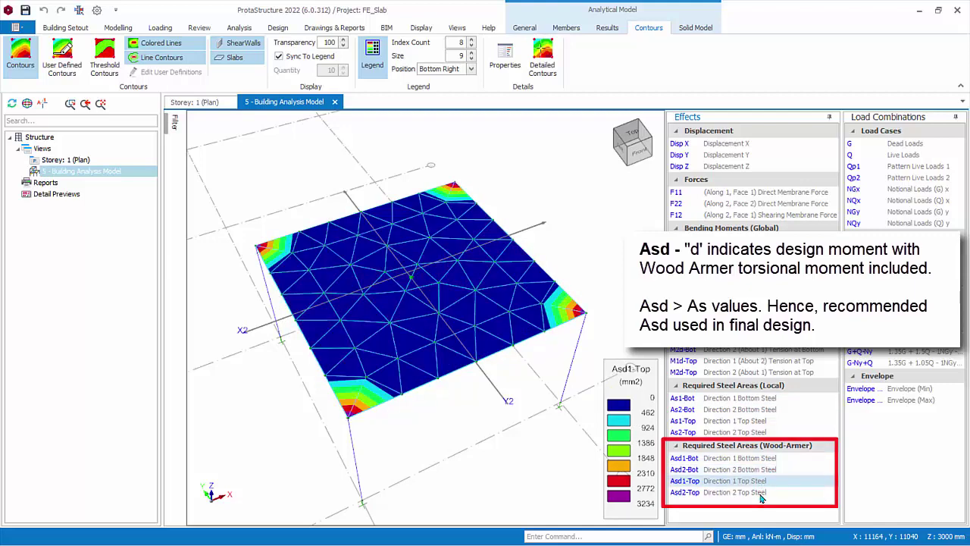
{"action": "left_click", "coordinate": [760, 493]}
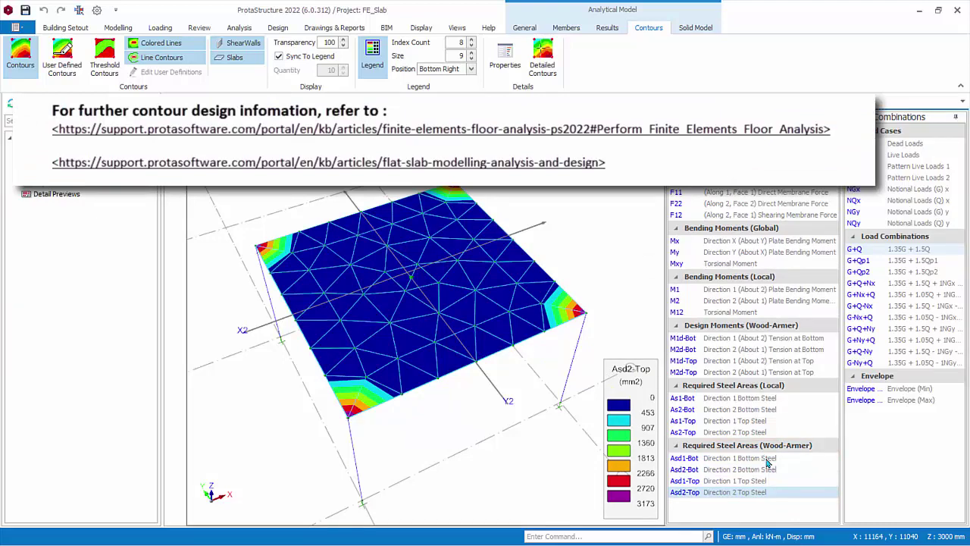
{"action": "left_click", "coordinate": [767, 460]}
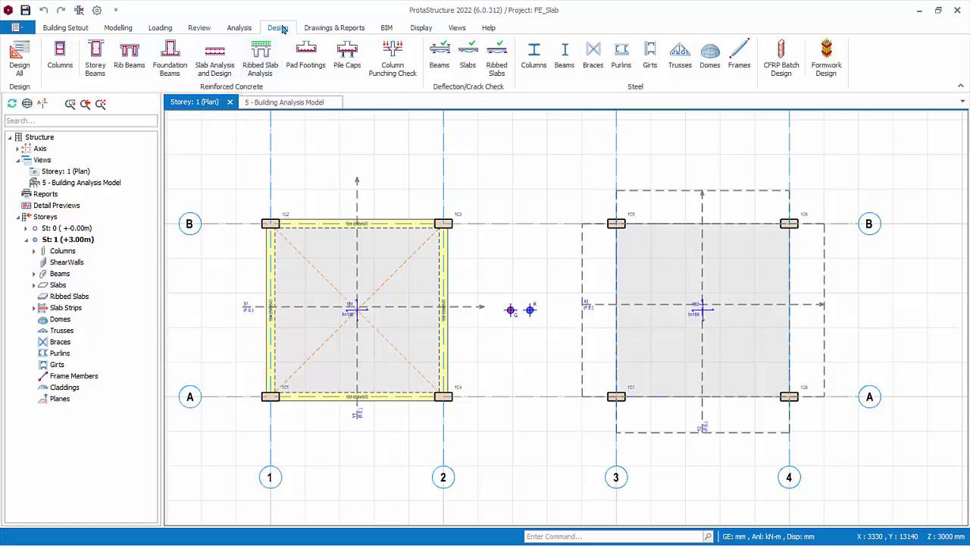
Include Wood-Armer effects in the slab design settings, and check the slab rebar and appearance options
{"action": "left_click", "coordinate": [205, 79]}
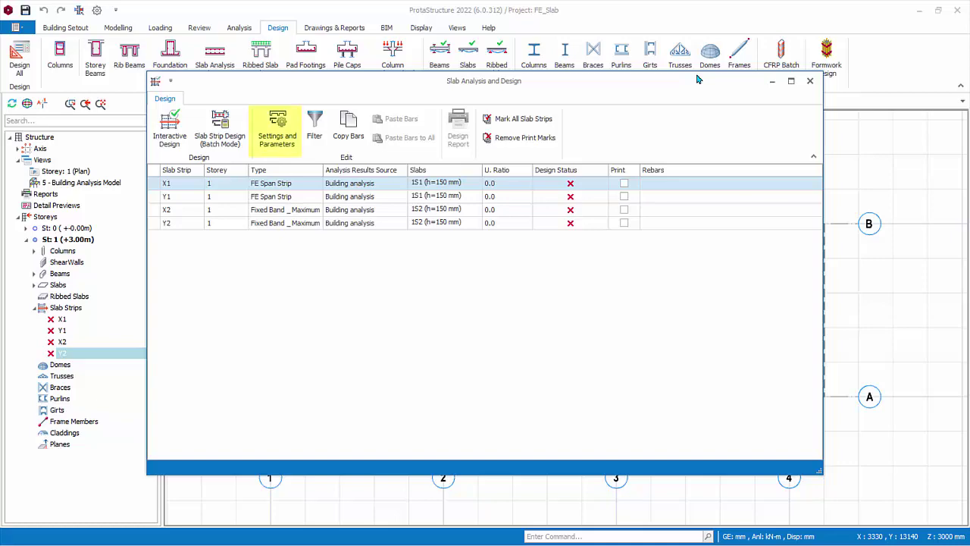
{"action": "left_click", "coordinate": [271, 132]}
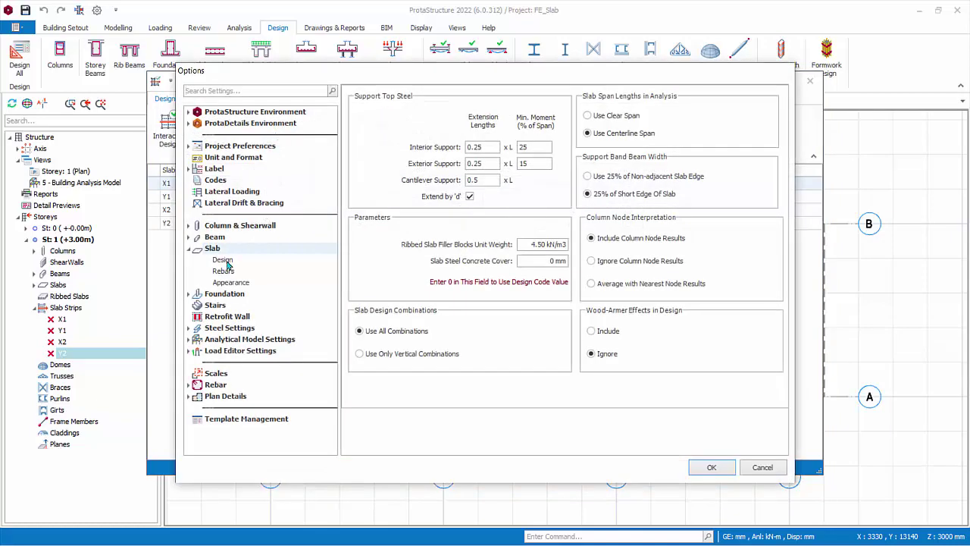
{"action": "left_click", "coordinate": [228, 262]}
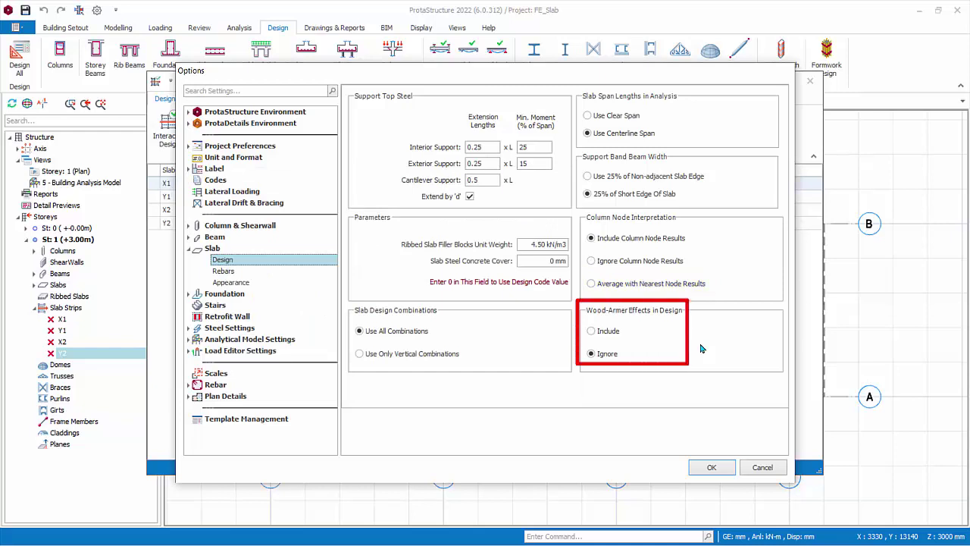
{"action": "left_click", "coordinate": [592, 333]}
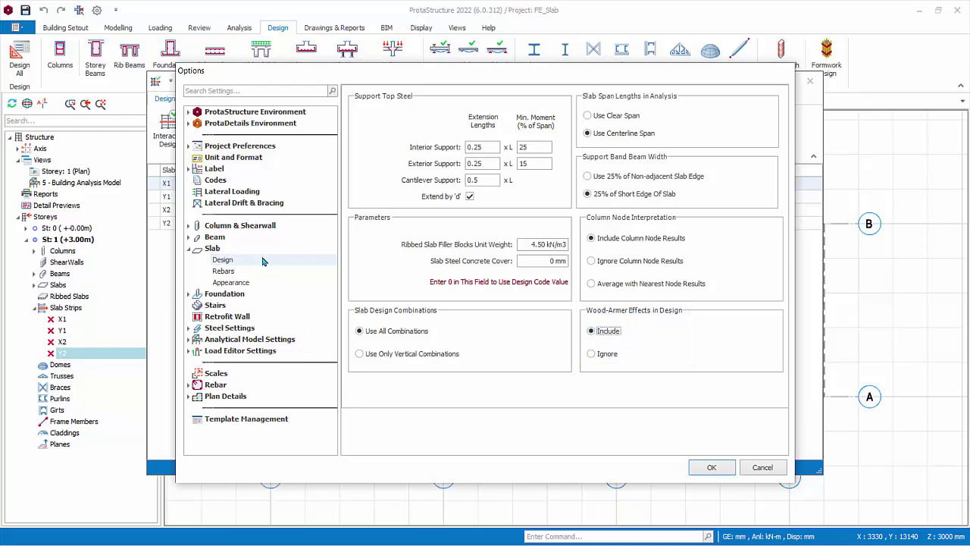
{"action": "left_click", "coordinate": [224, 271]}
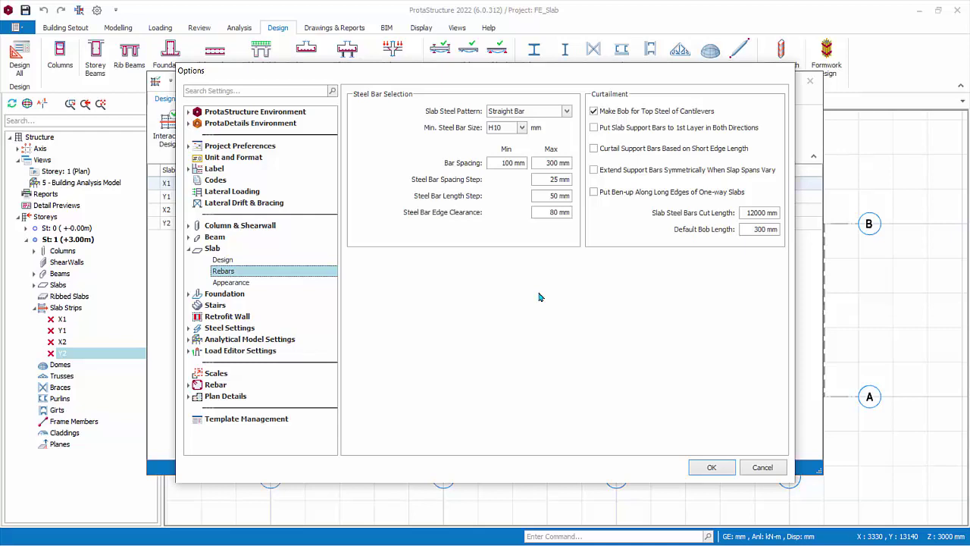
{"action": "left_click", "coordinate": [244, 283]}
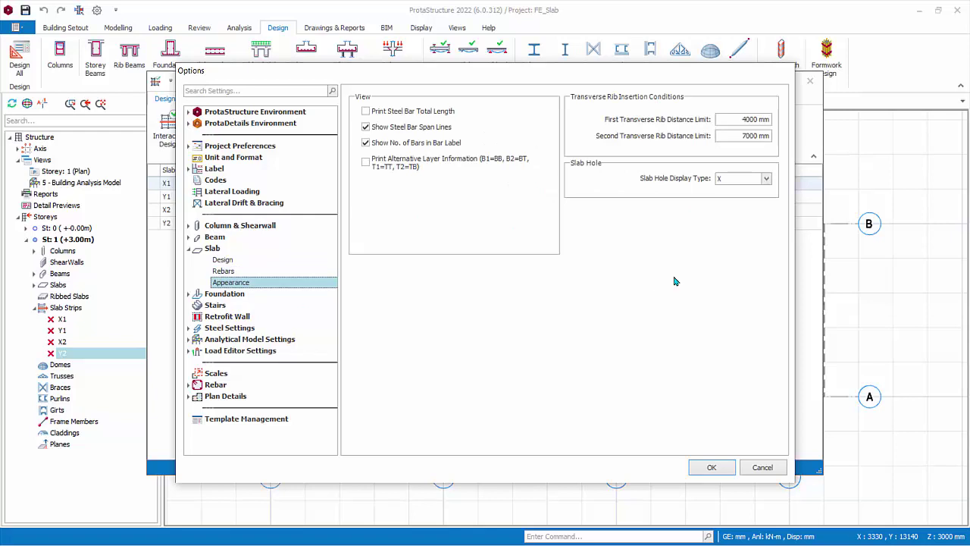
{"action": "left_click", "coordinate": [711, 469]}
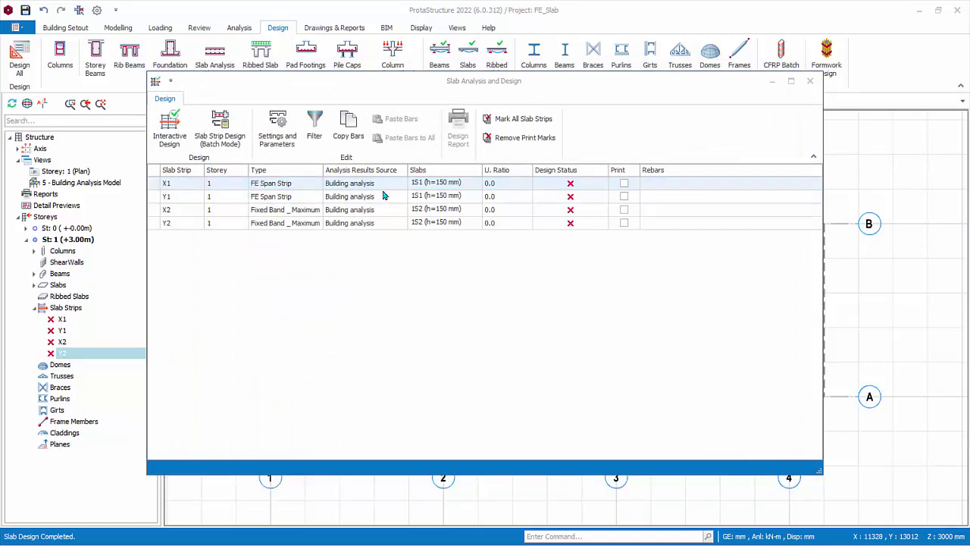
Run the interactive slab design for FE span strip X1
{"action": "left_click", "coordinate": [173, 187]}
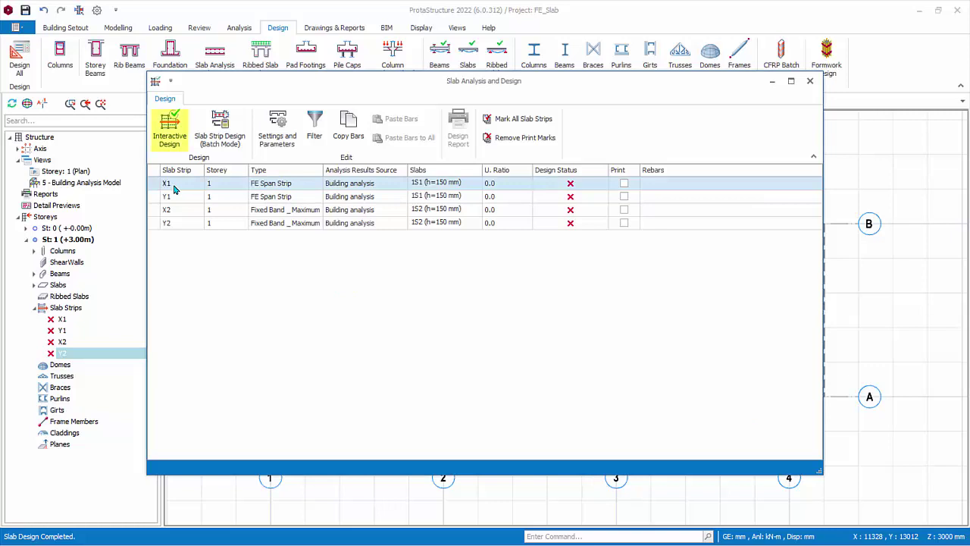
{"action": "left_click", "coordinate": [169, 135]}
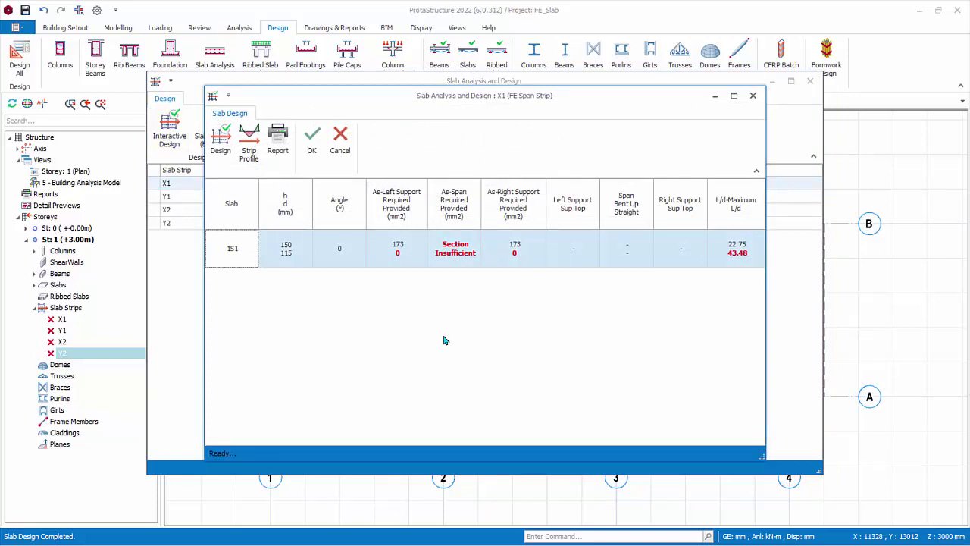
{"action": "left_click", "coordinate": [213, 151]}
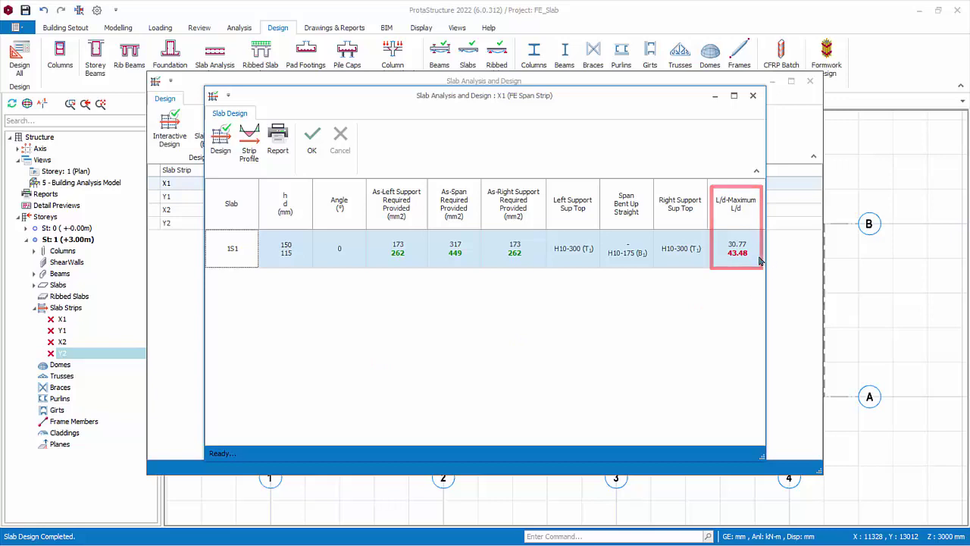
Try H13 straight span bars at 100 mm spacing on strip X1, and rerun its automatic design
{"action": "left_click", "coordinate": [635, 257]}
{"action": "scroll", "coordinate": [635, 258], "scroll_direction": "up", "scroll_amount": 2}
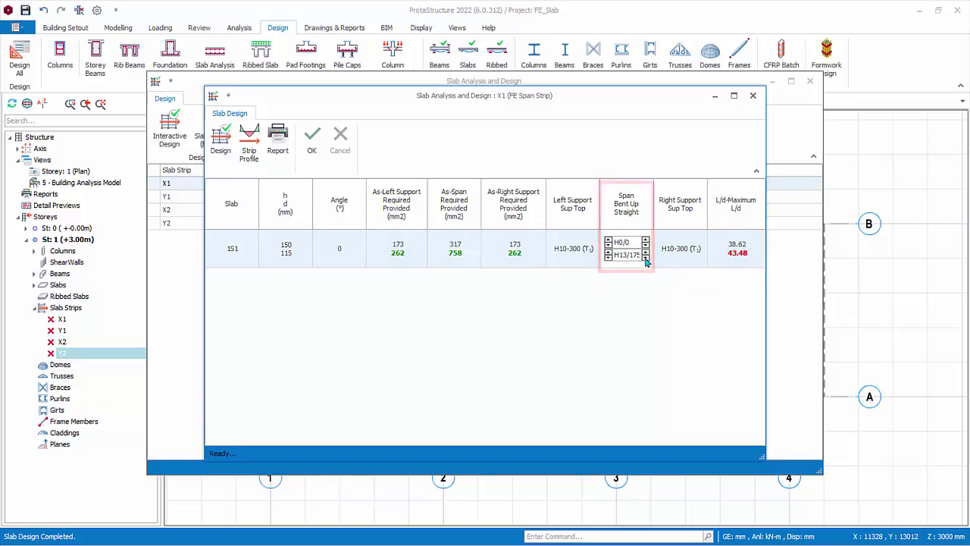
{"action": "left_click", "coordinate": [644, 258]}
{"action": "left_click", "coordinate": [644, 258]}
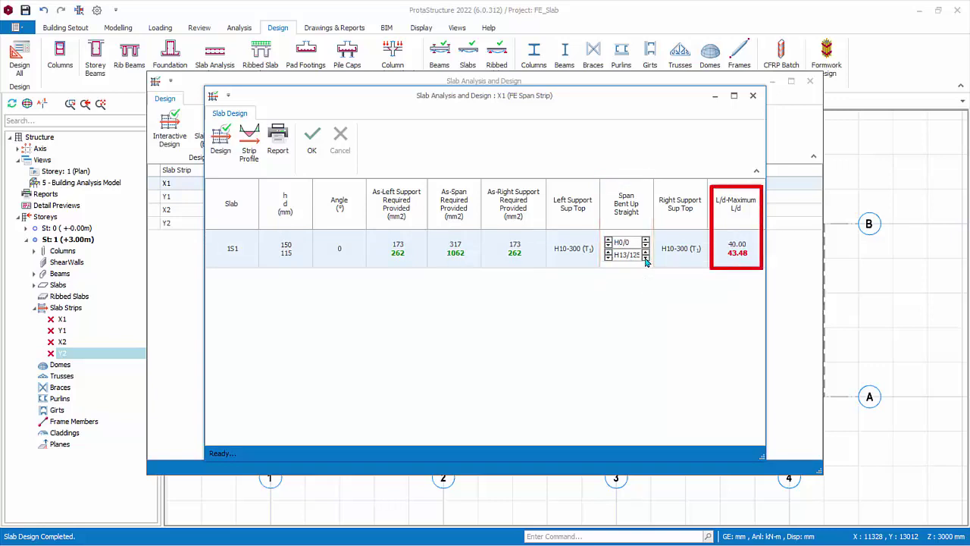
{"action": "left_click", "coordinate": [645, 258]}
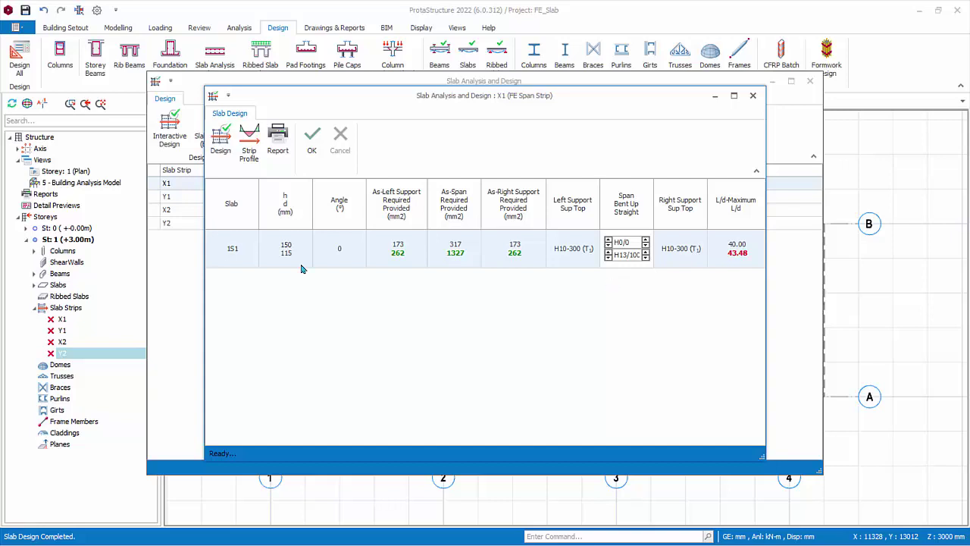
{"action": "left_click", "coordinate": [219, 141]}
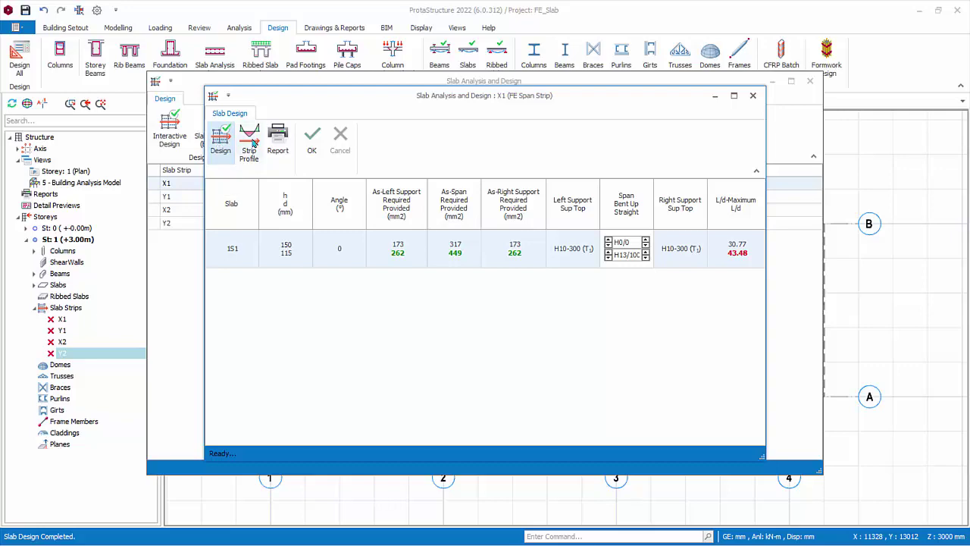
Review strip X1's deflection and moment diagrams for the envelope and for combinations such as G+Nx+Q and G+Q+Ny
{"action": "left_click", "coordinate": [249, 142]}
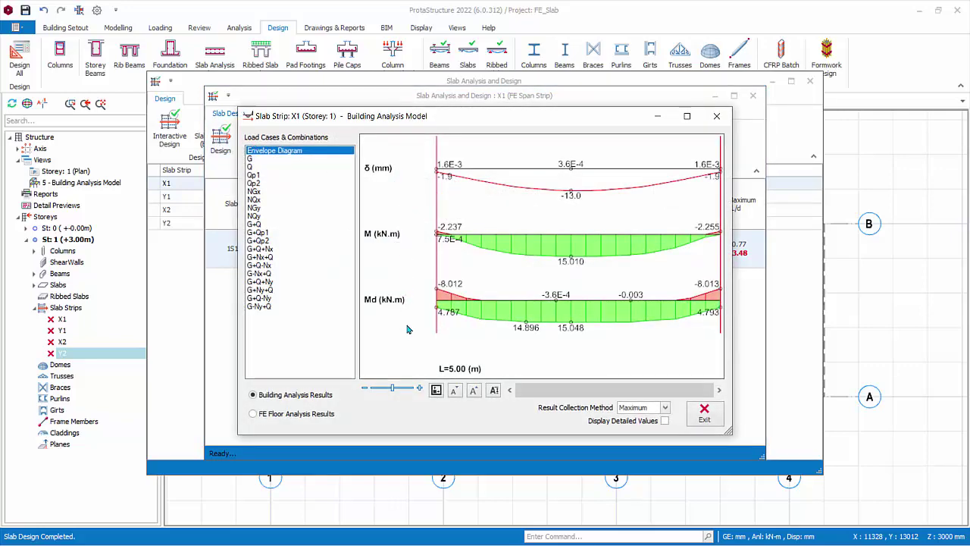
{"action": "left_click", "coordinate": [267, 234]}
{"action": "left_click", "coordinate": [269, 258]}
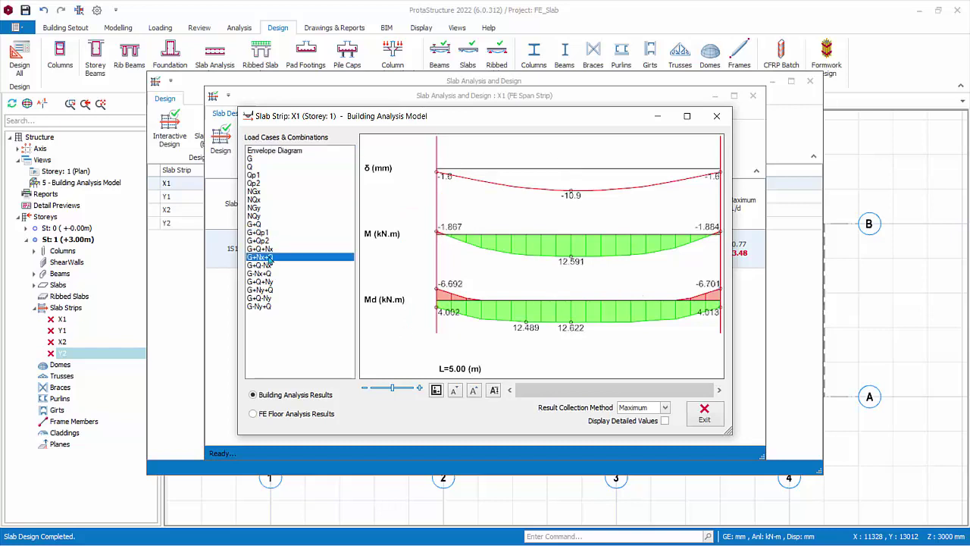
{"action": "left_click", "coordinate": [268, 282]}
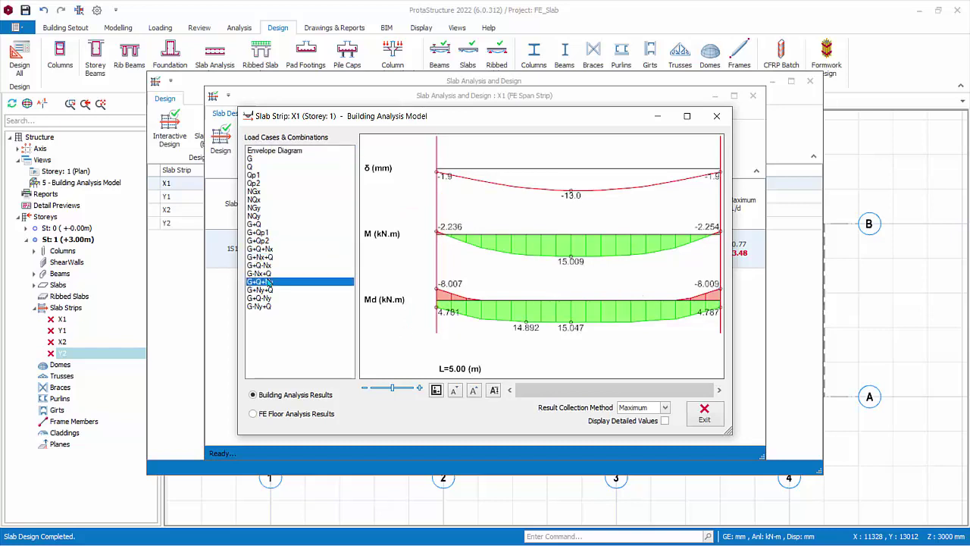
{"action": "left_click", "coordinate": [704, 414]}
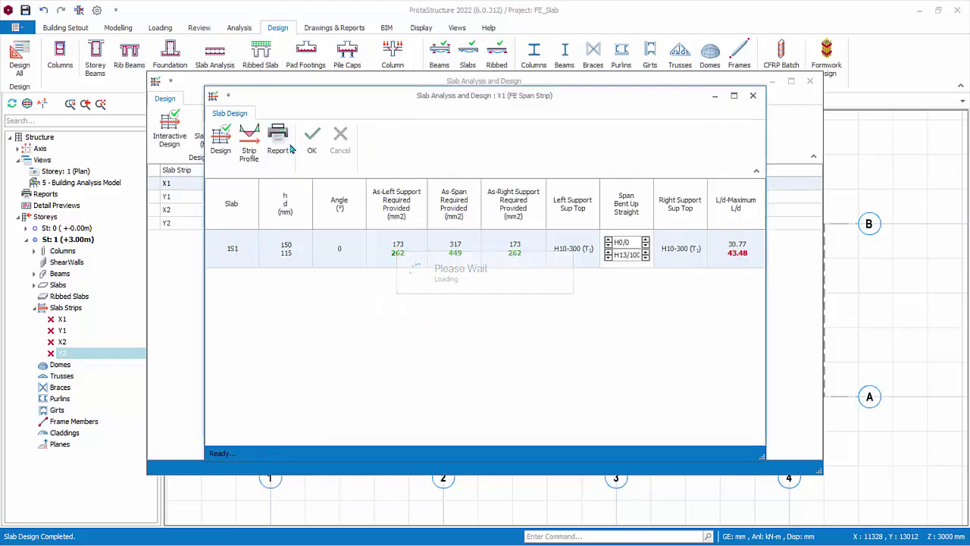
Check the design report of strip X1, including its deflection check, and accept the strip's design
{"action": "left_click", "coordinate": [278, 140]}
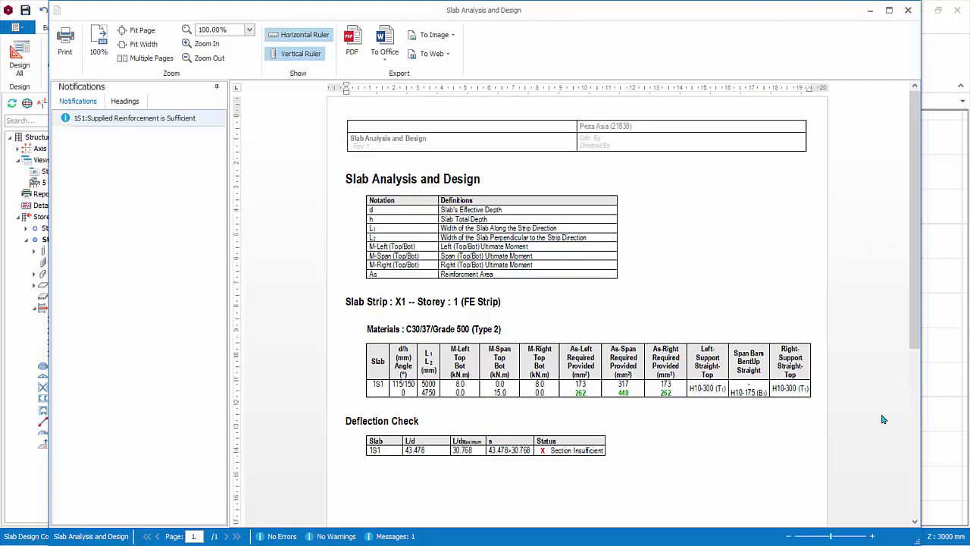
{"action": "scroll", "coordinate": [882, 419], "scroll_direction": "up", "scroll_amount": 1, "text": "ctrl"}
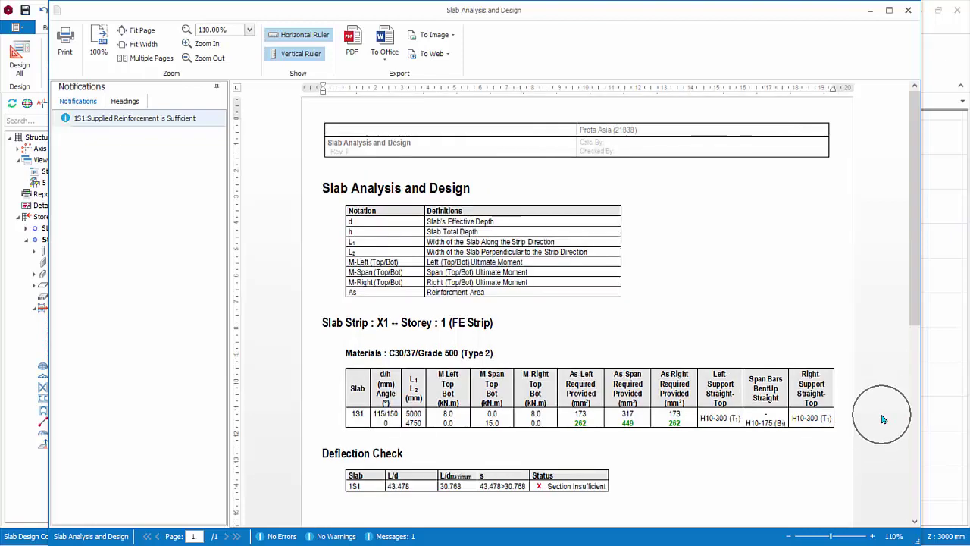
{"action": "left_click", "coordinate": [912, 12]}
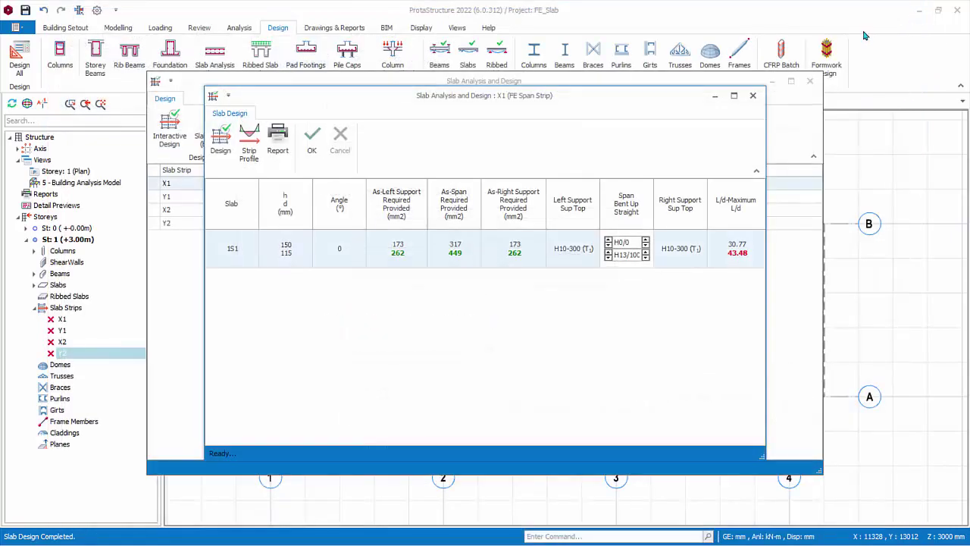
{"action": "left_click", "coordinate": [309, 151]}
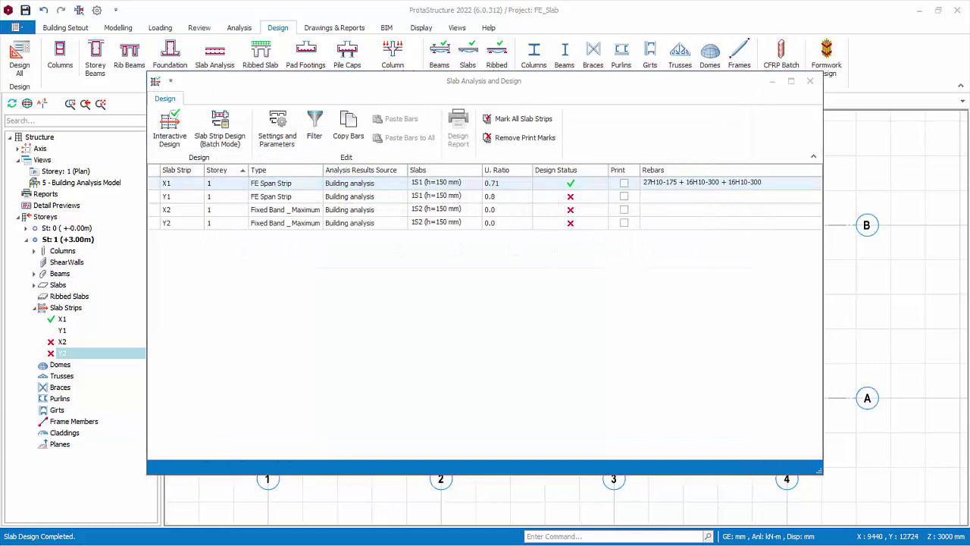
Batch design the slab strips on all storeys, deleting and re-selecting all steel bars
{"action": "left_click", "coordinate": [668, 187]}
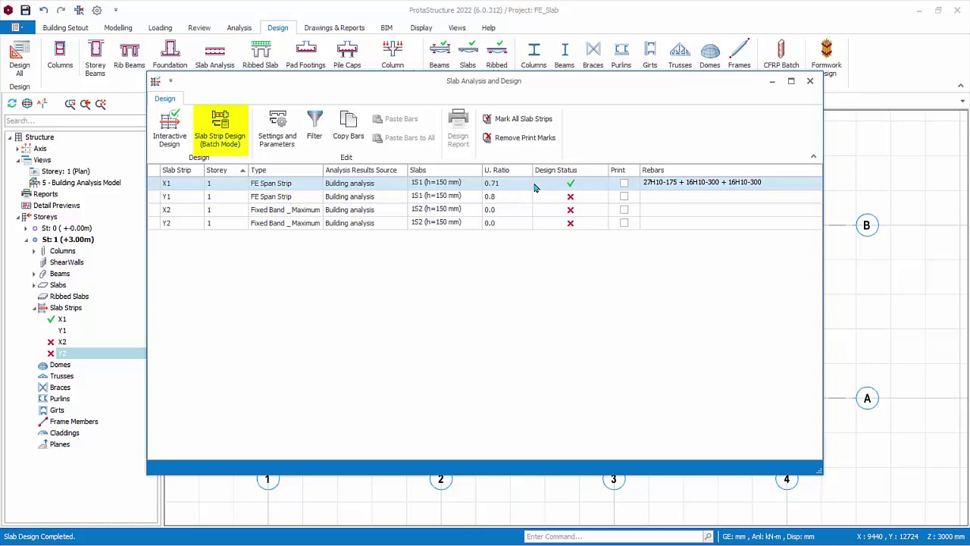
{"action": "left_click", "coordinate": [241, 142]}
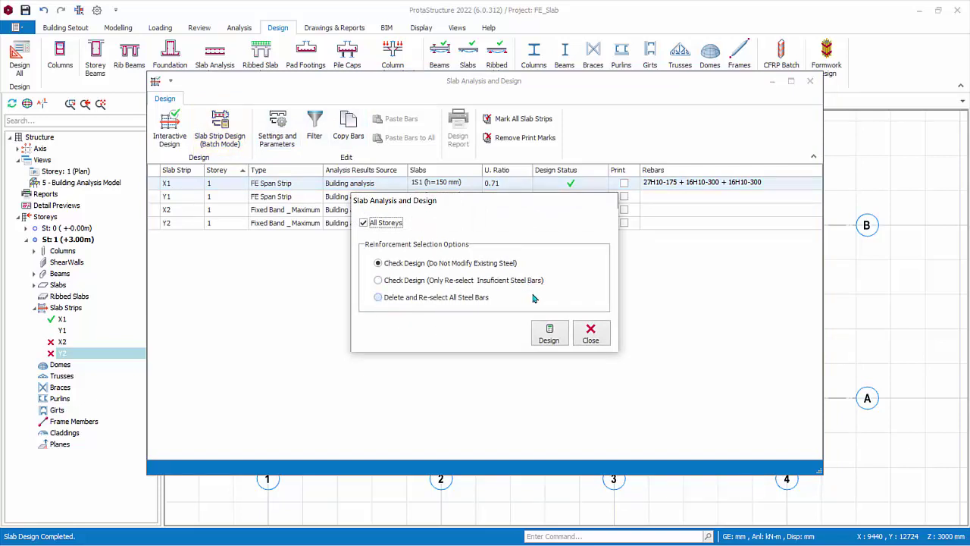
{"action": "left_click", "coordinate": [377, 297]}
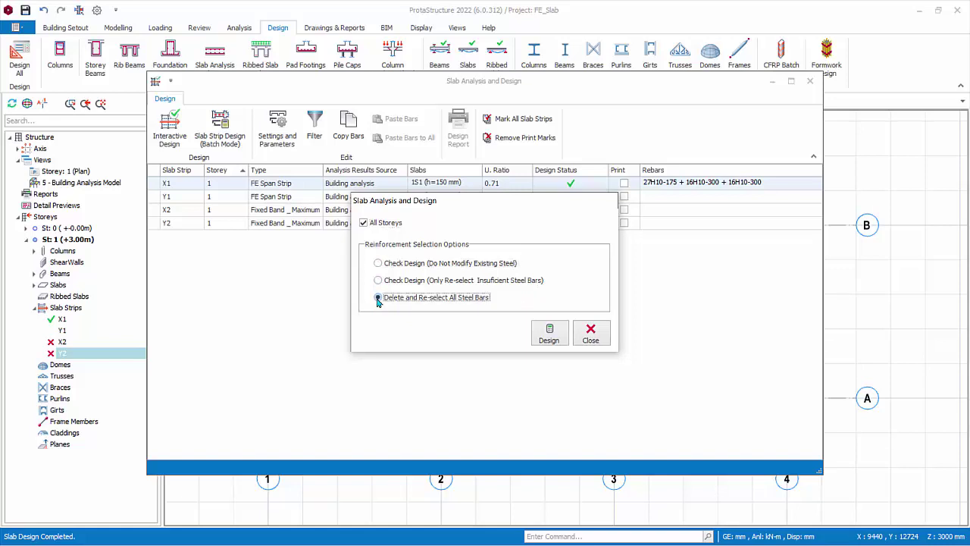
{"action": "left_click", "coordinate": [548, 336]}
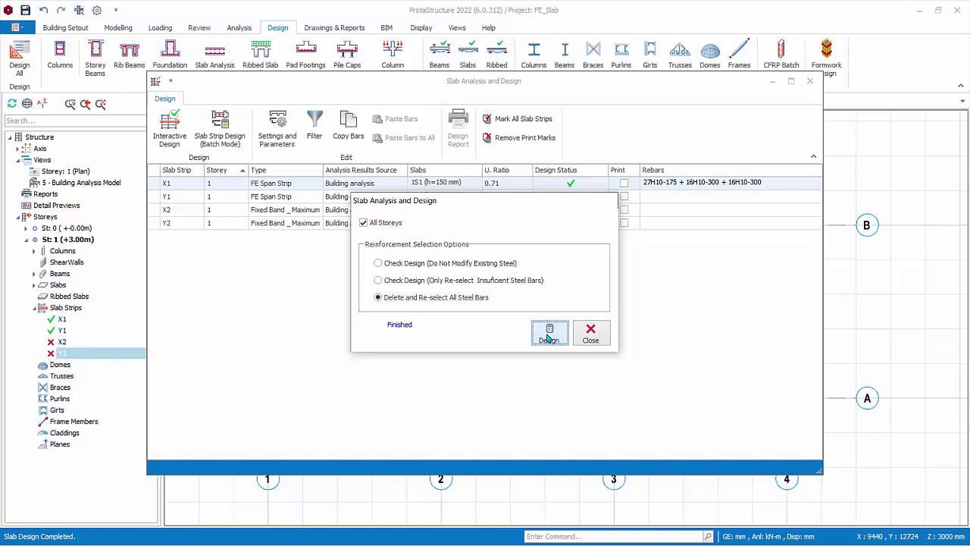
{"action": "left_click", "coordinate": [599, 337]}
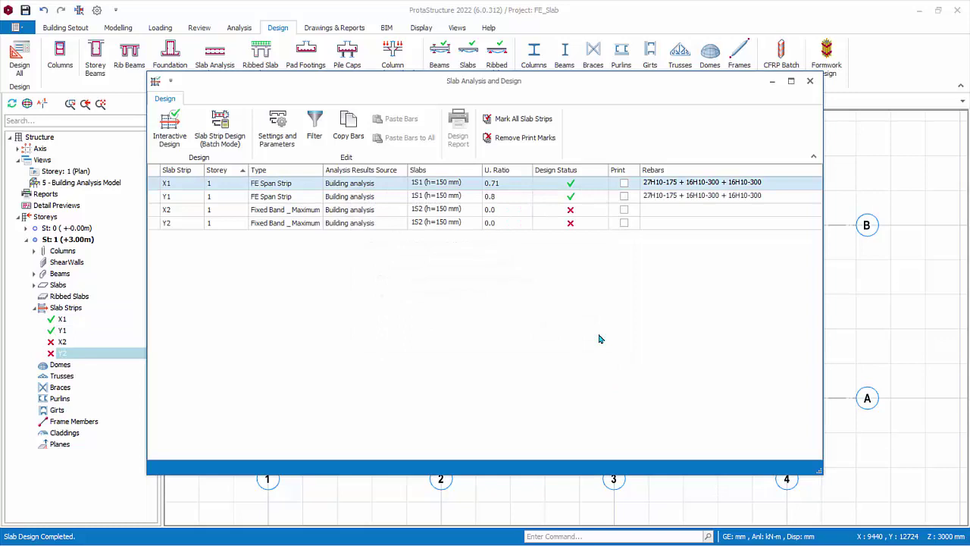
Inspect the interactive design results of flat slab strip X2
{"action": "left_click", "coordinate": [489, 211]}
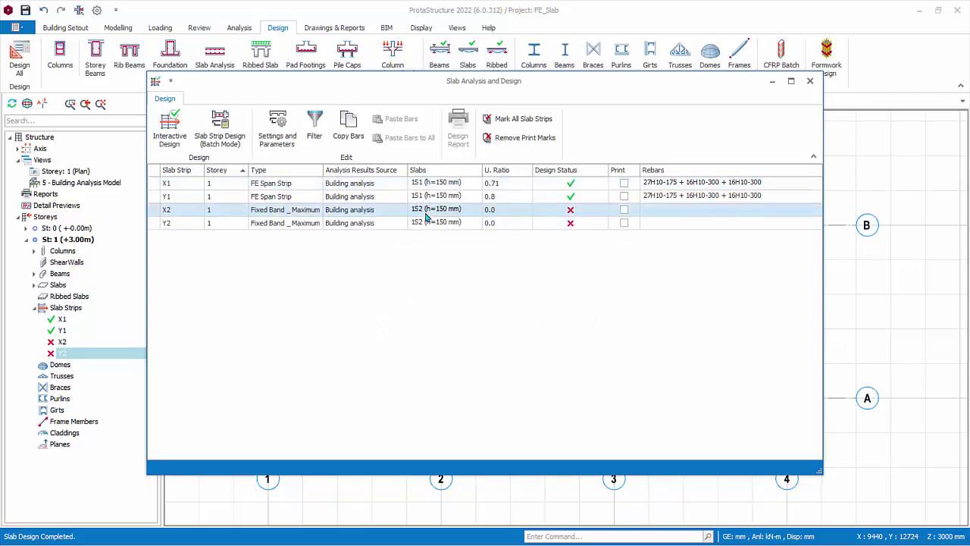
{"action": "double_click", "coordinate": [425, 213]}
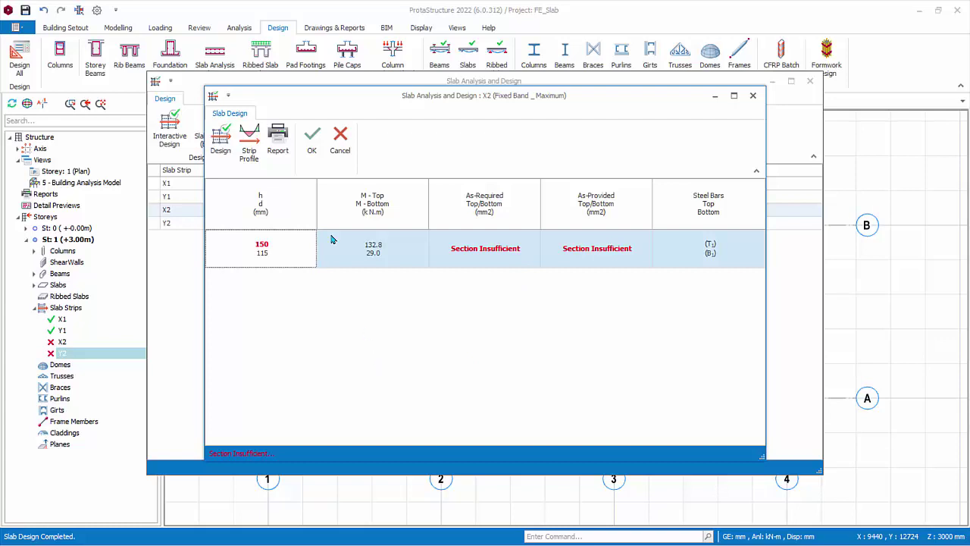
{"action": "left_click", "coordinate": [311, 137]}
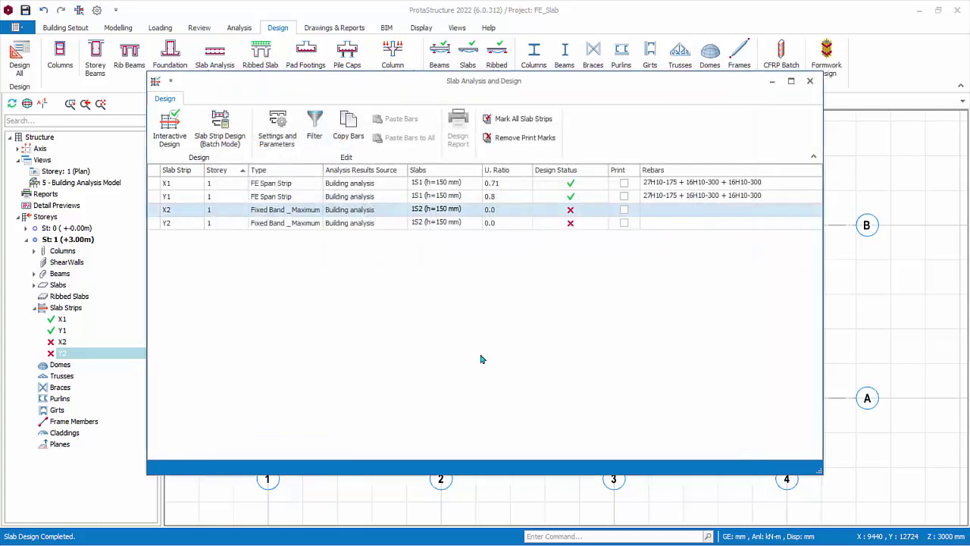
{"action": "left_click", "coordinate": [314, 128]}
{"action": "left_click", "coordinate": [342, 230]}
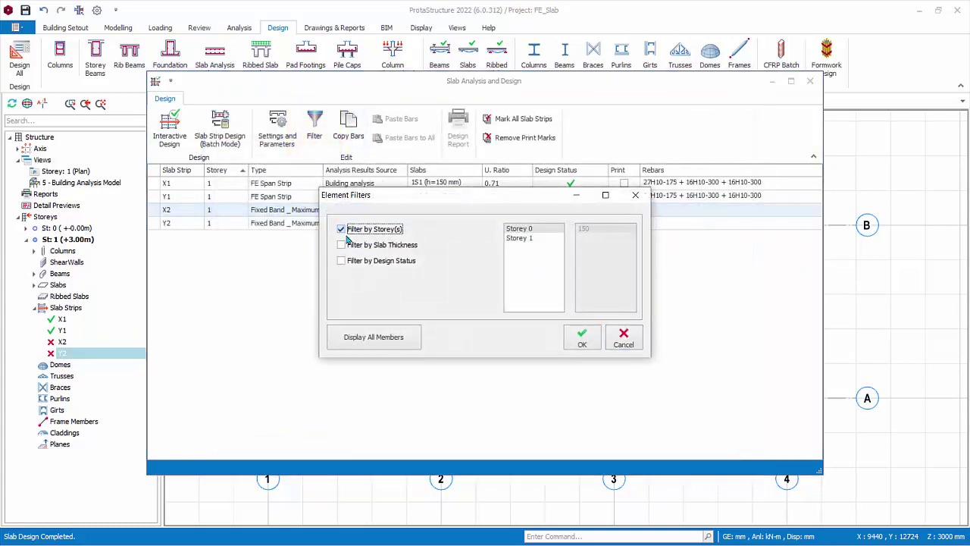
{"action": "left_click", "coordinate": [342, 244]}
{"action": "left_click", "coordinate": [341, 260]}
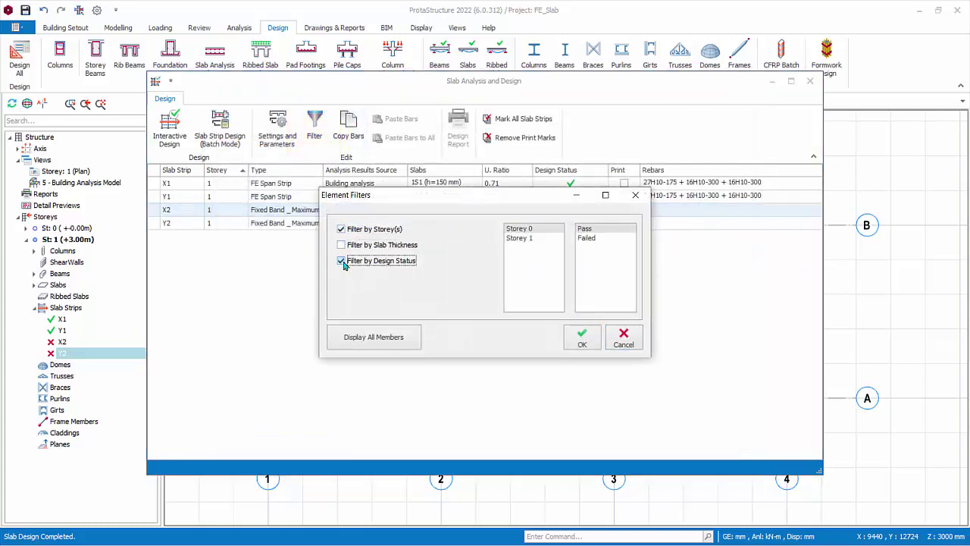
{"action": "left_click", "coordinate": [620, 344]}
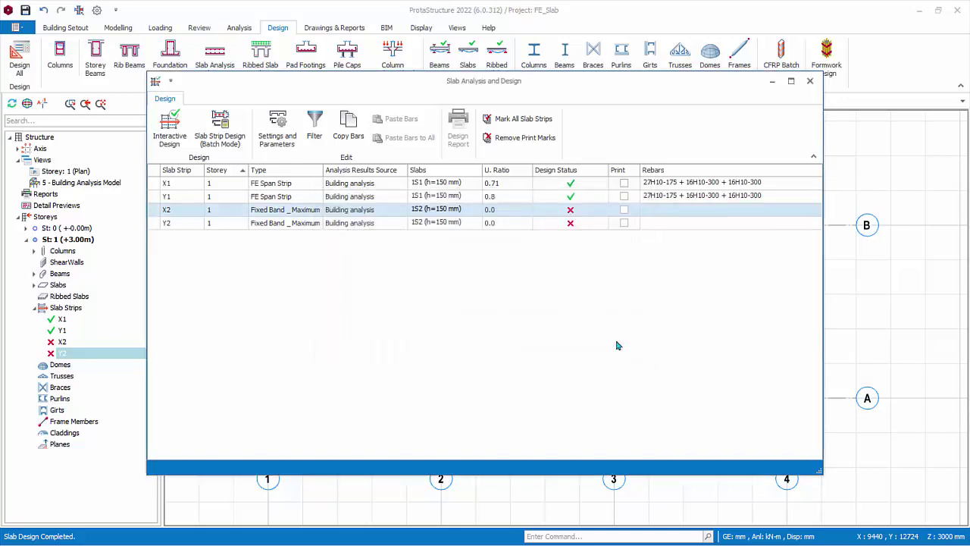
Copy the bars of strip X1, and mark strips X1 and Y1 for printing in the design report
{"action": "left_click", "coordinate": [241, 185]}
{"action": "left_click", "coordinate": [353, 136]}
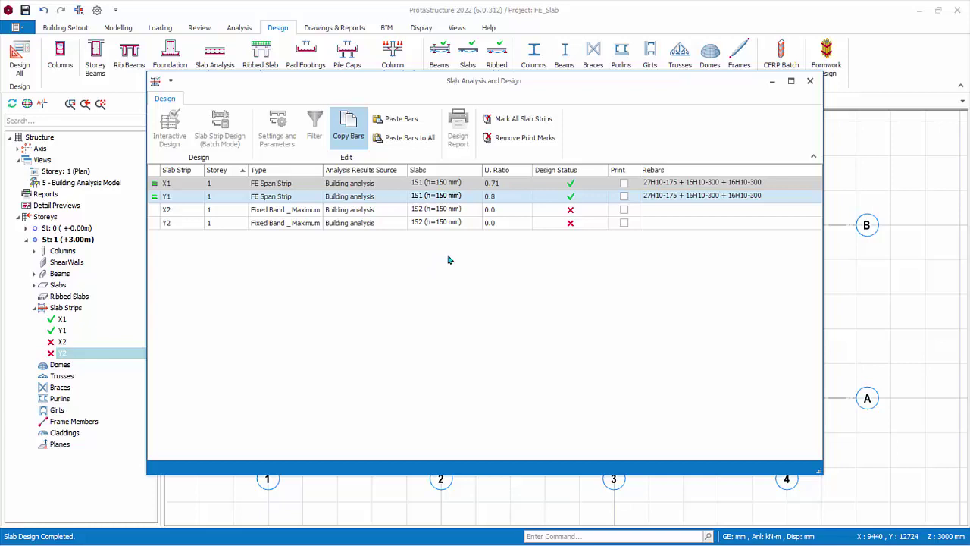
{"action": "left_click", "coordinate": [624, 184]}
{"action": "left_click", "coordinate": [623, 197]}
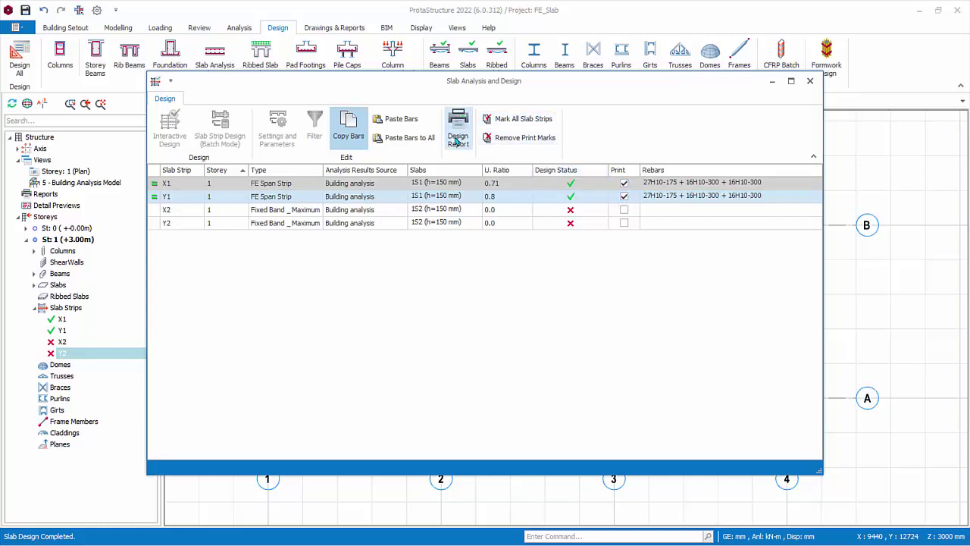
Review the design report for slab strips X1 and Y1, including both deflection checks, and close the slab design window
{"action": "left_click", "coordinate": [459, 142]}
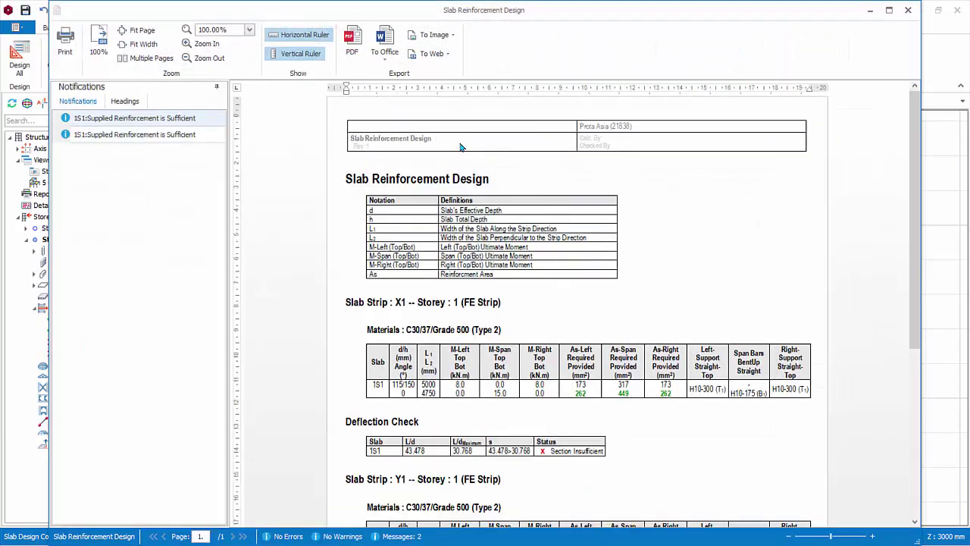
{"action": "scroll", "coordinate": [718, 310], "scroll_direction": "down", "scroll_amount": 3}
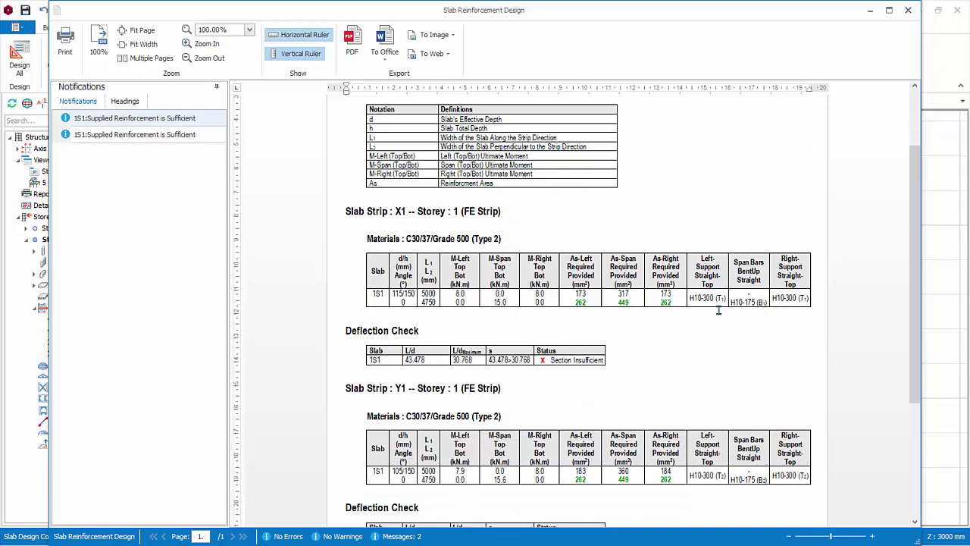
{"action": "scroll", "coordinate": [718, 310], "scroll_direction": "down", "scroll_amount": 2}
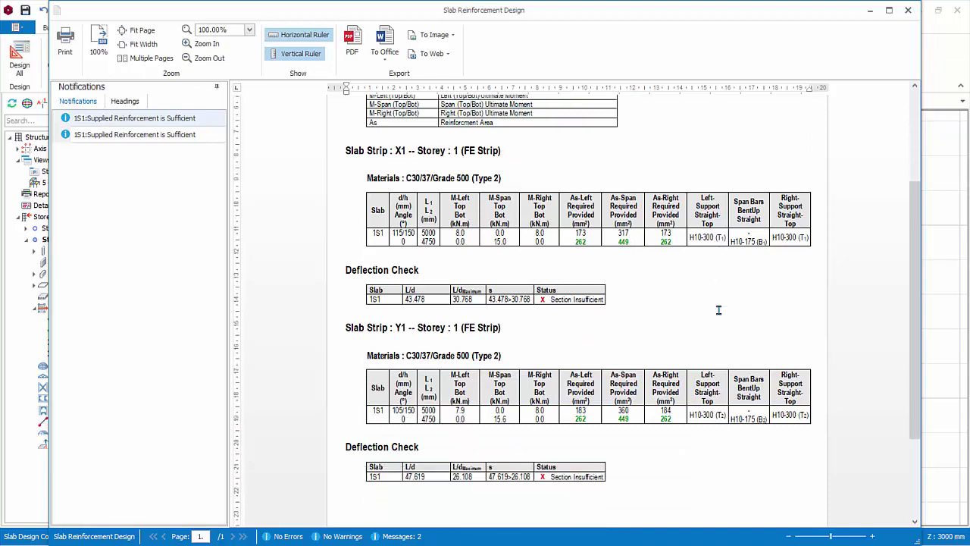
{"action": "left_click", "coordinate": [909, 14]}
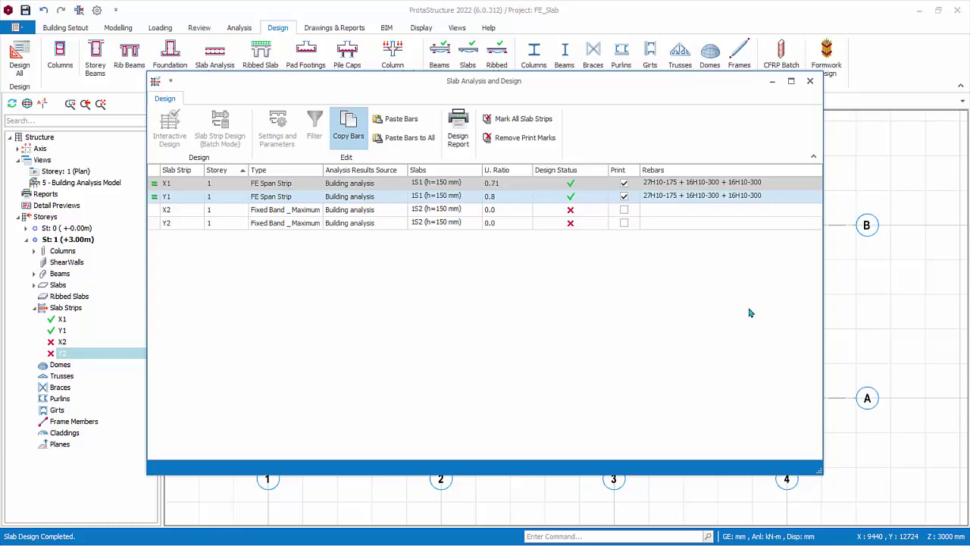
{"action": "left_click", "coordinate": [809, 81]}
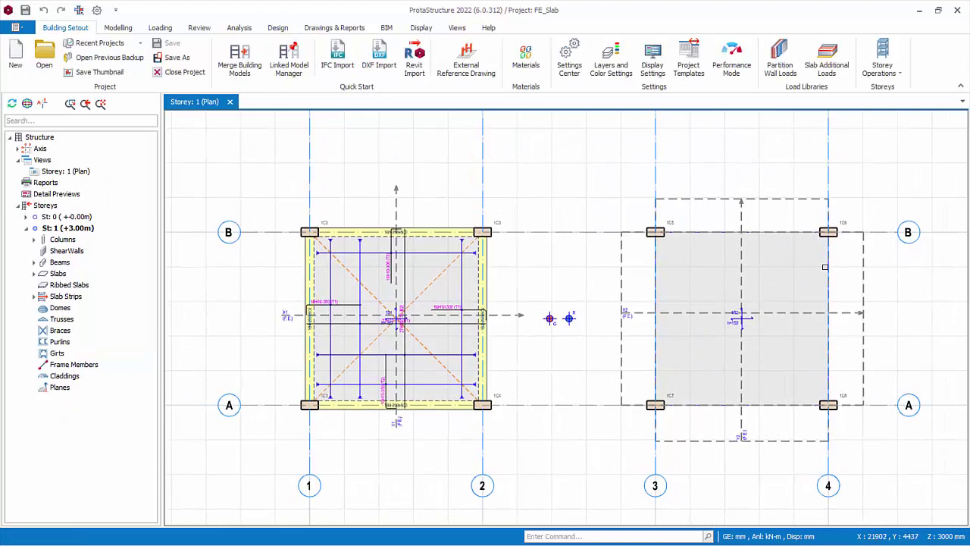
Set the thickness of beam-supported slab 1S1 to 200 mm, accepting that the building analysis results are invalidated
{"action": "left_click", "coordinate": [393, 318]}
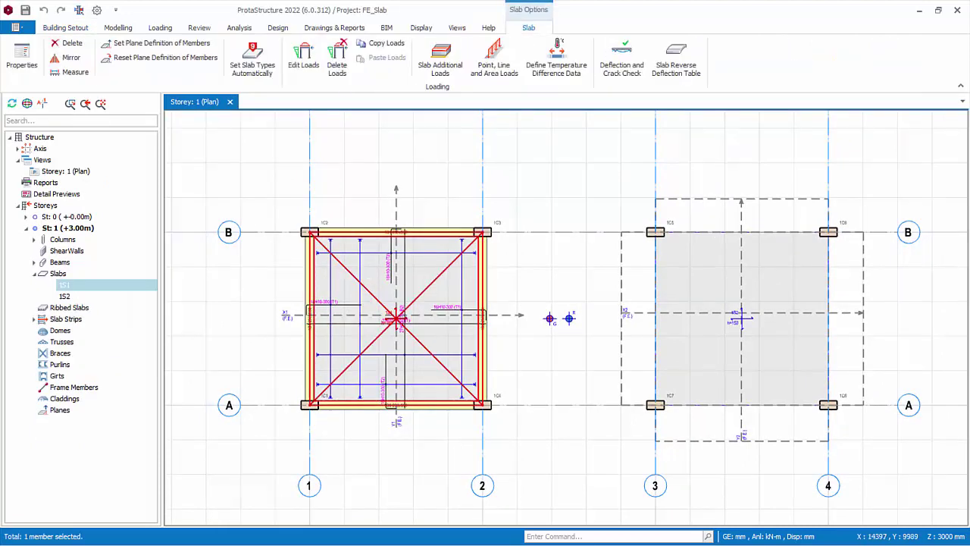
{"action": "right_click", "coordinate": [379, 281]}
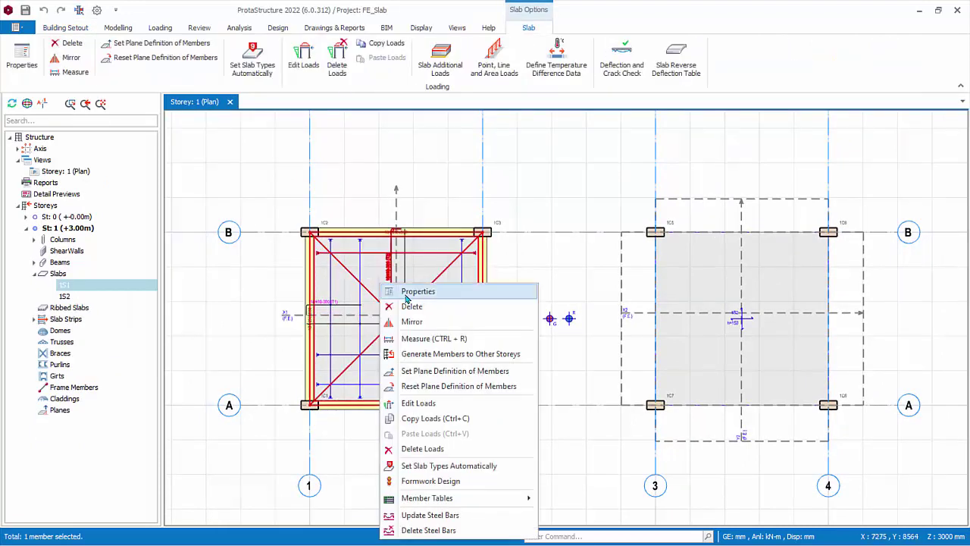
{"action": "left_click", "coordinate": [406, 294]}
{"action": "left_click_drag", "start_coordinate": [904, 218], "coordinate": [951, 216]}
{"action": "type", "text": "2"}
{"action": "left_click", "coordinate": [860, 404]}
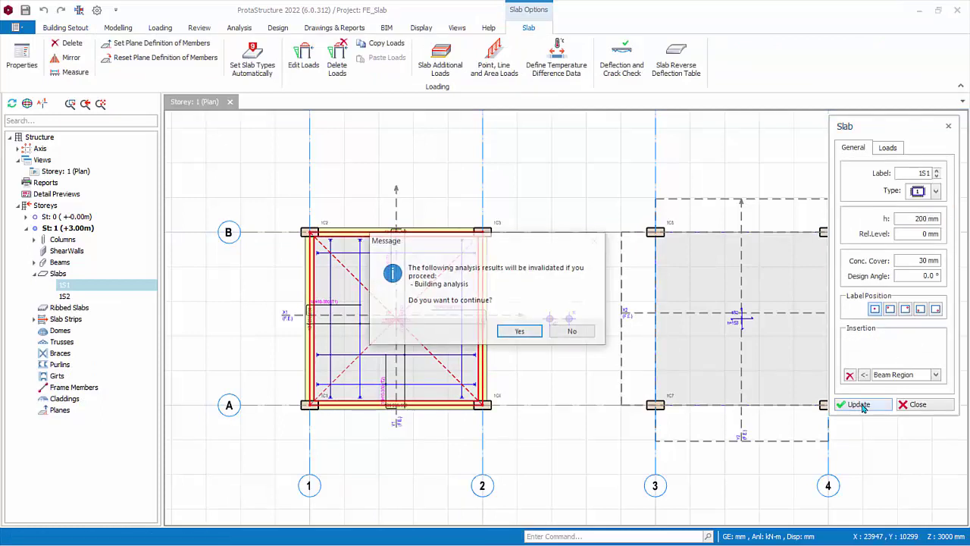
{"action": "left_click", "coordinate": [519, 330]}
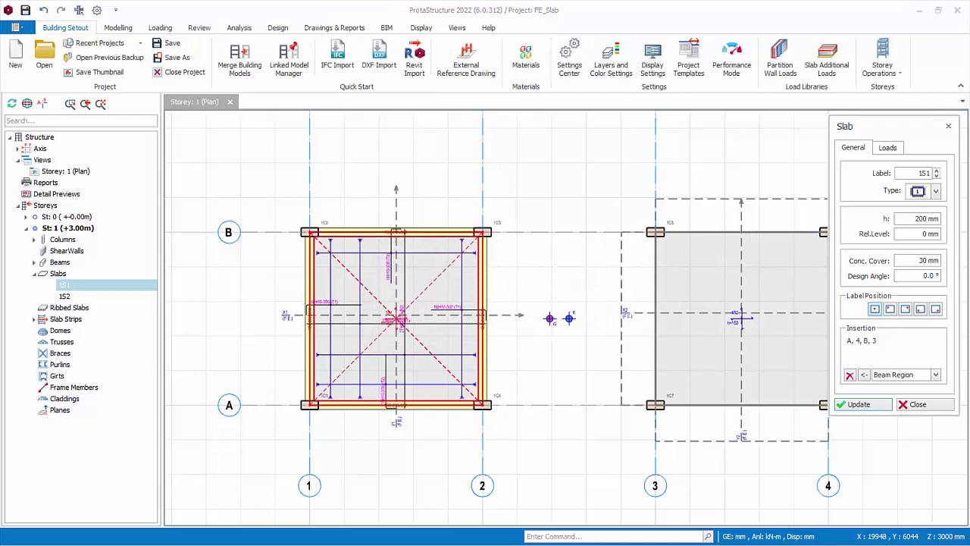
{"action": "left_click", "coordinate": [921, 404]}
Set the thickness of flat slab 1S2, between axes 3 and 4, to 300 mm
{"action": "left_click", "coordinate": [735, 320]}
{"action": "right_click", "coordinate": [735, 319]}
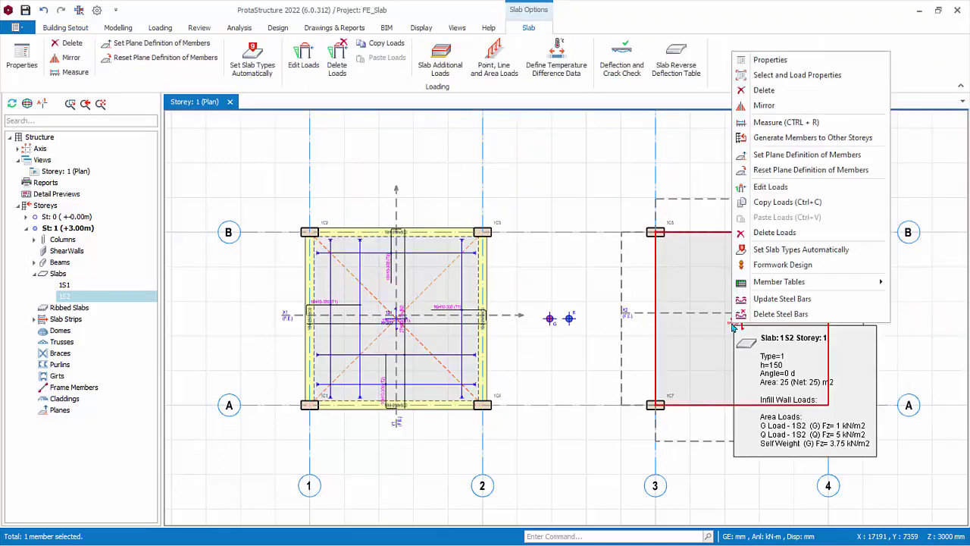
{"action": "left_click", "coordinate": [788, 75]}
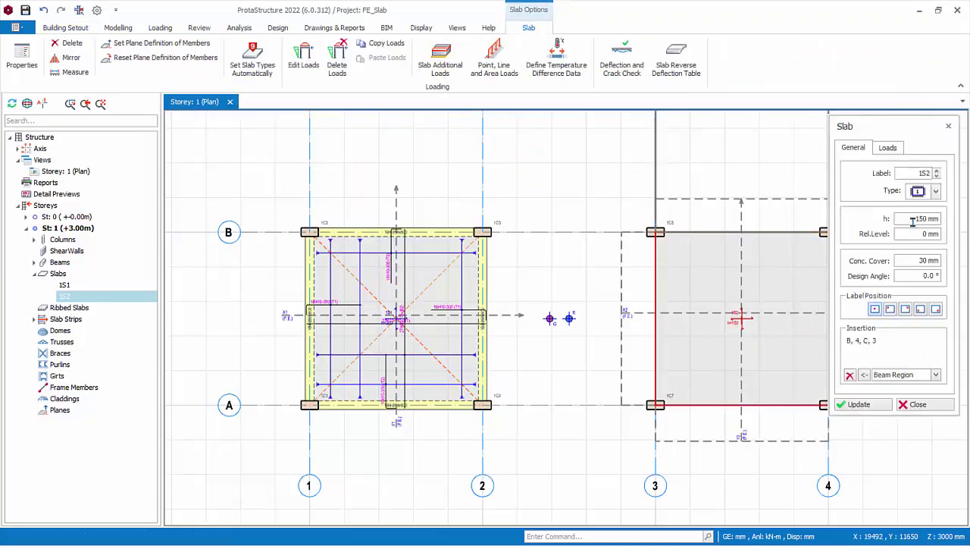
{"action": "left_click", "coordinate": [941, 219]}
{"action": "type", "text": "30"}
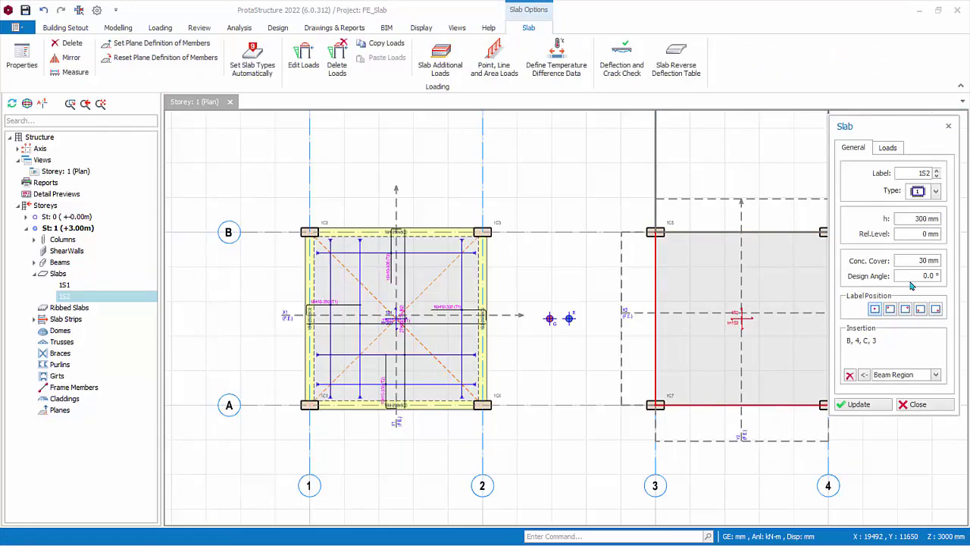
{"action": "left_click", "coordinate": [859, 404]}
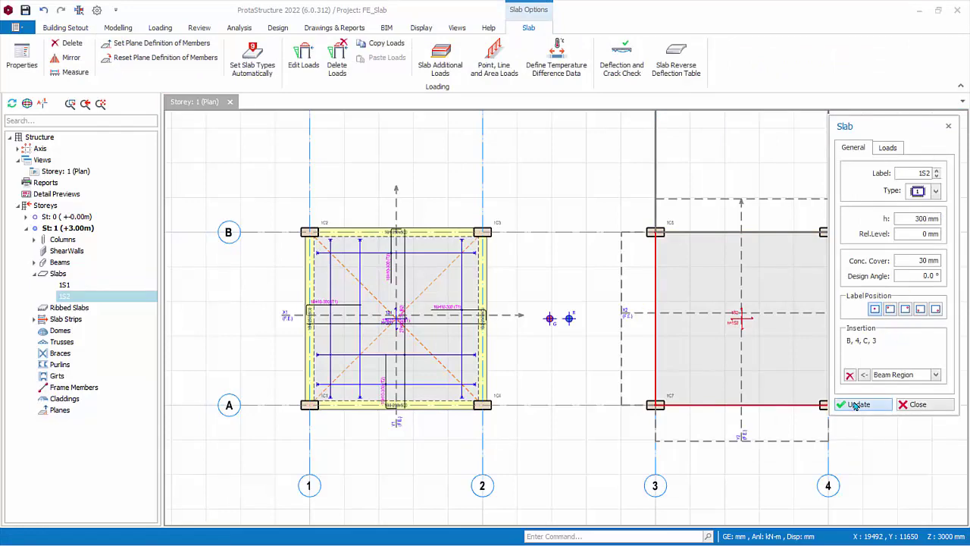
{"action": "left_click", "coordinate": [918, 405]}
Rerun the building analysis for the model with the revised slab thicknesses
{"action": "left_click", "coordinate": [239, 28]}
{"action": "left_click", "coordinate": [52, 60]}
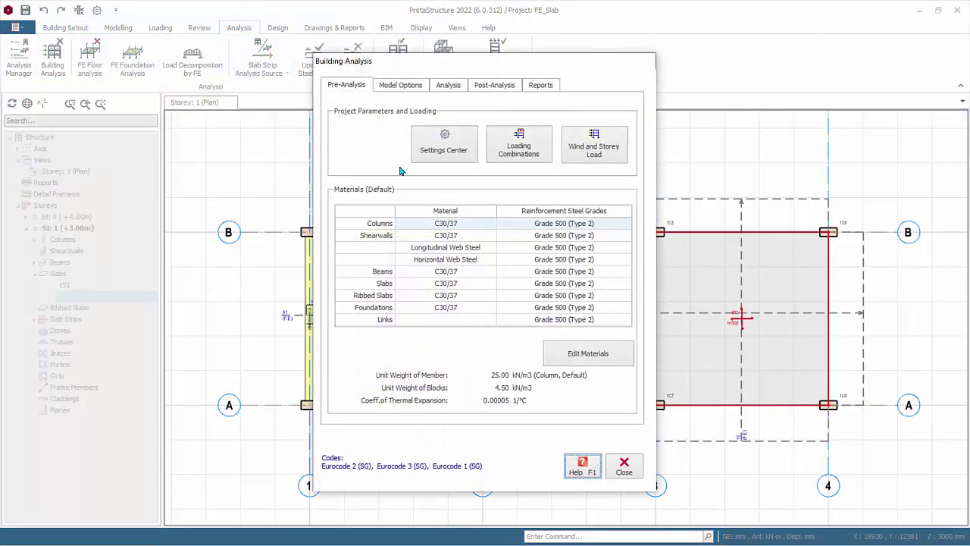
{"action": "left_click", "coordinate": [449, 85]}
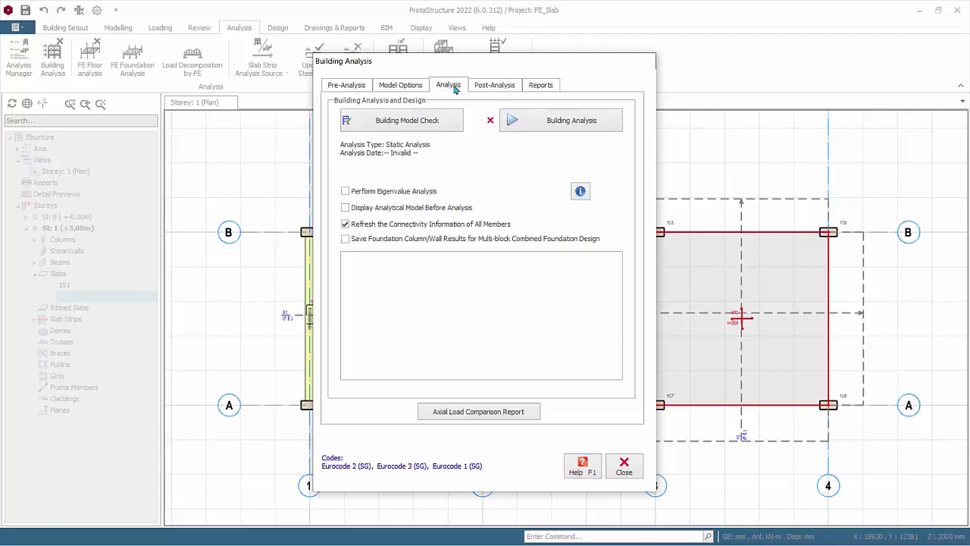
{"action": "left_click", "coordinate": [549, 121]}
{"action": "left_click", "coordinate": [540, 342]}
{"action": "left_click", "coordinate": [631, 439]}
{"action": "left_click", "coordinate": [624, 466]}
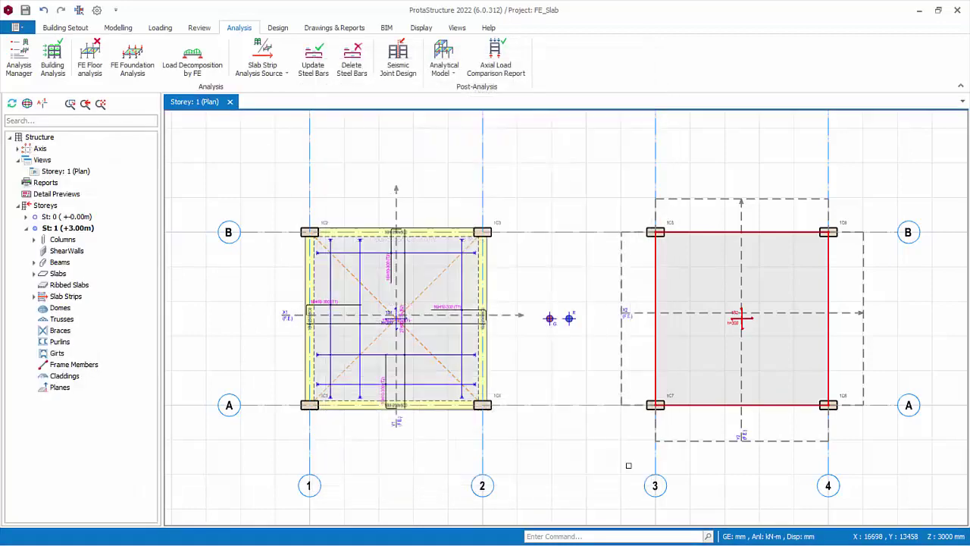
Batch design the slab strips on all storeys again, deleting and re-selecting all steel bars for the thicker slabs
{"action": "left_click", "coordinate": [277, 27]}
{"action": "left_click", "coordinate": [215, 59]}
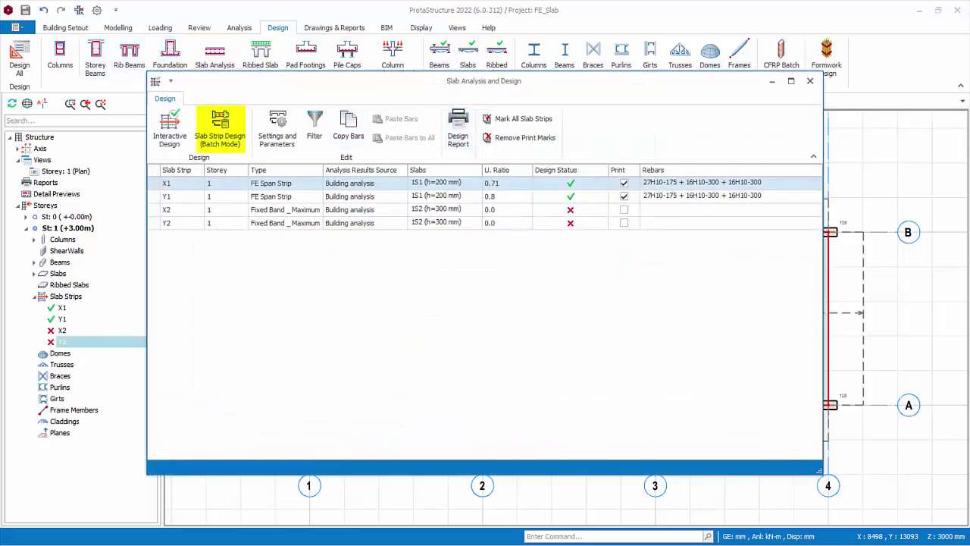
{"action": "left_click", "coordinate": [228, 136]}
{"action": "left_click", "coordinate": [378, 297]}
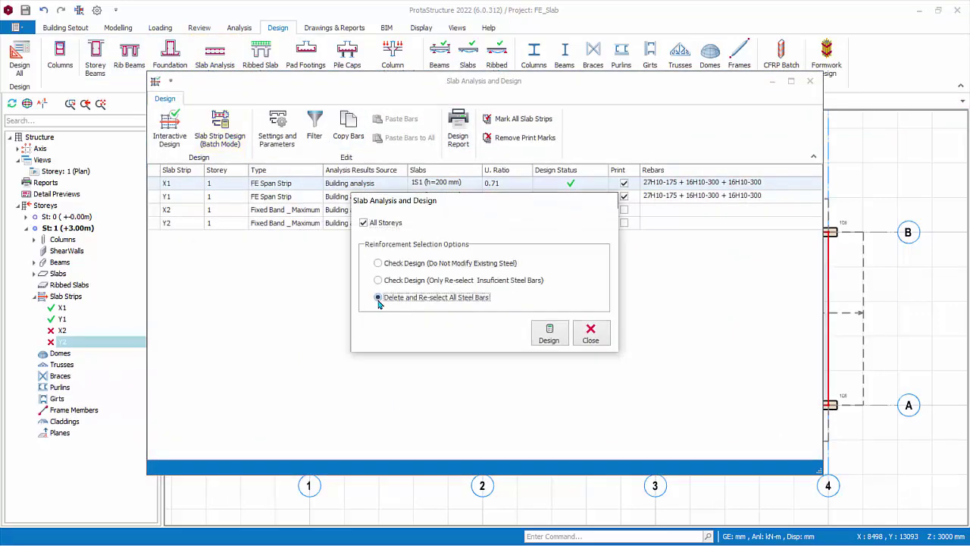
{"action": "left_click", "coordinate": [548, 339]}
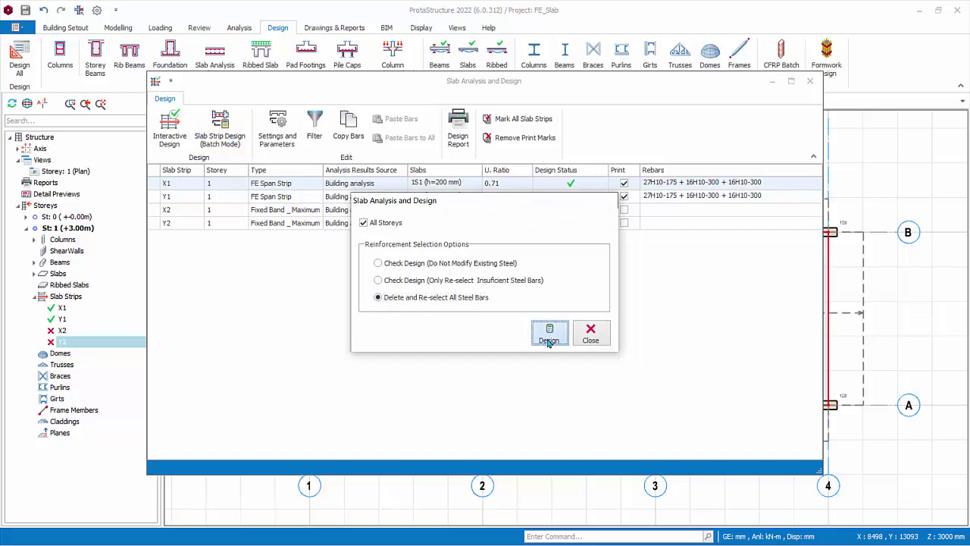
{"action": "left_click", "coordinate": [591, 335]}
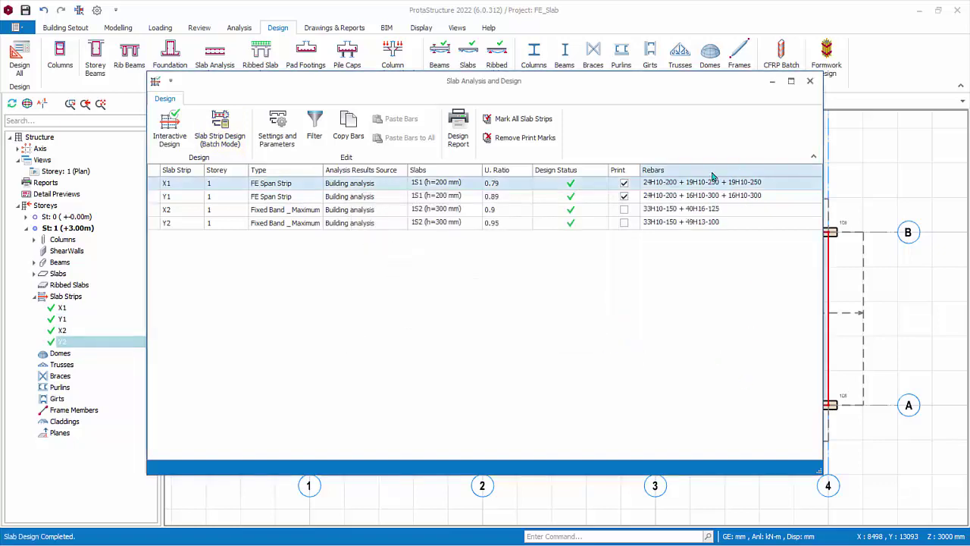
Mark strips X2 and Y2 for printing too, review the design report of all four strips, and return to the storey plan
{"action": "left_click", "coordinate": [624, 209]}
{"action": "left_click", "coordinate": [624, 222]}
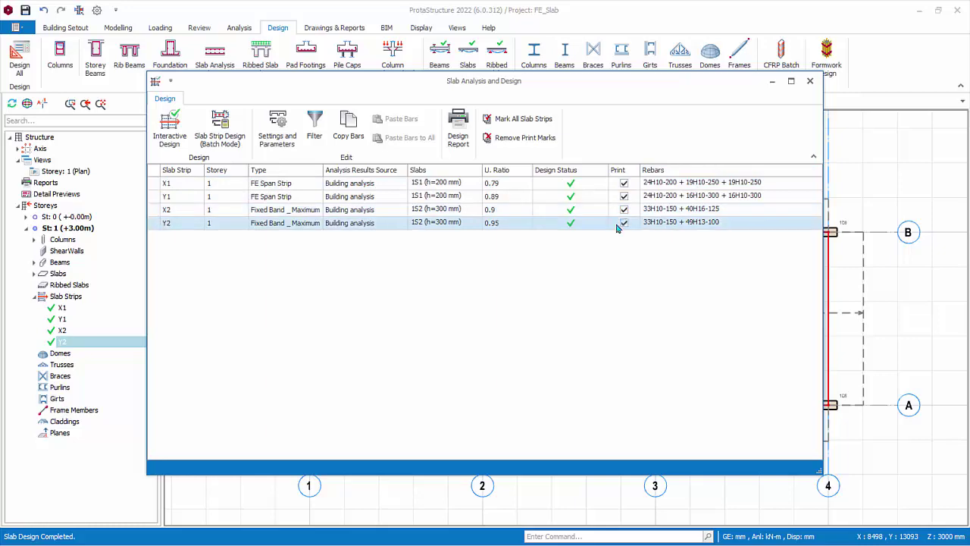
{"action": "left_click", "coordinate": [458, 129]}
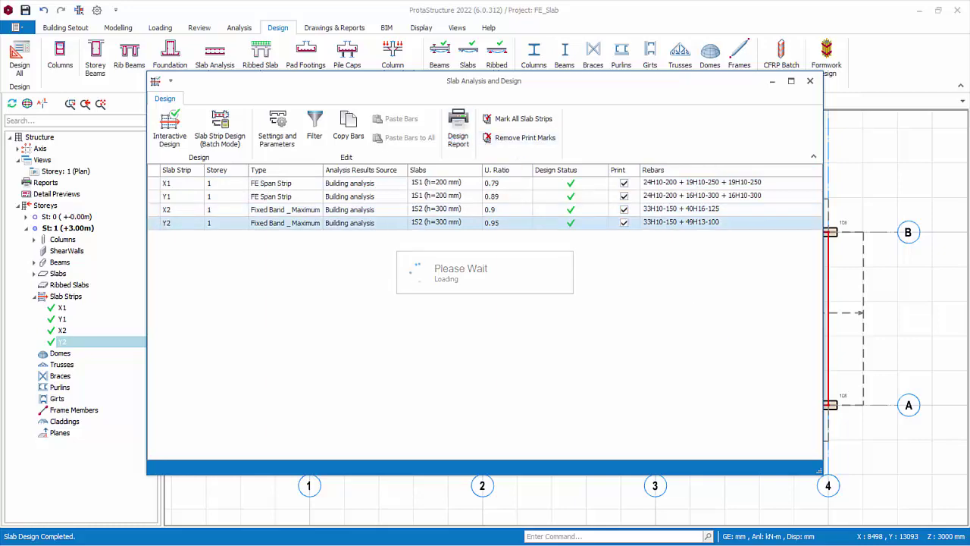
{"action": "scroll", "coordinate": [756, 397], "scroll_direction": "down", "scroll_amount": 3}
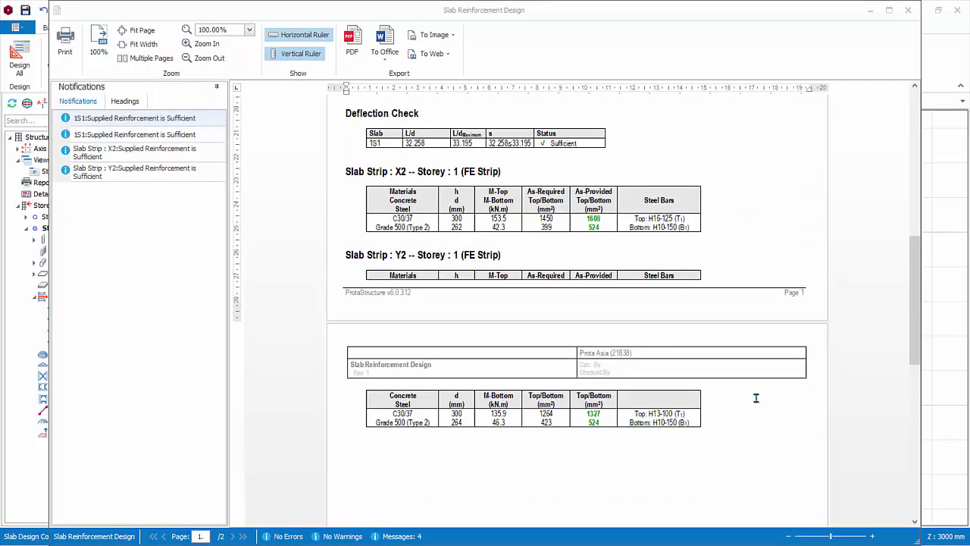
{"action": "left_click", "coordinate": [908, 9]}
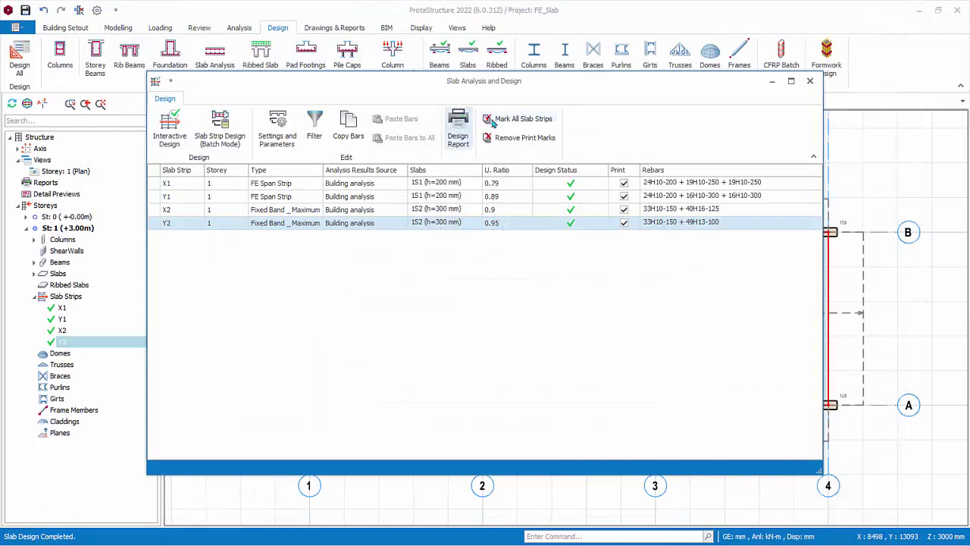
{"action": "left_click", "coordinate": [809, 80]}
{"action": "left_click", "coordinate": [905, 331]}
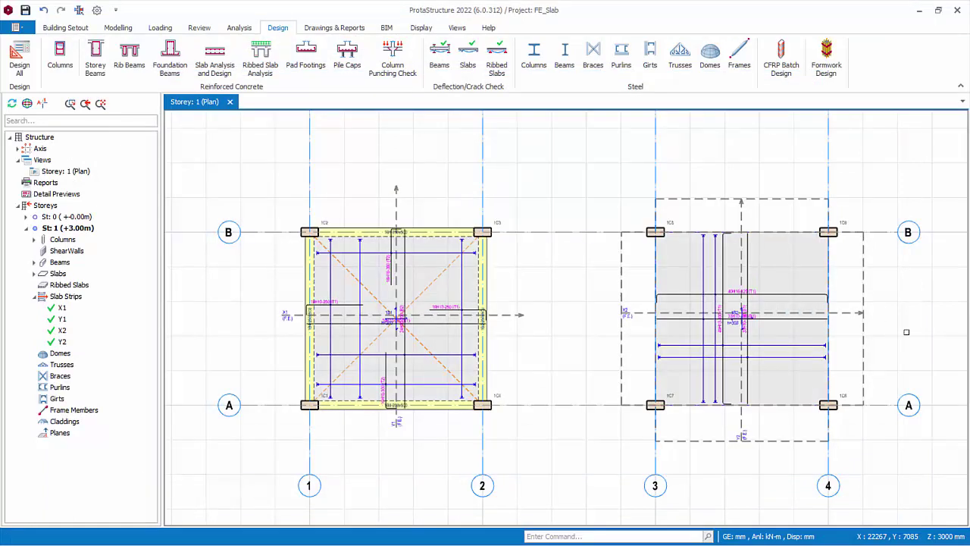
Generate form plan drawings for storeys St: 0 and St: 1 to preview the slab reinforcement
{"action": "left_click", "coordinate": [327, 29]}
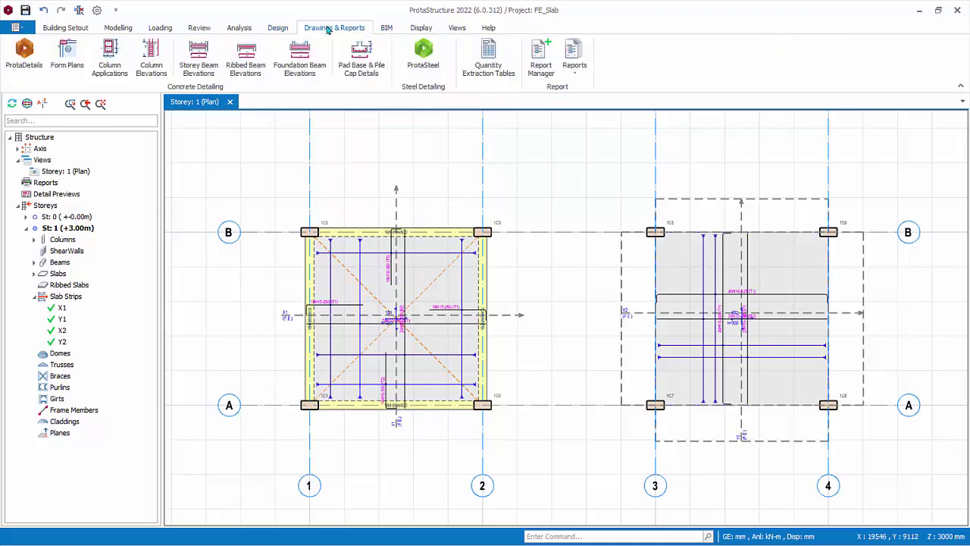
{"action": "left_click", "coordinate": [66, 51]}
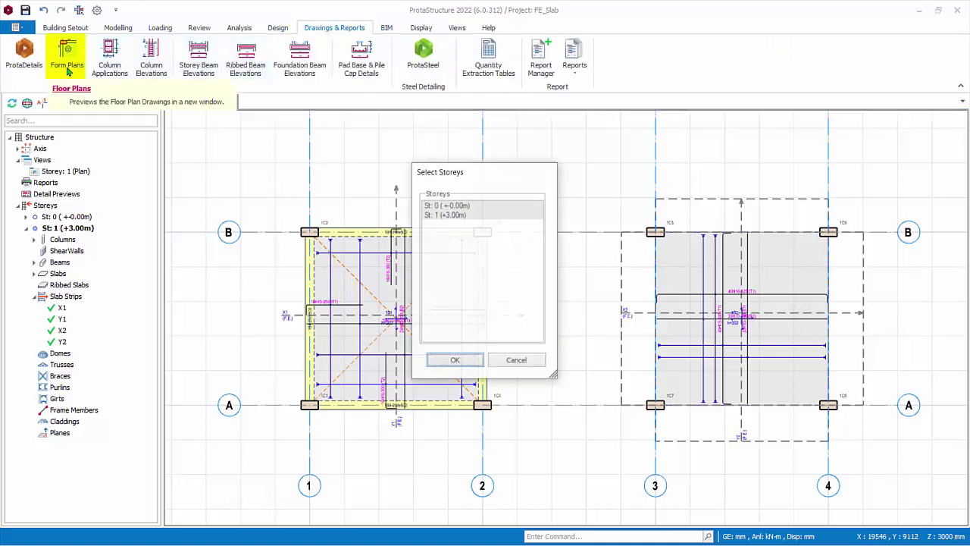
{"action": "left_click", "coordinate": [454, 362]}
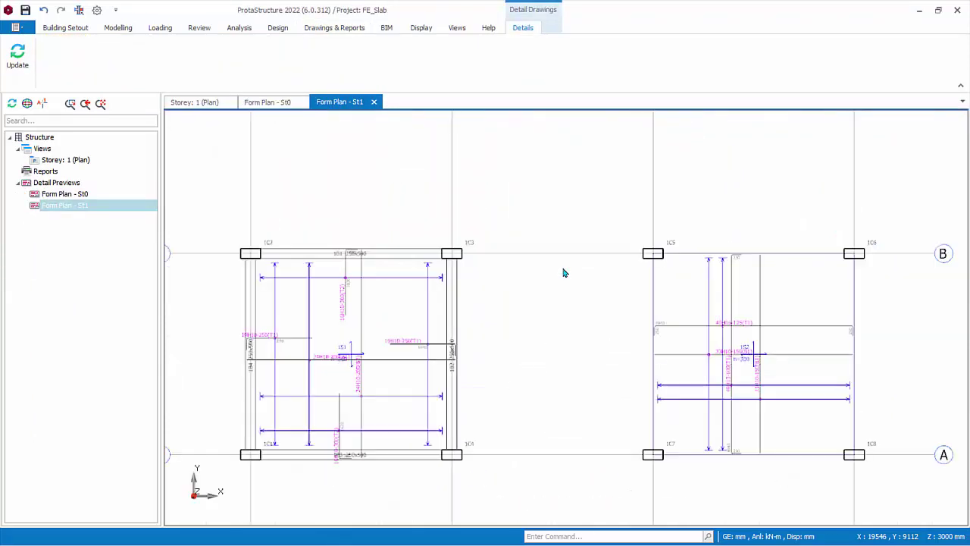
{"action": "left_click", "coordinate": [354, 28]}
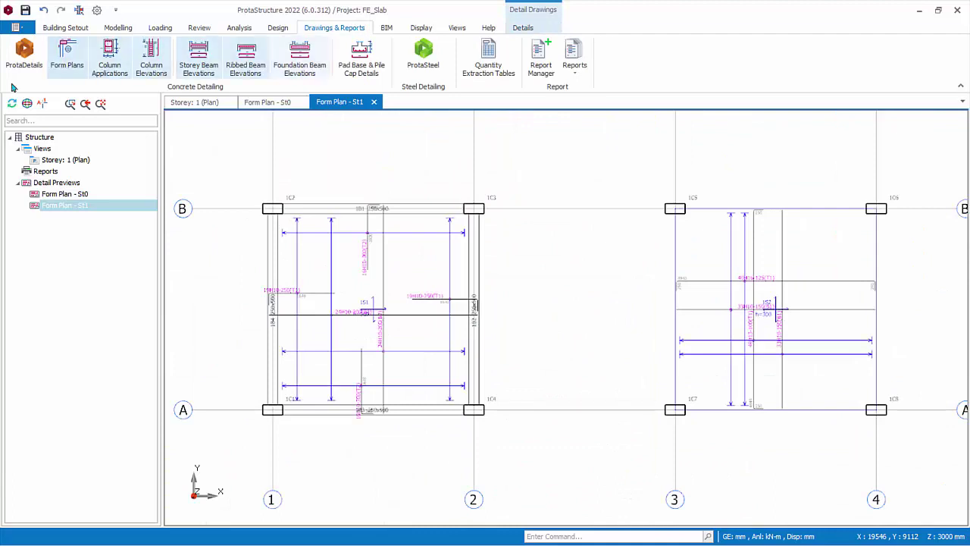